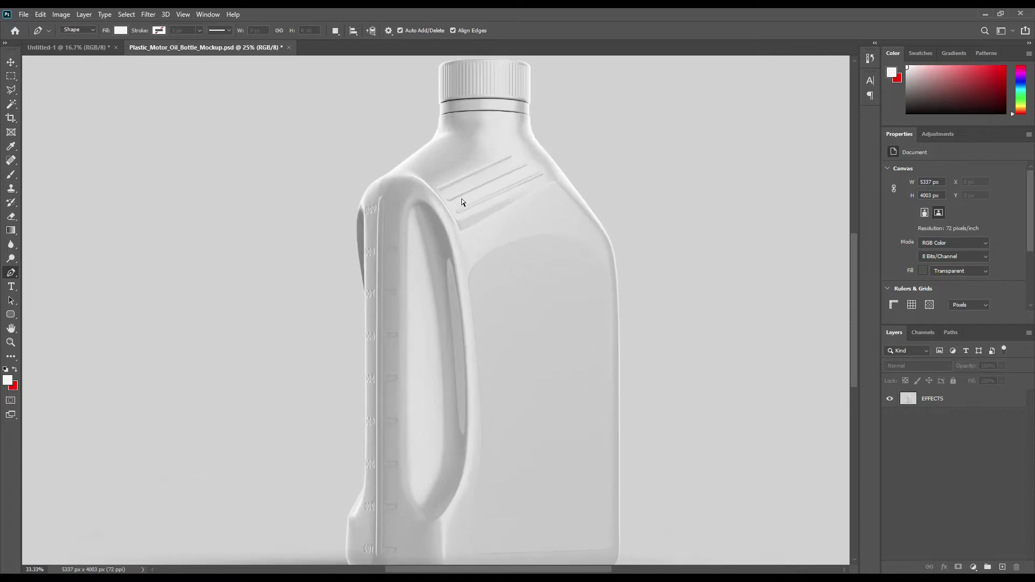
pyautogui.scroll(2, 460, 194)
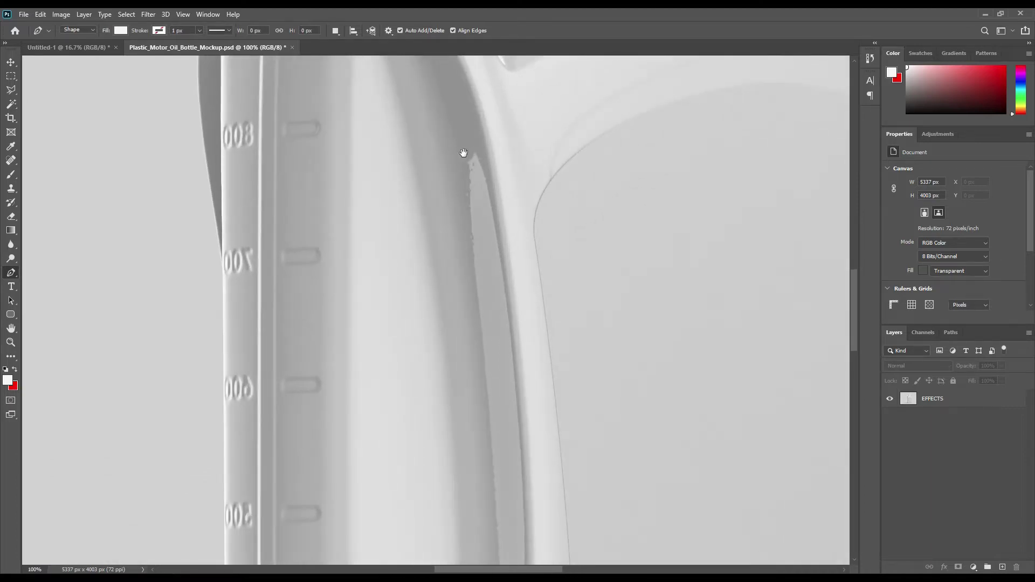
# Step: Begin the Shape 1 pen outline at the cap's left edge and trace up to its top-left corner
pyautogui.moveTo(462, 155); pyautogui.dragTo(409, 472)
pyautogui.moveTo(443, 235); pyautogui.dragTo(465, 434)
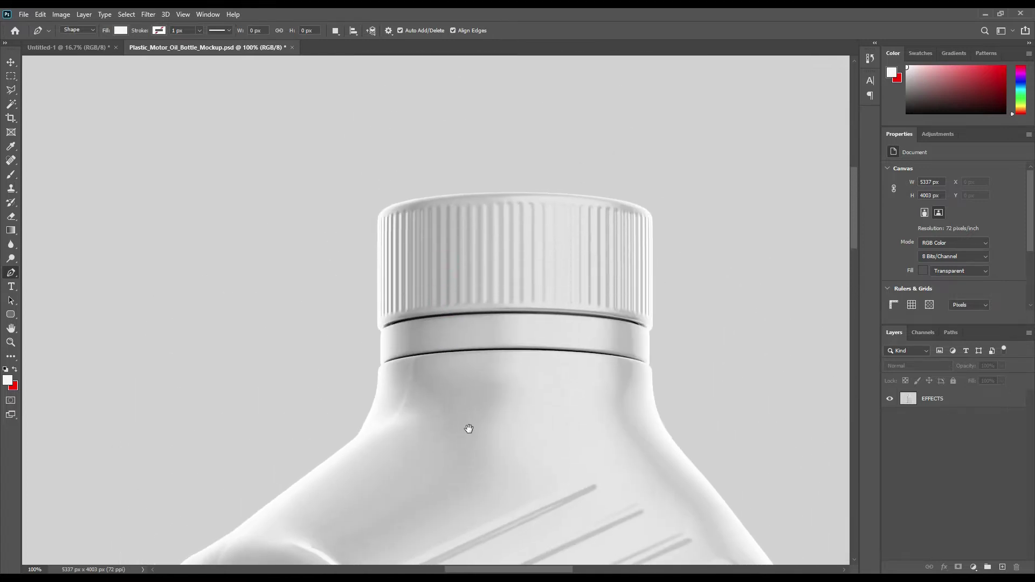
pyautogui.scroll(2, 550, 309)
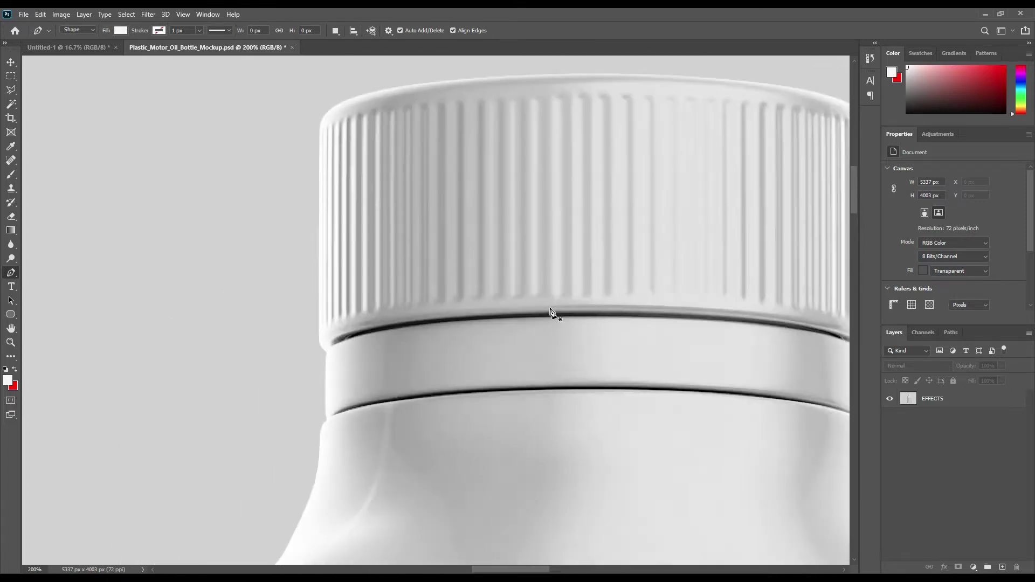
pyautogui.click(326, 351)
pyautogui.click(317, 334)
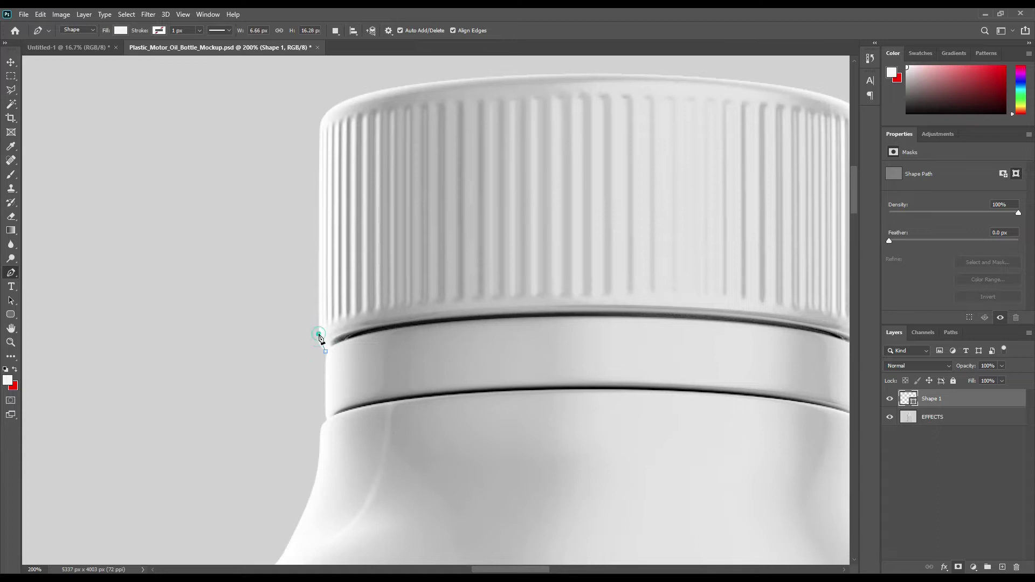
pyautogui.click(319, 138)
pyautogui.click(356, 97)
# Step: Continue the outline across the cap top and down its right edge to the neck ring
pyautogui.moveTo(691, 166); pyautogui.dragTo(409, 205)
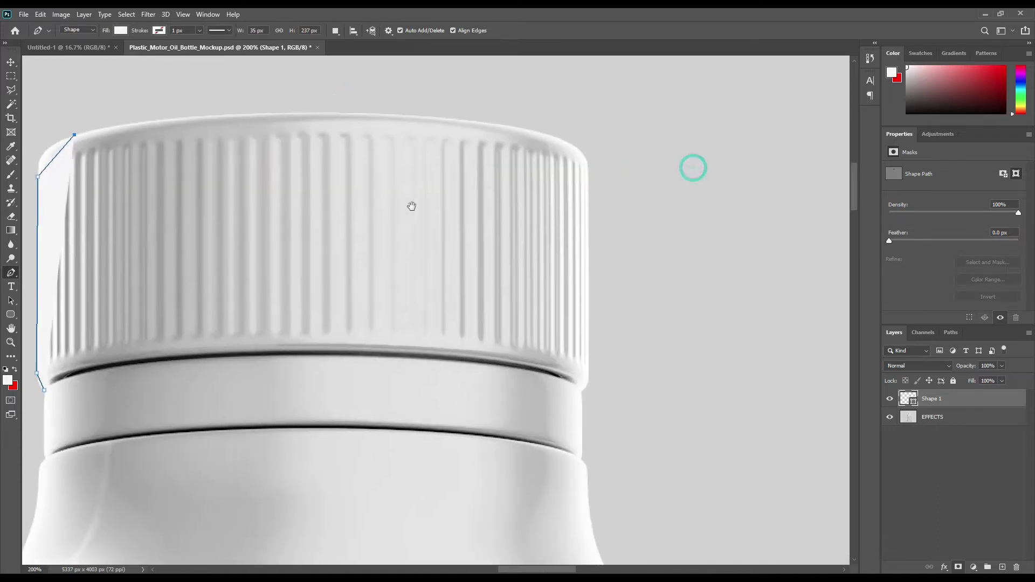
pyautogui.click(561, 140)
pyautogui.click(587, 179)
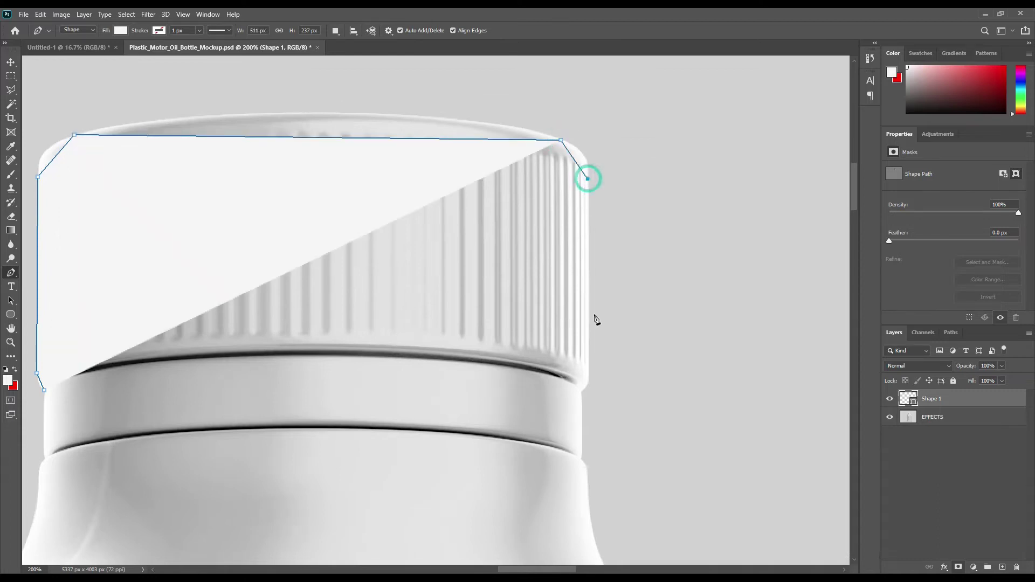
pyautogui.click(589, 370)
pyautogui.click(581, 390)
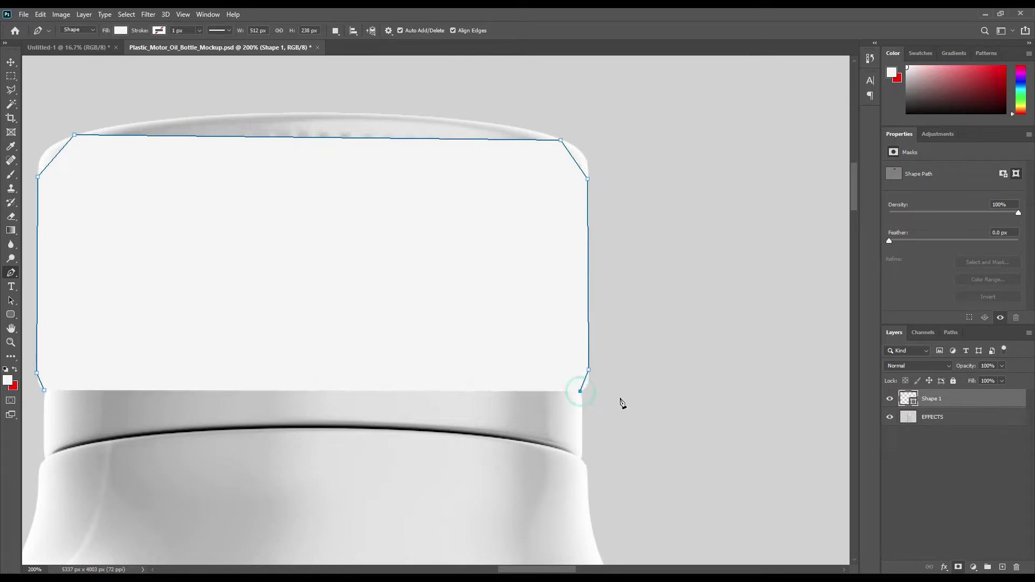
# Step: Extend the outline down the neck's right side to where it meets the shoulder
pyautogui.moveTo(614, 453); pyautogui.dragTo(606, 342)
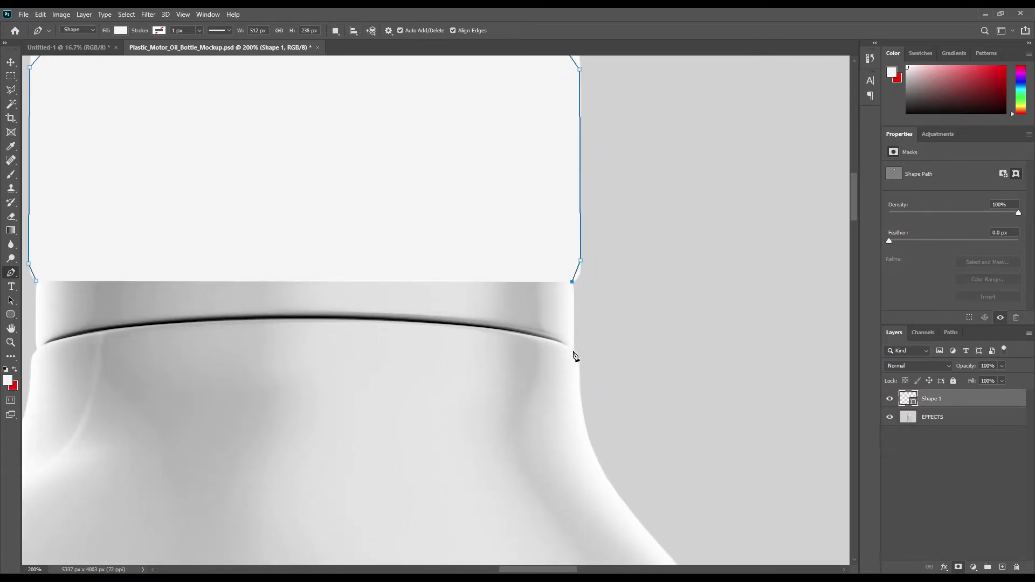
pyautogui.click(572, 289)
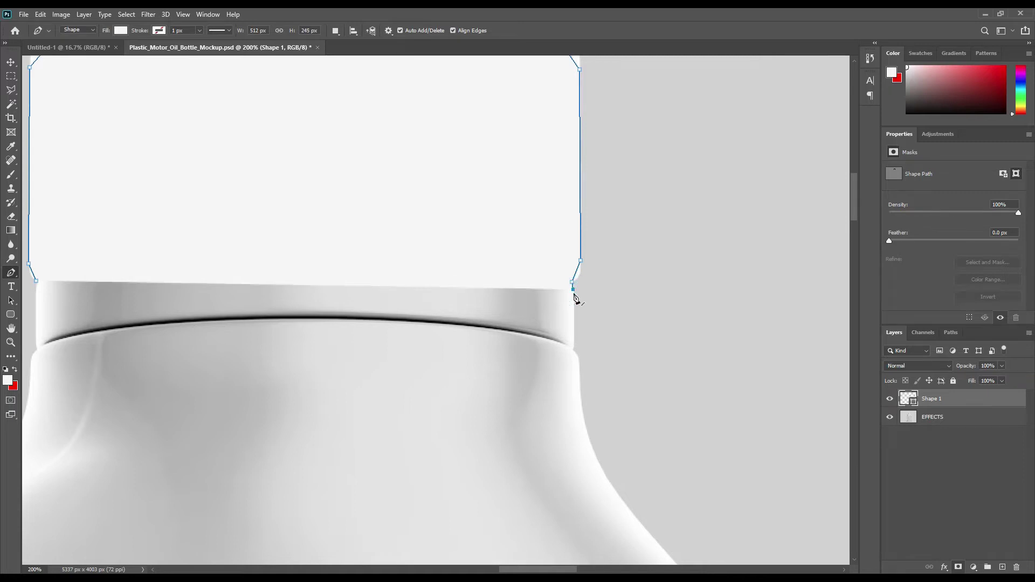
pyautogui.click(573, 348)
pyautogui.click(579, 378)
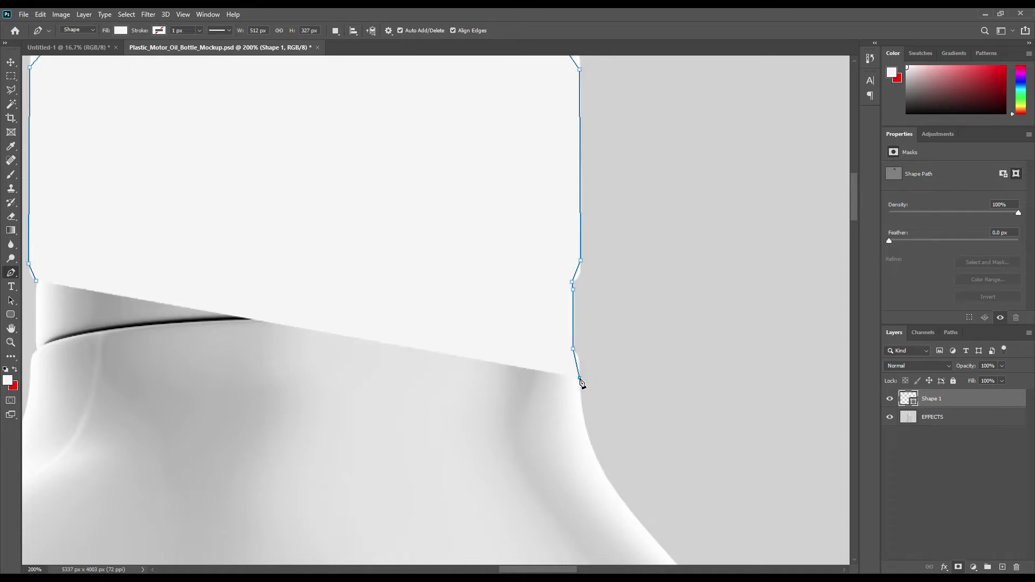
# Step: Set Shape 1 opacity to 0% and trace the outline down the bottle's right shoulder
pyautogui.press('0')
pyautogui.press('0')
pyautogui.moveTo(653, 469); pyautogui.dragTo(575, 176)
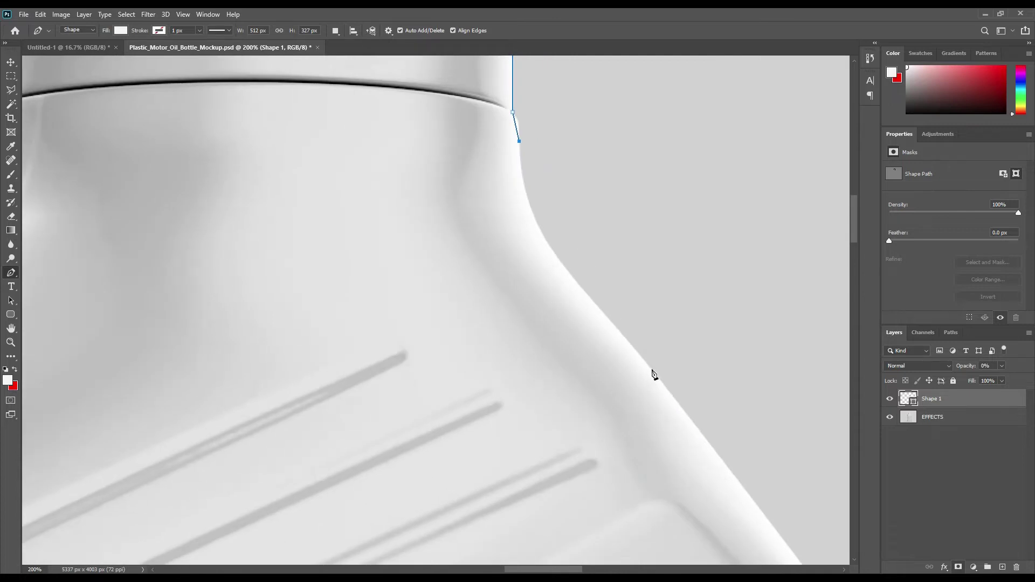
pyautogui.click(645, 361)
pyautogui.moveTo(711, 423); pyautogui.dragTo(607, 302)
pyautogui.moveTo(665, 404); pyautogui.dragTo(605, 191)
pyautogui.moveTo(715, 446); pyautogui.dragTo(649, 301)
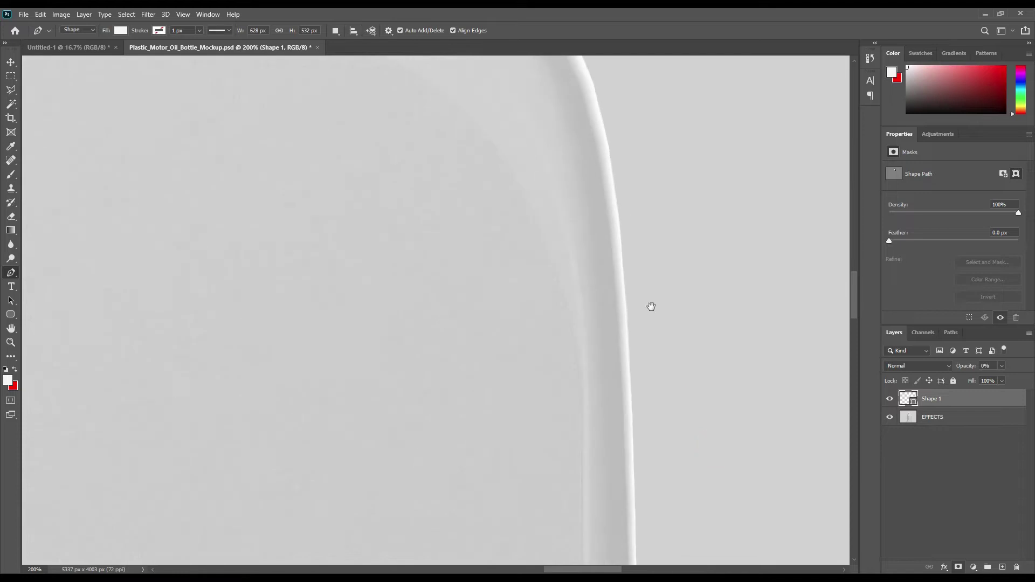
pyautogui.click(633, 407)
# Step: Trace the lower right side, the bottom-right corner and along the bottle's base
pyautogui.moveTo(688, 531); pyautogui.dragTo(696, 397)
pyautogui.click(678, 324)
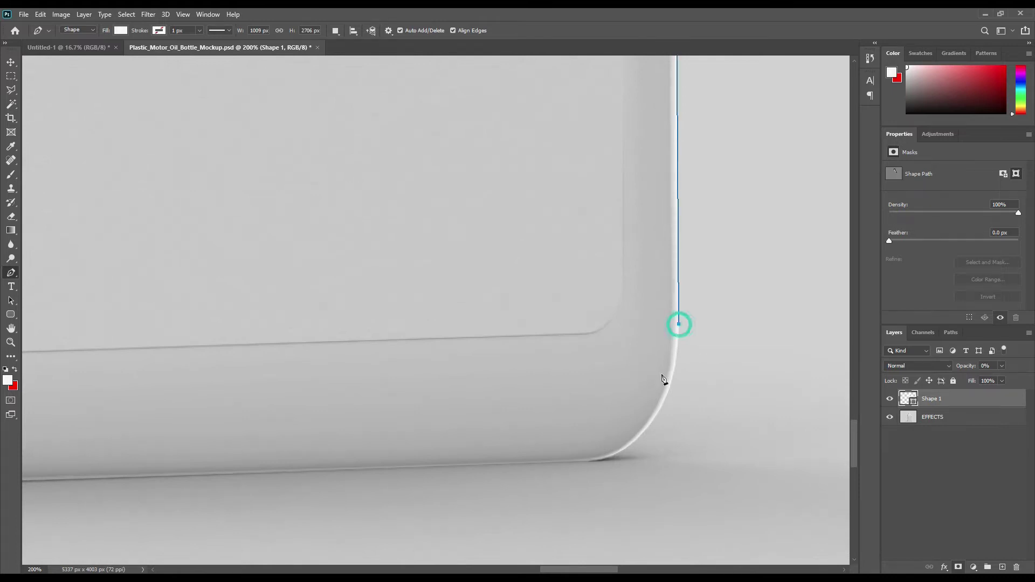
pyautogui.click(573, 461)
pyautogui.moveTo(594, 425); pyautogui.dragTo(782, 431)
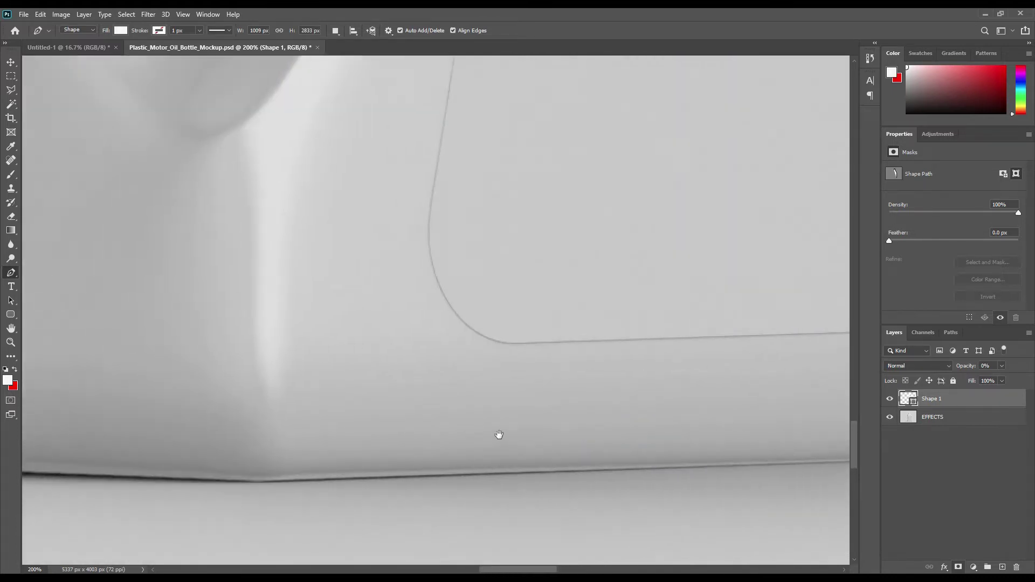
pyautogui.moveTo(500, 434); pyautogui.dragTo(668, 434)
pyautogui.click(637, 478)
pyautogui.click(506, 480)
# Step: Add points at the bottom-left corner and up the left edge to the 300 mark
pyautogui.moveTo(302, 434); pyautogui.dragTo(661, 432)
pyautogui.click(466, 456)
pyautogui.click(340, 330)
pyautogui.moveTo(416, 235); pyautogui.dragTo(434, 448)
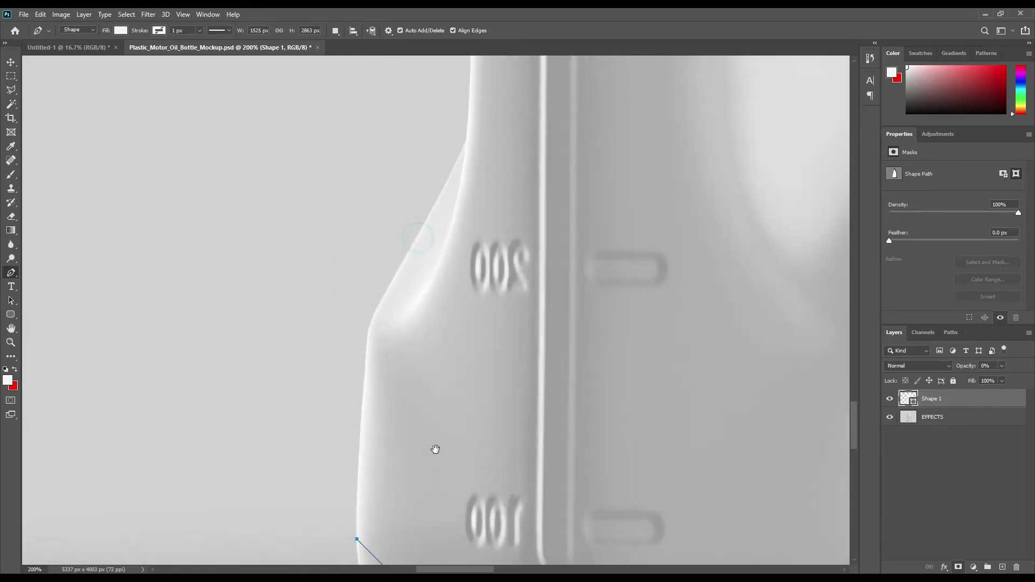
pyautogui.click(367, 357)
pyautogui.click(384, 297)
pyautogui.moveTo(455, 224); pyautogui.dragTo(431, 391)
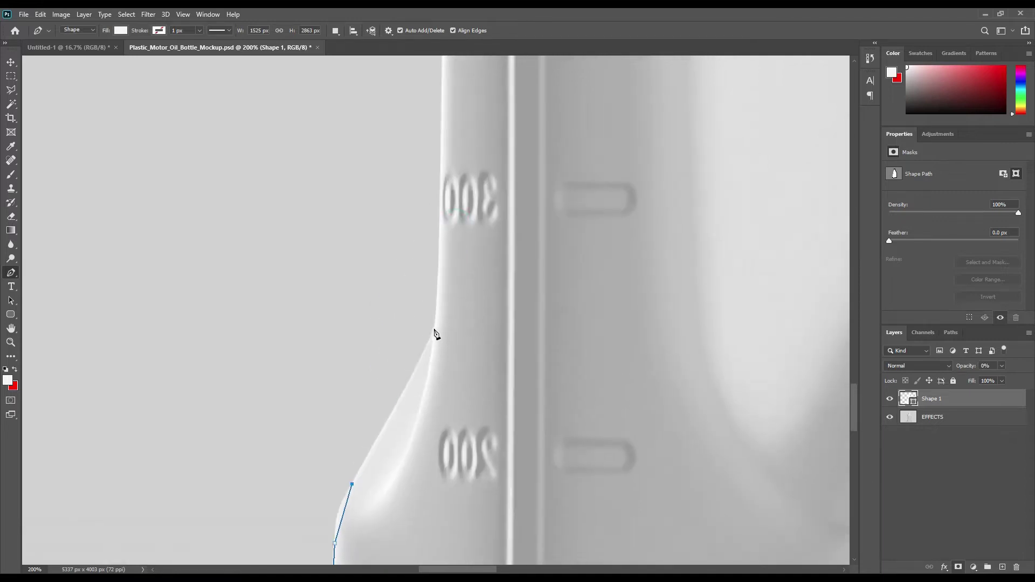
pyautogui.click(435, 331)
# Step: Continue the left-edge outline upward past the 700 mark to the 900 mark
pyautogui.moveTo(483, 213); pyautogui.dragTo(490, 506)
pyautogui.moveTo(499, 194); pyautogui.dragTo(513, 444)
pyautogui.moveTo(539, 70); pyautogui.dragTo(561, 356)
pyautogui.moveTo(563, 181); pyautogui.dragTo(564, 288)
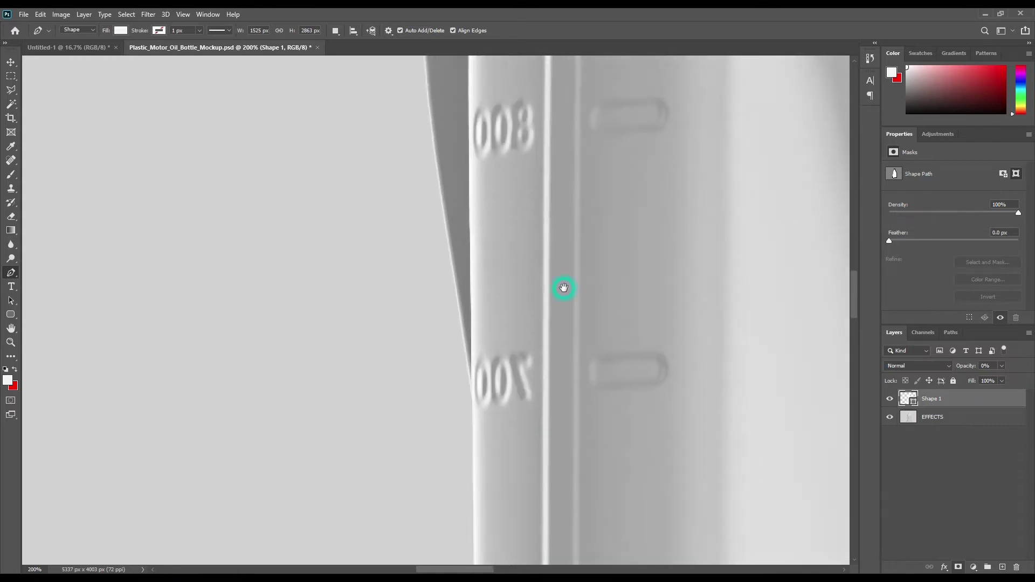
pyautogui.click(473, 402)
pyautogui.moveTo(524, 156); pyautogui.dragTo(579, 460)
pyautogui.click(492, 278)
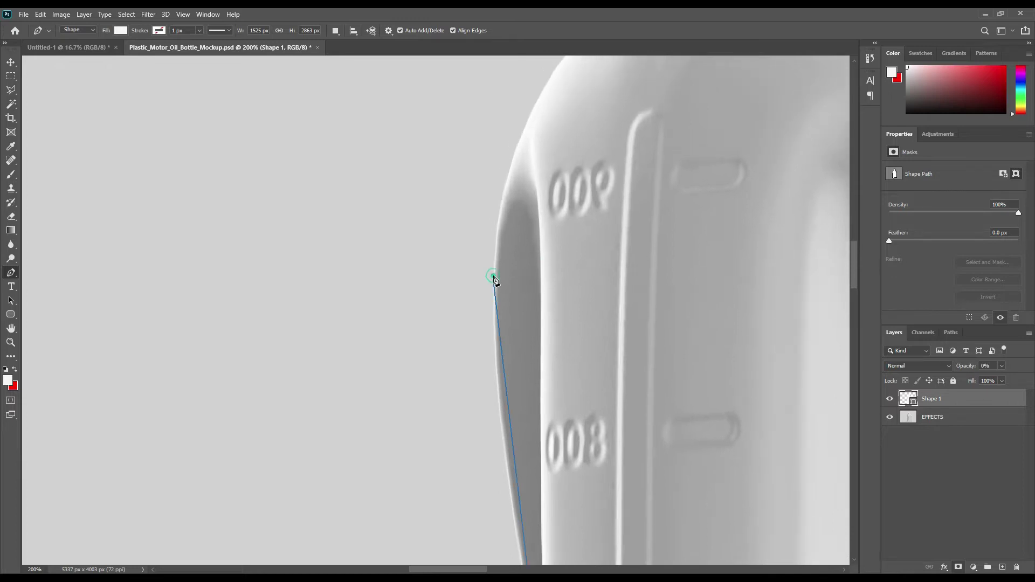
# Step: Trace the outline up the left shoulder to where it curves into the neck
pyautogui.moveTo(575, 225); pyautogui.dragTo(485, 488)
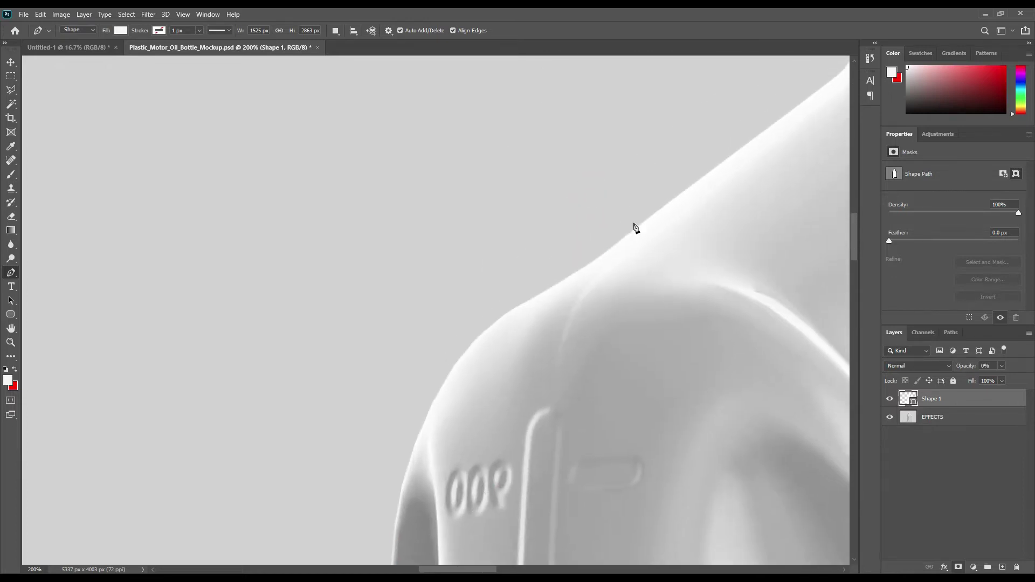
pyautogui.click(513, 309)
pyautogui.click(690, 188)
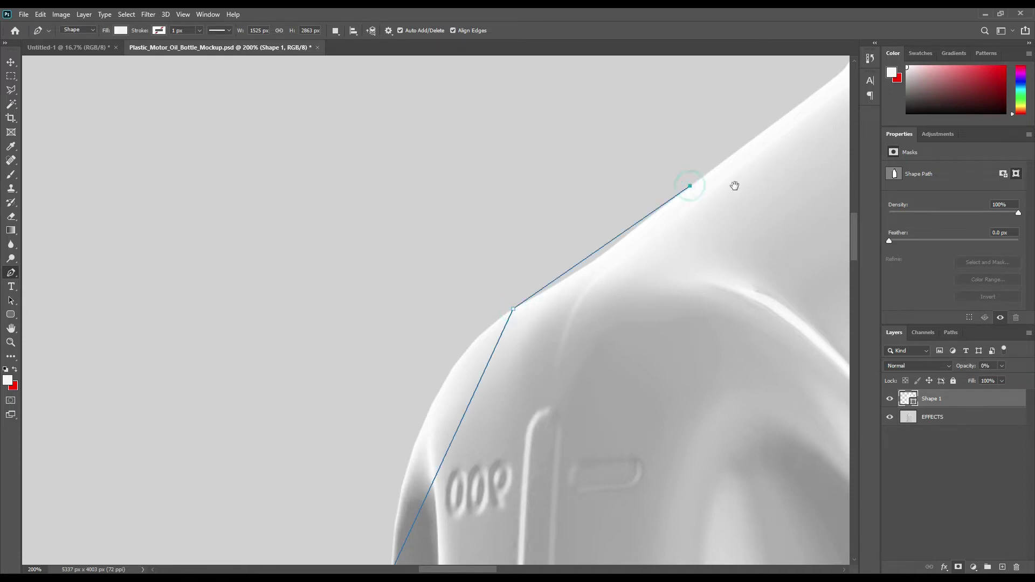
pyautogui.moveTo(735, 185); pyautogui.dragTo(393, 428)
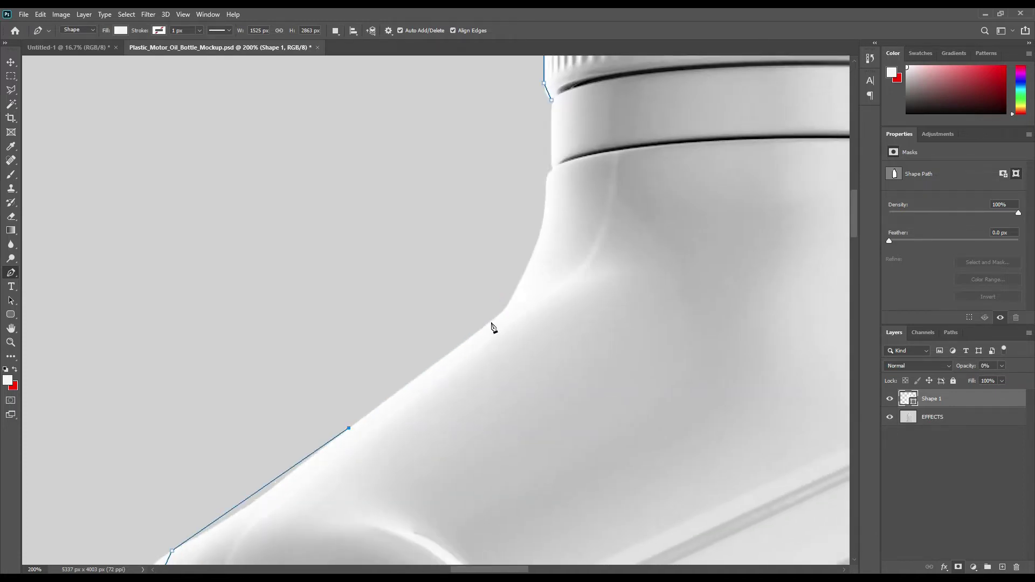
pyautogui.click(487, 325)
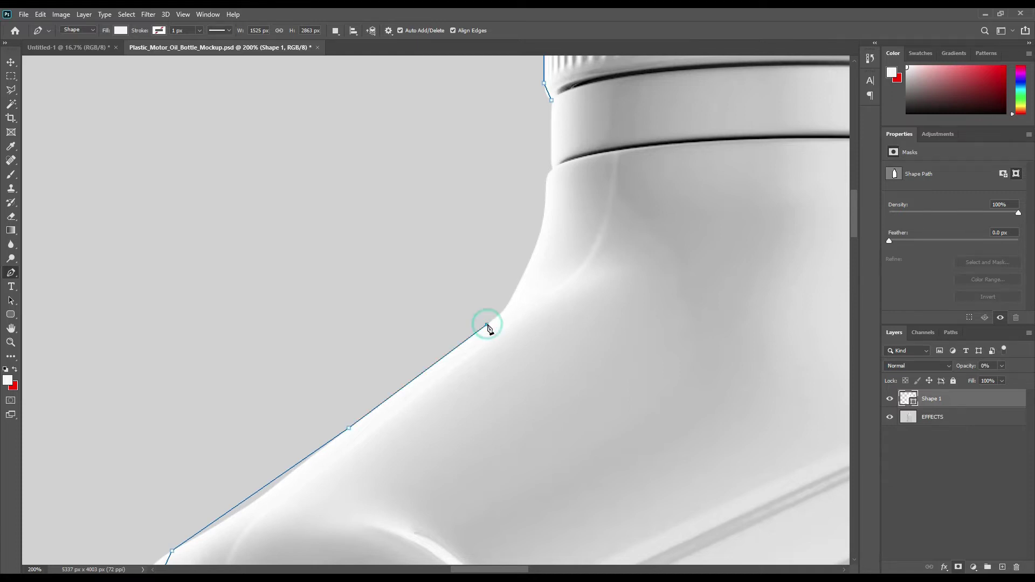
pyautogui.click(518, 283)
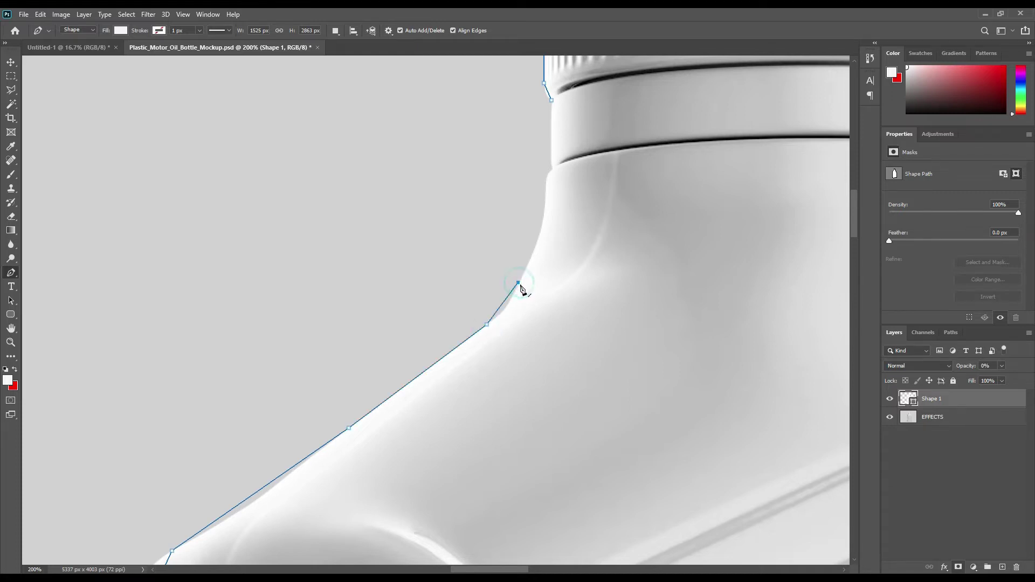
# Step: Trace up the neck edge, close the path at its first anchor, and fit the bottle on screen
pyautogui.click(545, 193)
pyautogui.click(554, 168)
pyautogui.click(552, 102)
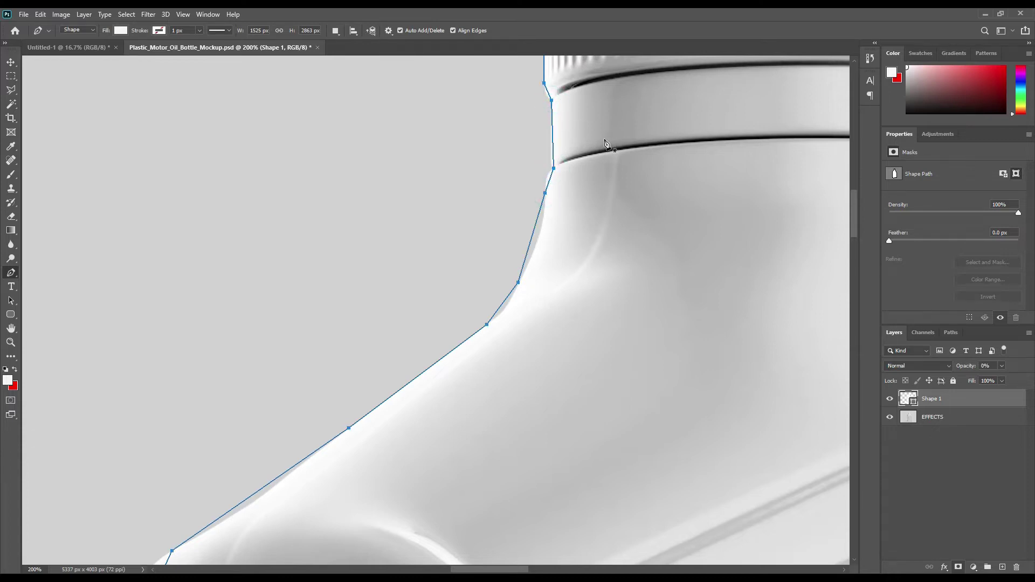
pyautogui.moveTo(604, 181); pyautogui.dragTo(443, 475)
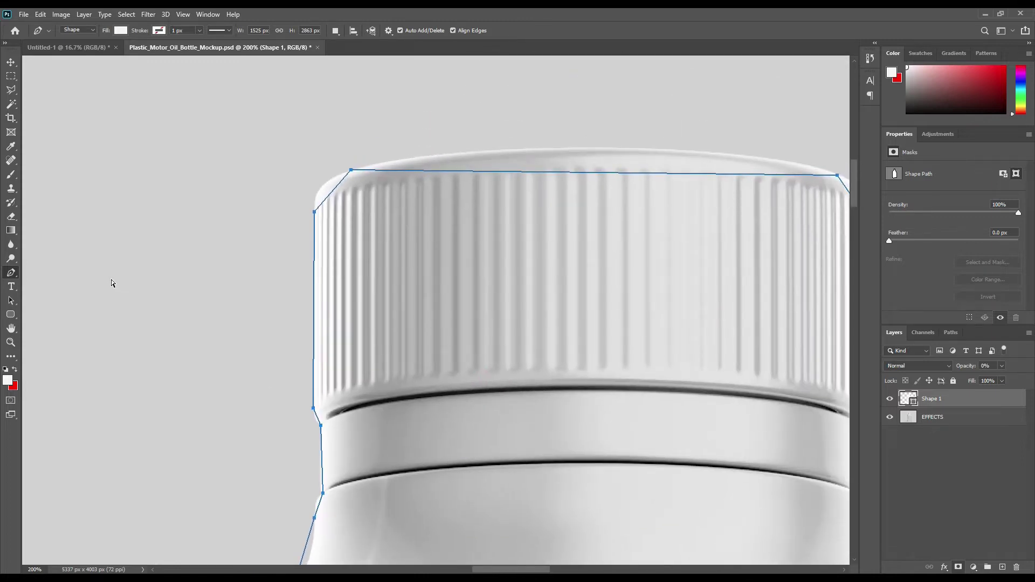
pyautogui.hotkey('ctrl', '0')
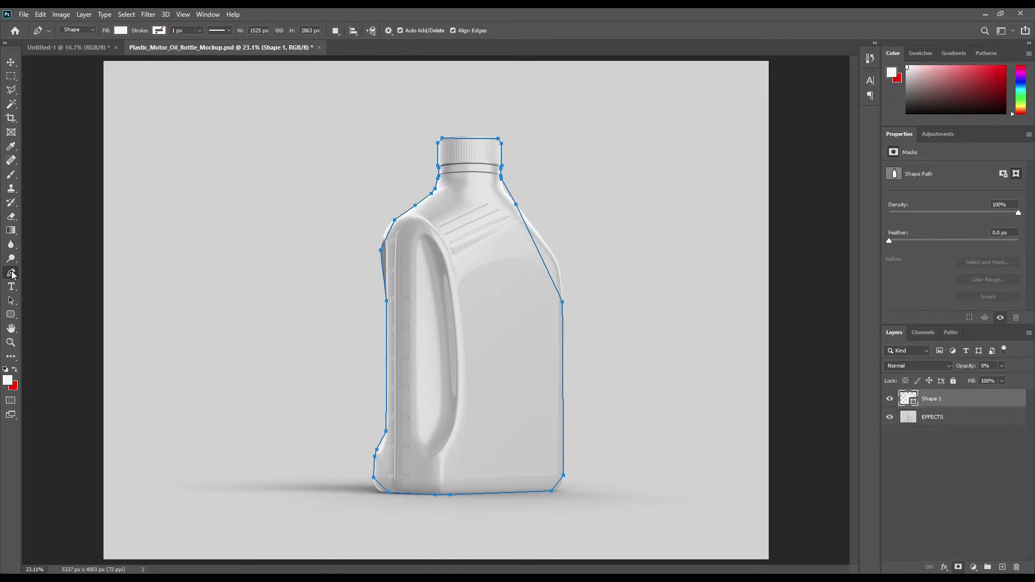
# Step: Switch to the Add Anchor Point tool and zoom in on the left shoulder outline
pyautogui.rightClick(12, 274)
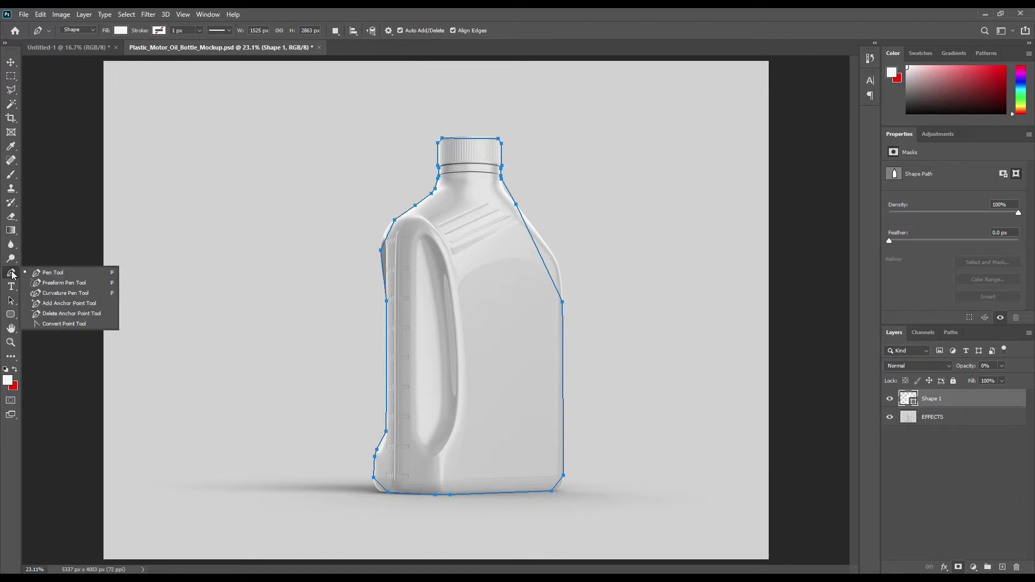
pyautogui.click(66, 303)
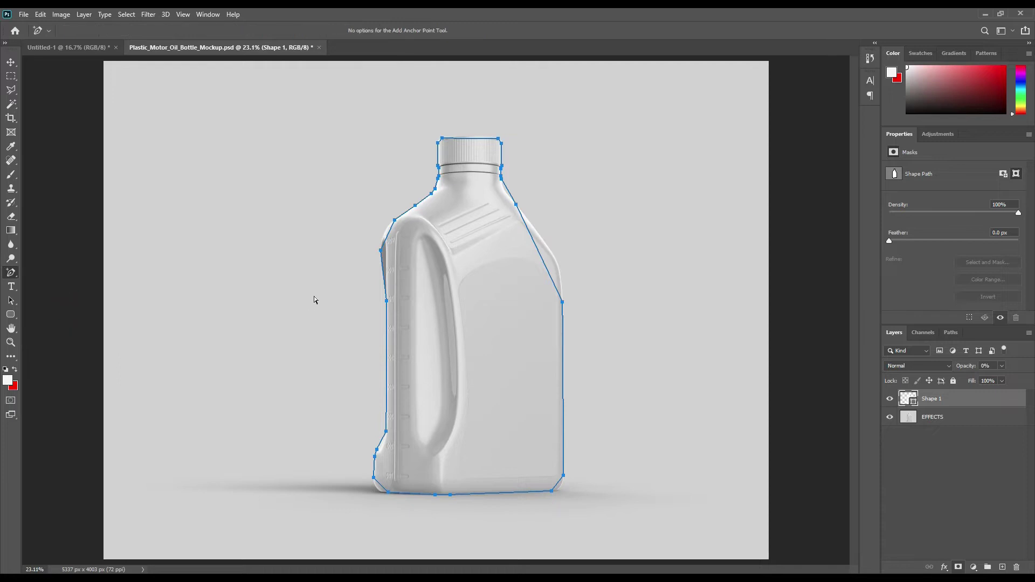
pyautogui.hotkey('ctrl', '+')
pyautogui.hotkey('ctrl', '+')
pyautogui.hotkey('ctrl', '+')
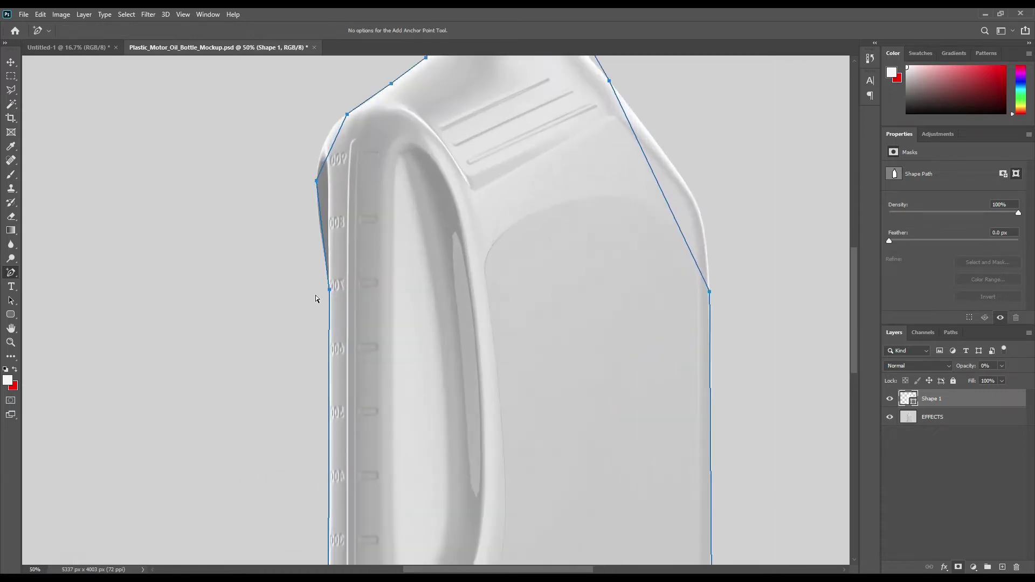
pyautogui.hotkey('ctrl', '+')
pyautogui.hotkey('ctrl', '+')
pyautogui.hotkey('ctrl', '+')
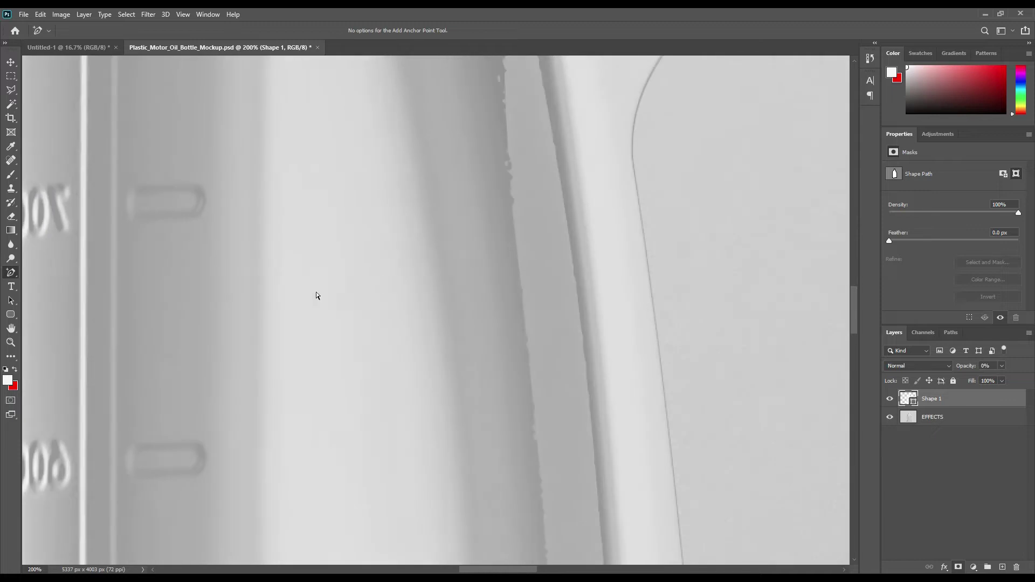
pyautogui.moveTo(214, 189); pyautogui.dragTo(396, 412)
pyautogui.hotkey('ctrl', '+')
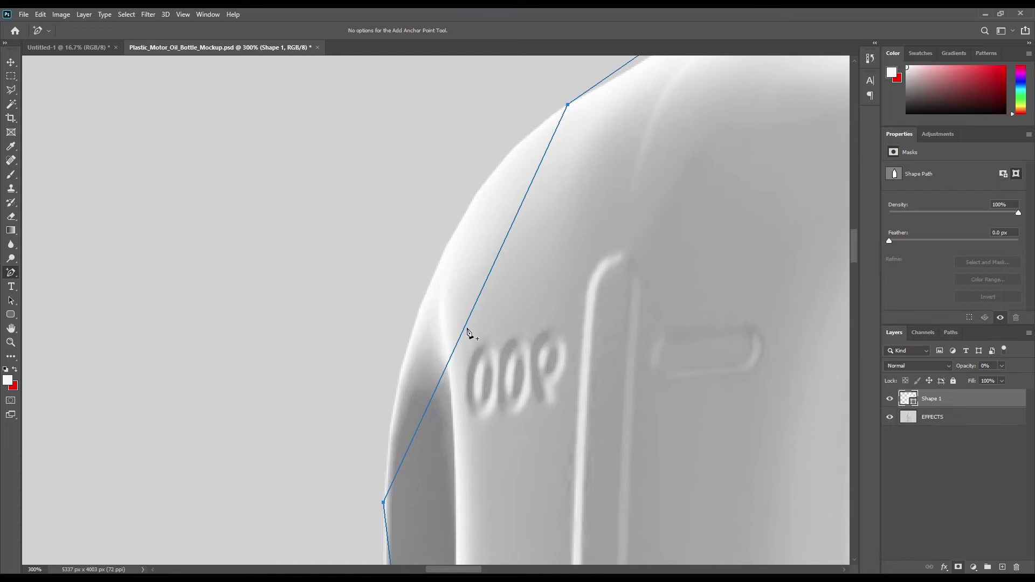
# Step: Bend the shoulder segment and add anchors along the lower curve, nudging them onto the edge
pyautogui.moveTo(467, 326); pyautogui.dragTo(437, 273)
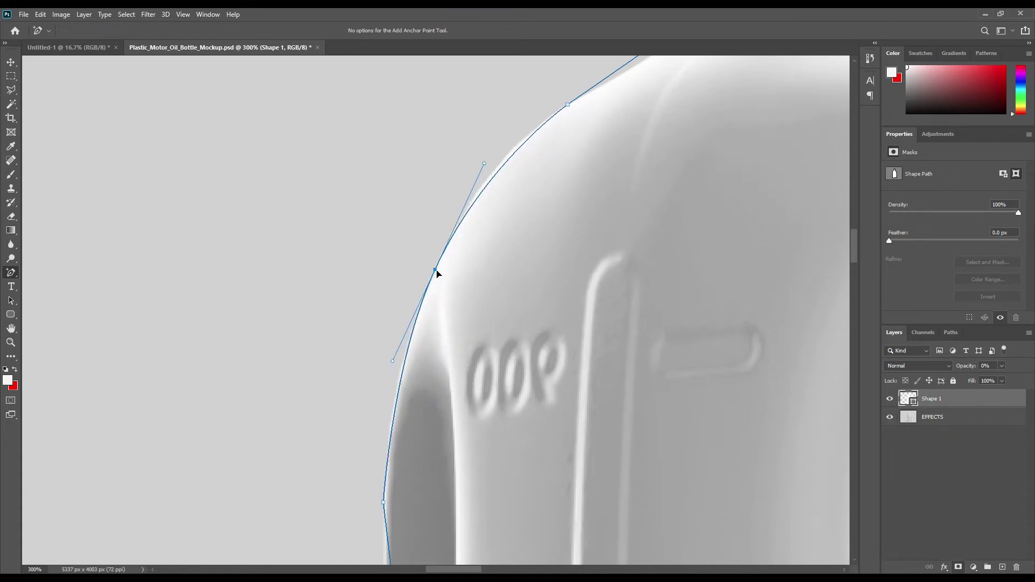
pyautogui.click(510, 160)
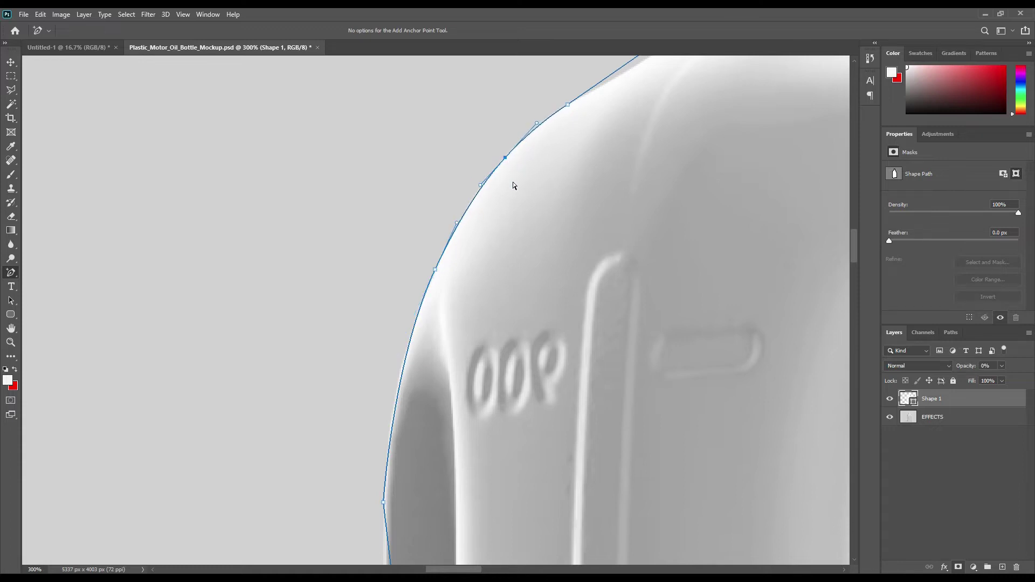
pyautogui.moveTo(663, 136); pyautogui.dragTo(455, 429)
pyautogui.click(472, 325)
pyautogui.press('Right')
pyautogui.press('Right')
pyautogui.press('Right')
pyautogui.press('Up')
pyautogui.click(414, 369)
pyautogui.click(553, 269)
# Step: Add an anchor at the shoulder bend and delete two unneeded anchor points
pyautogui.moveTo(708, 206); pyautogui.dragTo(361, 443)
pyautogui.click(512, 268)
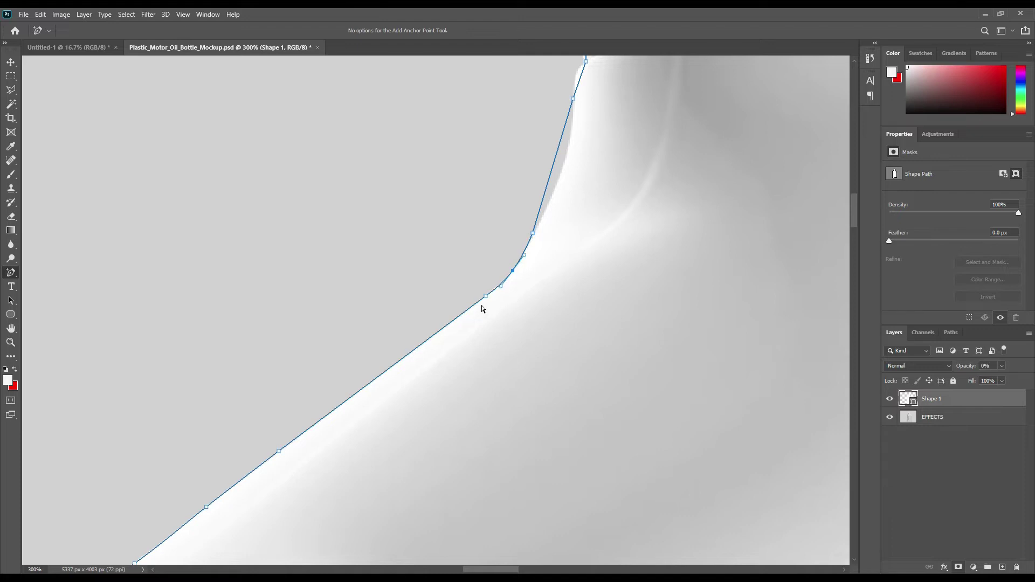
pyautogui.press('Up')
pyautogui.press('Down')
pyautogui.press('Down')
pyautogui.rightClick(486, 299)
pyautogui.click(518, 302)
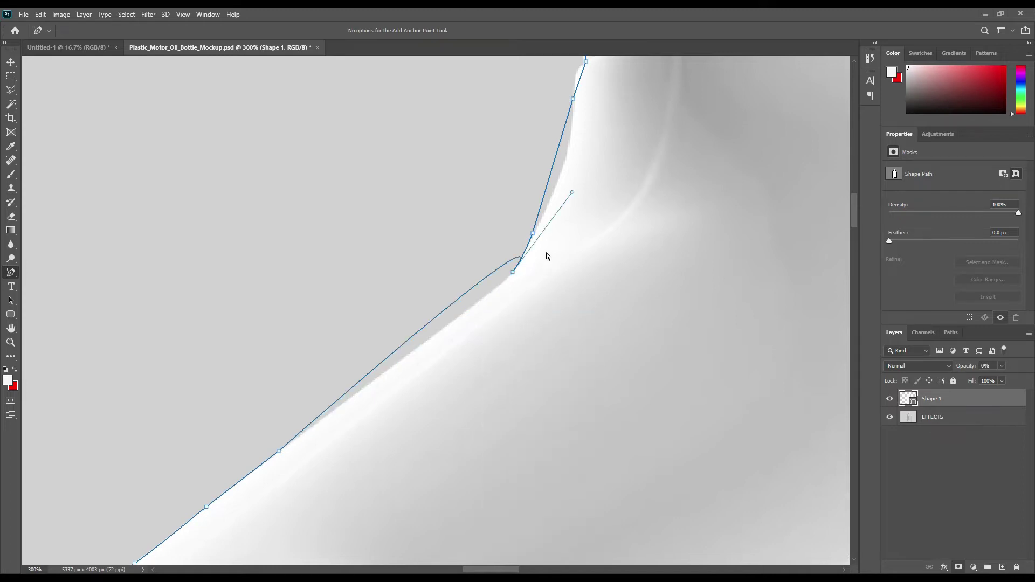
pyautogui.rightClick(513, 273)
pyautogui.click(529, 278)
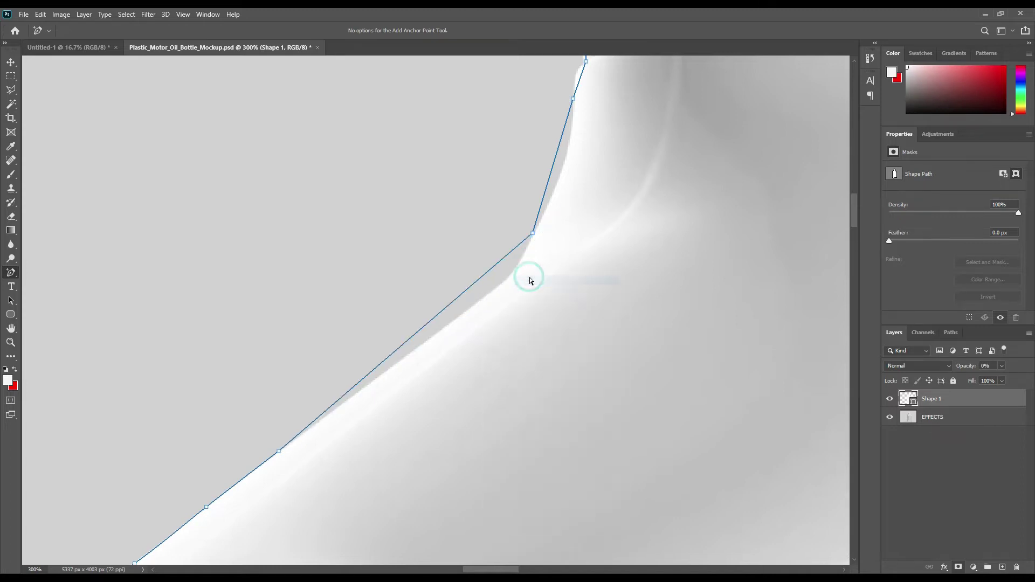
# Step: Curve the shoulder bend and upper neck segments with new anchors, then select the bend anchor
pyautogui.moveTo(497, 260); pyautogui.dragTo(502, 284)
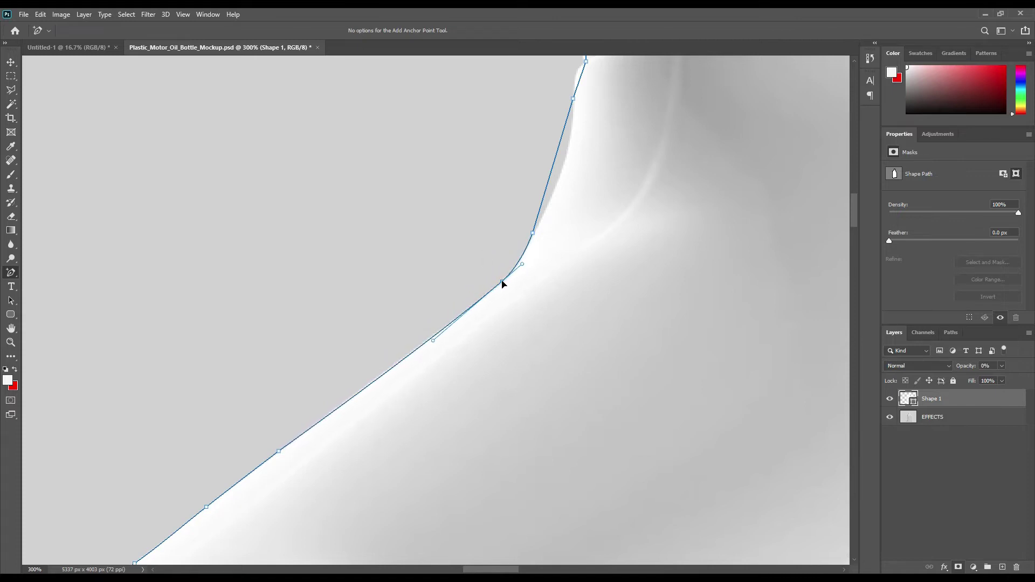
pyautogui.click(367, 385)
pyautogui.moveTo(558, 159); pyautogui.dragTo(568, 156)
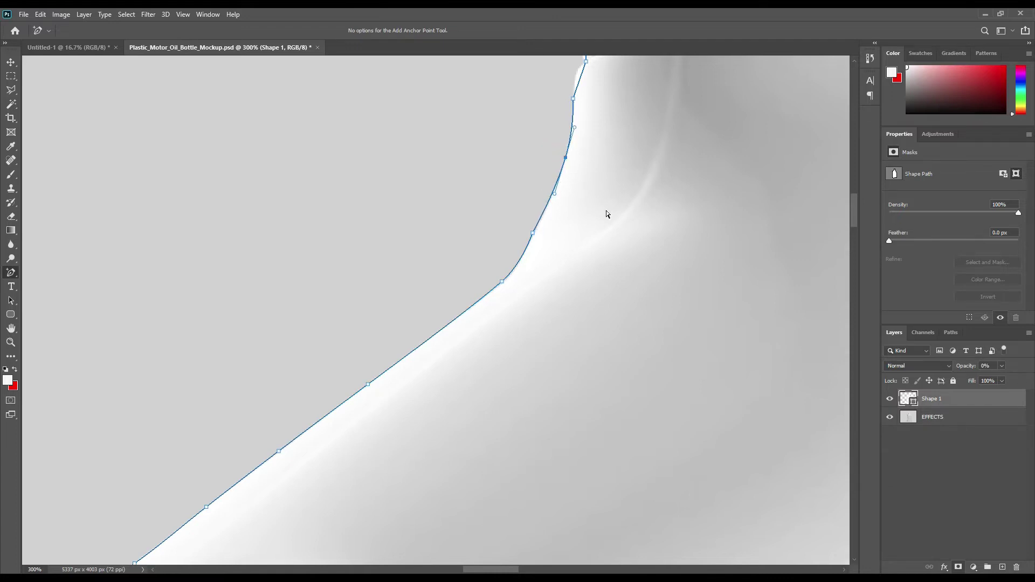
pyautogui.click(533, 232)
pyautogui.rightClick(533, 234)
# Step: Delete the shoulder-bend anchor, smooth that curve, and add a neck anchor nudged left
pyautogui.click(545, 234)
pyautogui.moveTo(511, 271); pyautogui.dragTo(524, 264)
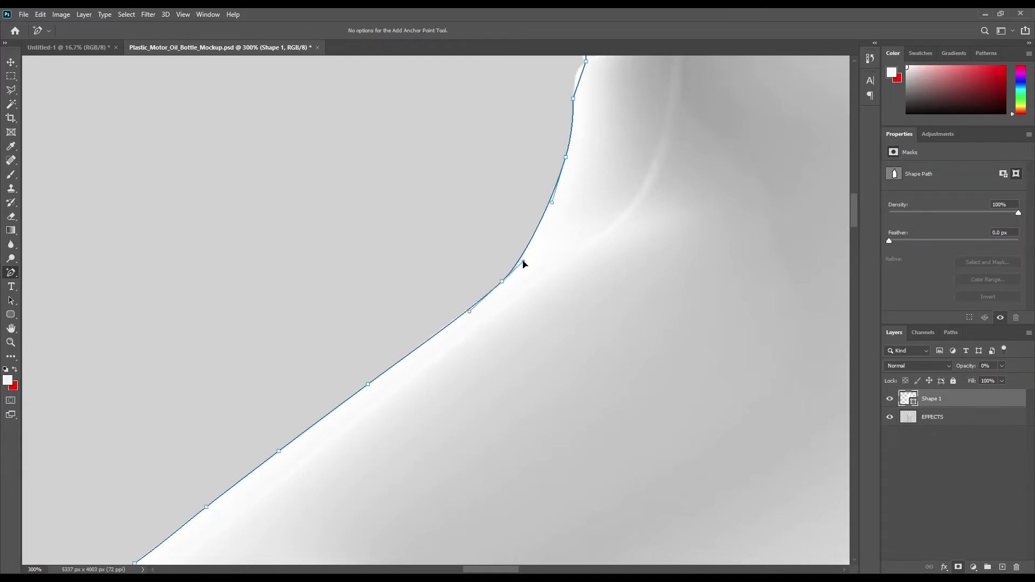
pyautogui.moveTo(637, 127); pyautogui.dragTo(606, 367)
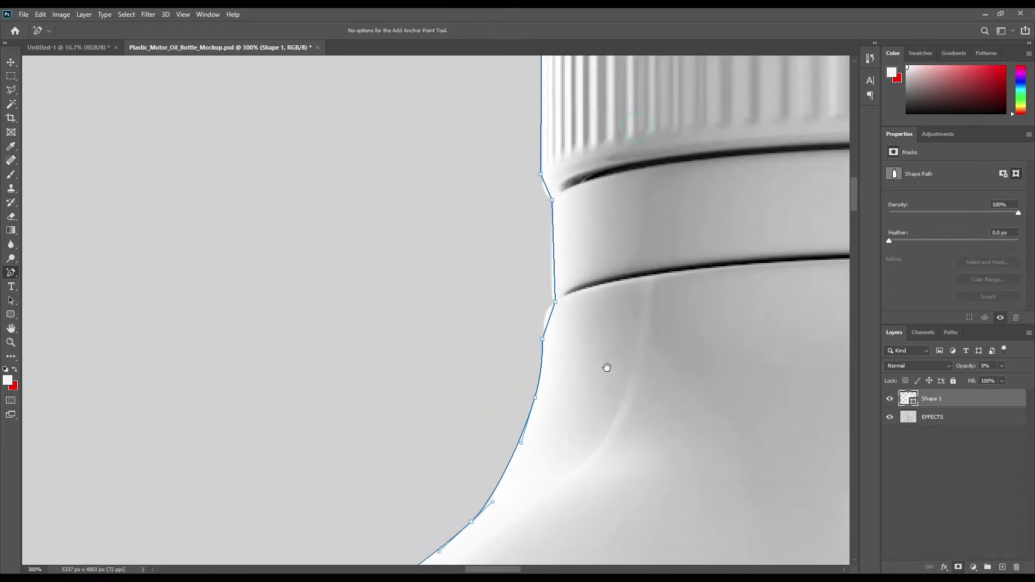
pyautogui.click(545, 319)
pyautogui.press('Left')
pyautogui.press('Left')
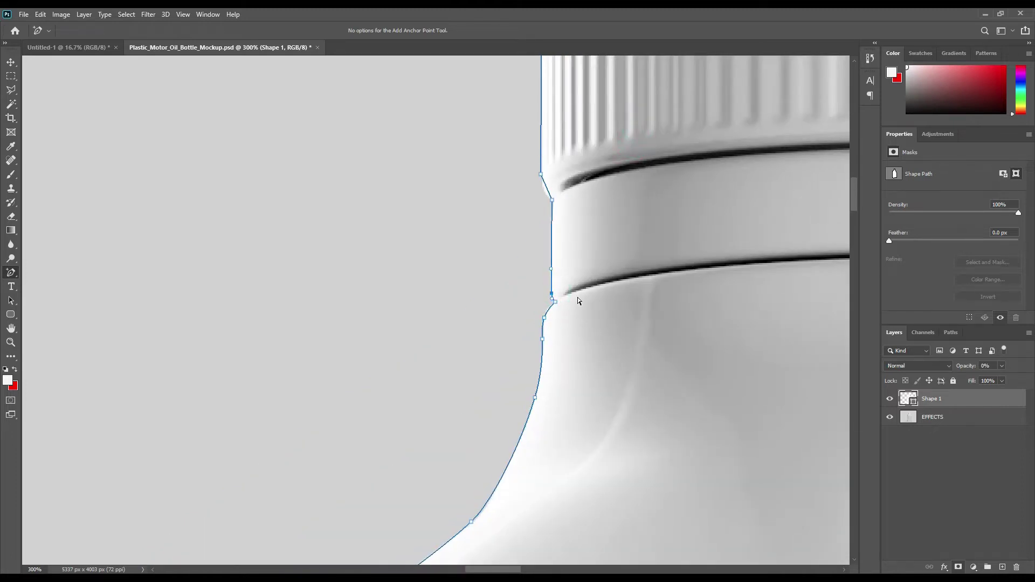
# Step: Add an anchor at the neck ring and nudge it and the cap-base anchor into place
pyautogui.click(552, 202)
pyautogui.press('Up')
pyautogui.press('Up')
pyautogui.press('Up')
pyautogui.press('Up')
pyautogui.press('Up')
pyautogui.press('Right')
pyautogui.press('Left')
pyautogui.press('Left')
pyautogui.press('Left')
pyautogui.press('Left')
pyautogui.press('Left')
pyautogui.press('Up')
pyautogui.press('Up')
pyautogui.press('Up')
pyautogui.press('Up')
pyautogui.press('Up')
pyautogui.keyDown('ctrl'); pyautogui.click(542, 174); pyautogui.keyUp('ctrl')
pyautogui.press('Right')
# Step: Curve the path over the cap's upper-left corner and raise anchors to match the domed top
pyautogui.moveTo(605, 87); pyautogui.dragTo(593, 419)
pyautogui.moveTo(551, 192); pyautogui.dragTo(549, 183)
pyautogui.press('Left')
pyautogui.press('Left')
pyautogui.press('Left')
pyautogui.press('Left')
pyautogui.press('Left')
pyautogui.press('Left')
pyautogui.press('Up')
pyautogui.press('Up')
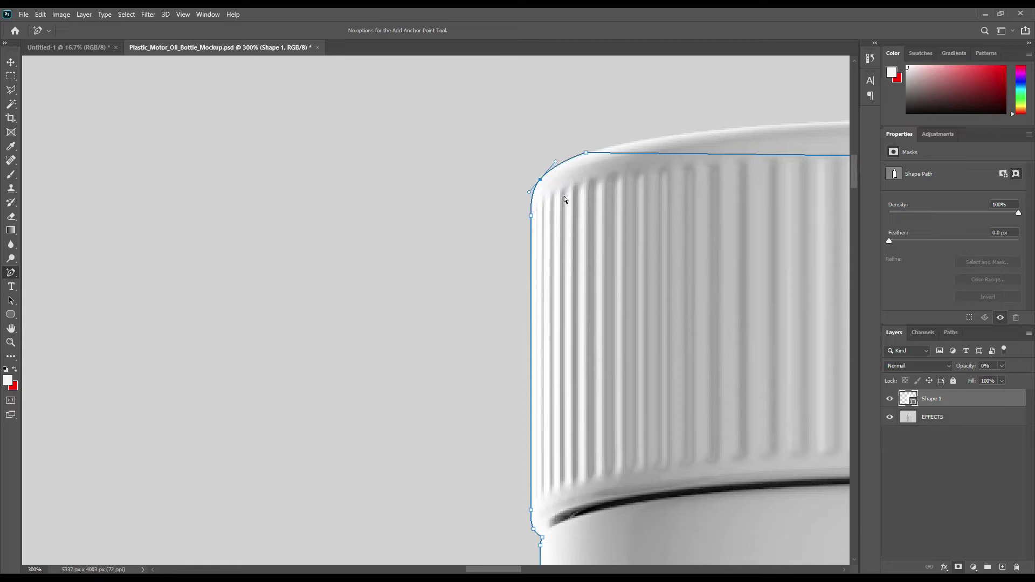
pyautogui.moveTo(697, 226); pyautogui.dragTo(271, 316)
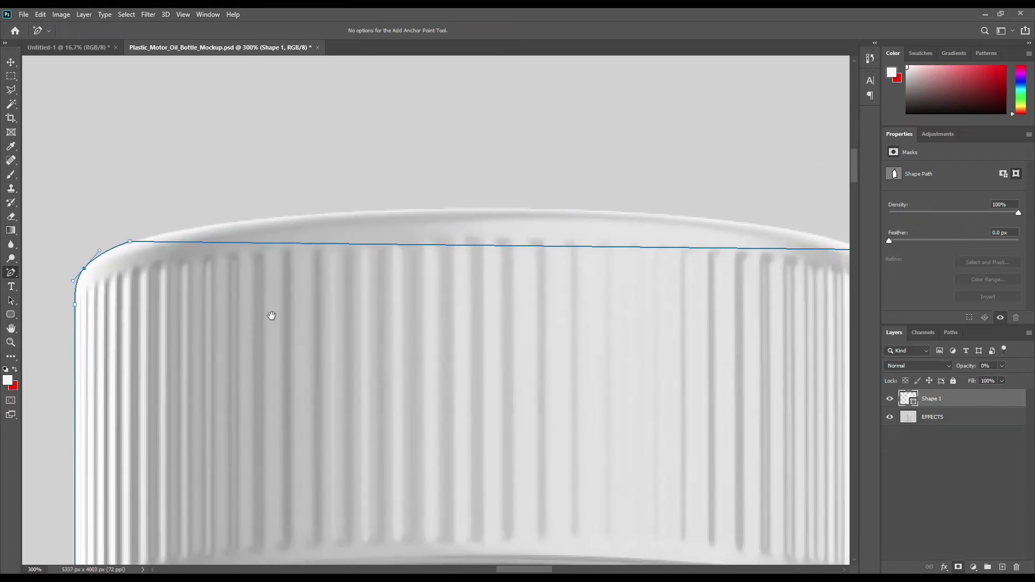
pyautogui.click(536, 247)
pyautogui.press('Up')
pyautogui.press('Up')
pyautogui.press('Up')
pyautogui.press('Up')
pyautogui.press('Up')
pyautogui.press('Up')
pyautogui.press('Up')
pyautogui.press('Up')
pyautogui.press('Up')
pyautogui.press('Up')
pyautogui.press('Up')
pyautogui.press('Up')
pyautogui.press('Up')
pyautogui.press('Up')
pyautogui.press('Up')
pyautogui.press('Up')
pyautogui.press('Up')
pyautogui.press('Up')
pyautogui.press('Up')
pyautogui.press('Up')
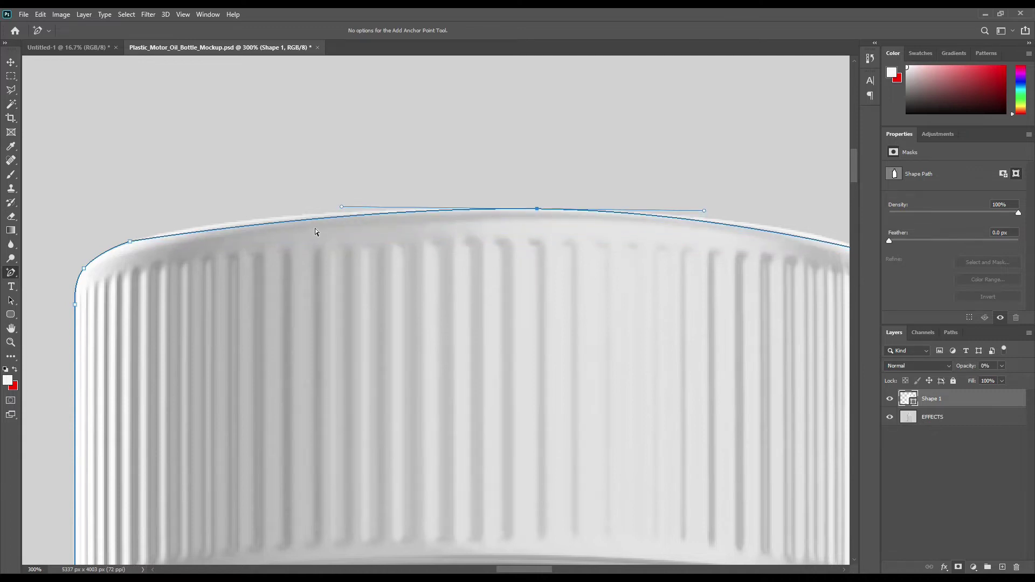
pyautogui.click(247, 221)
pyautogui.press('Up')
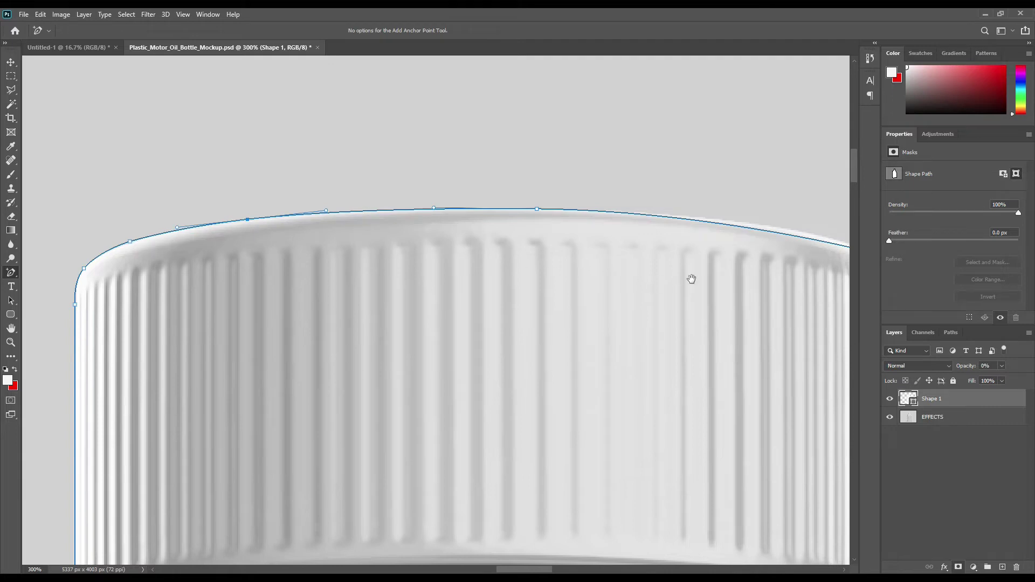
# Step: Add an anchor at the cap's right corner and nudge it onto the edge
pyautogui.moveTo(689, 277); pyautogui.dragTo(356, 302)
pyautogui.click(473, 266)
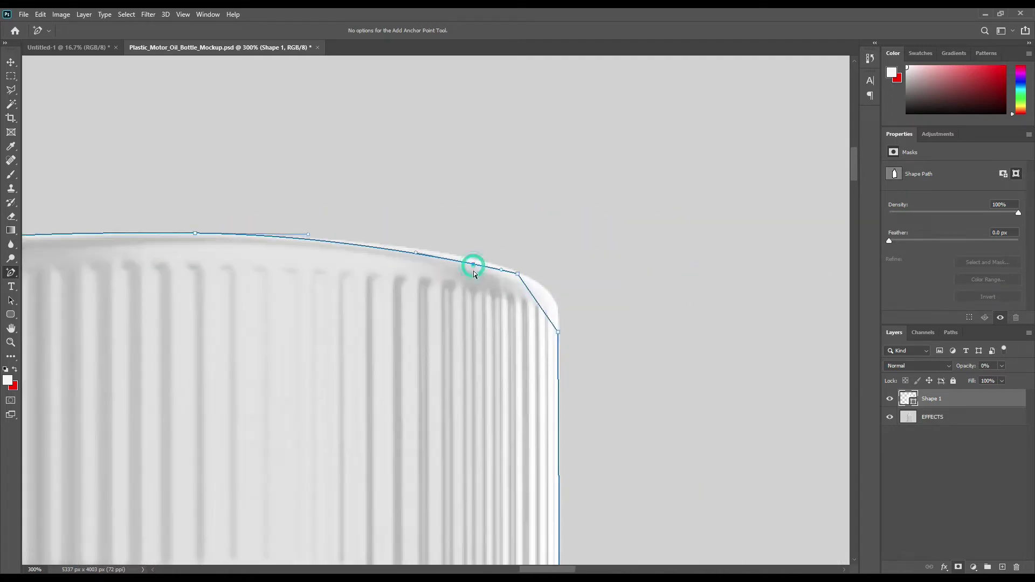
pyautogui.press('Left')
pyautogui.press('Up')
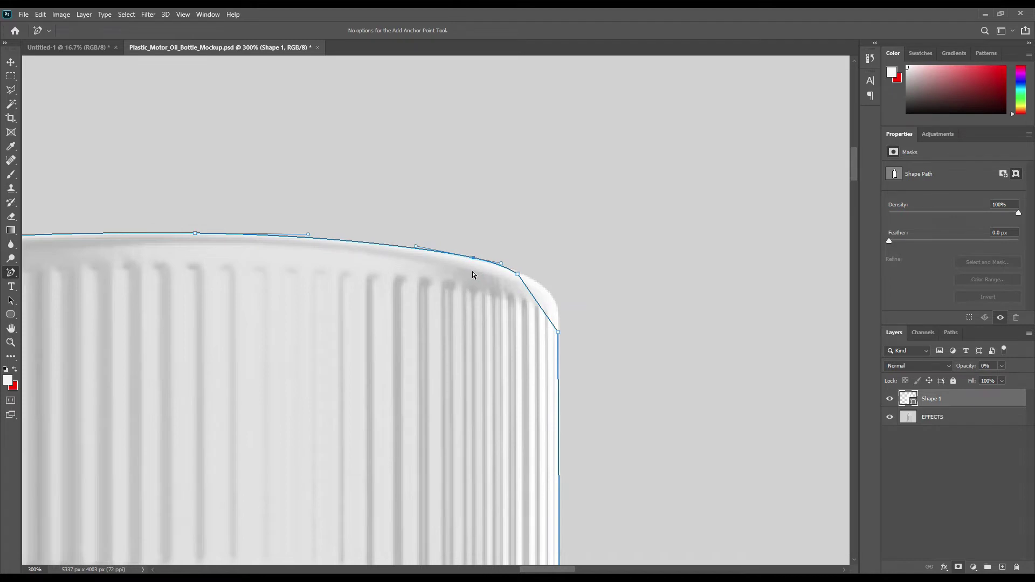
pyautogui.moveTo(517, 274); pyautogui.dragTo(550, 300)
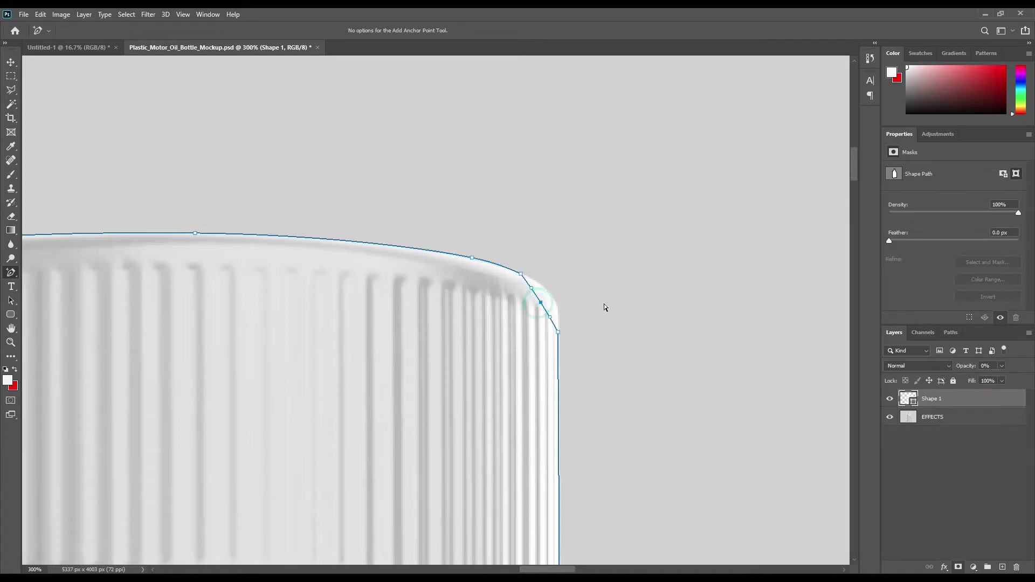
pyautogui.press('Up')
pyautogui.press('Up')
pyautogui.press('Right')
pyautogui.press('Up')
pyautogui.press('Right')
pyautogui.press('Left')
pyautogui.click(559, 333)
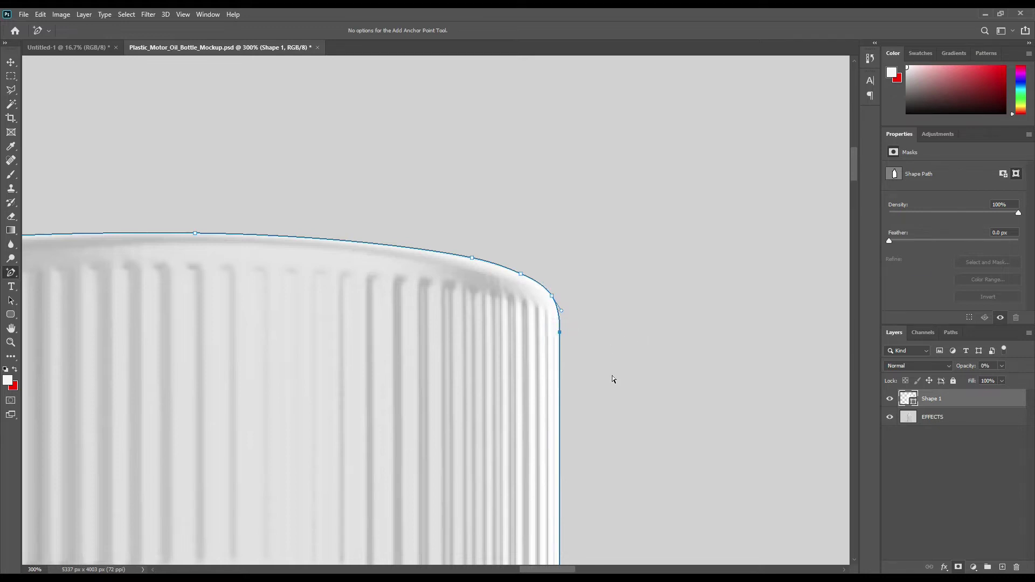
pyautogui.moveTo(623, 415); pyautogui.dragTo(642, 178)
pyautogui.moveTo(649, 349); pyautogui.dragTo(650, 437)
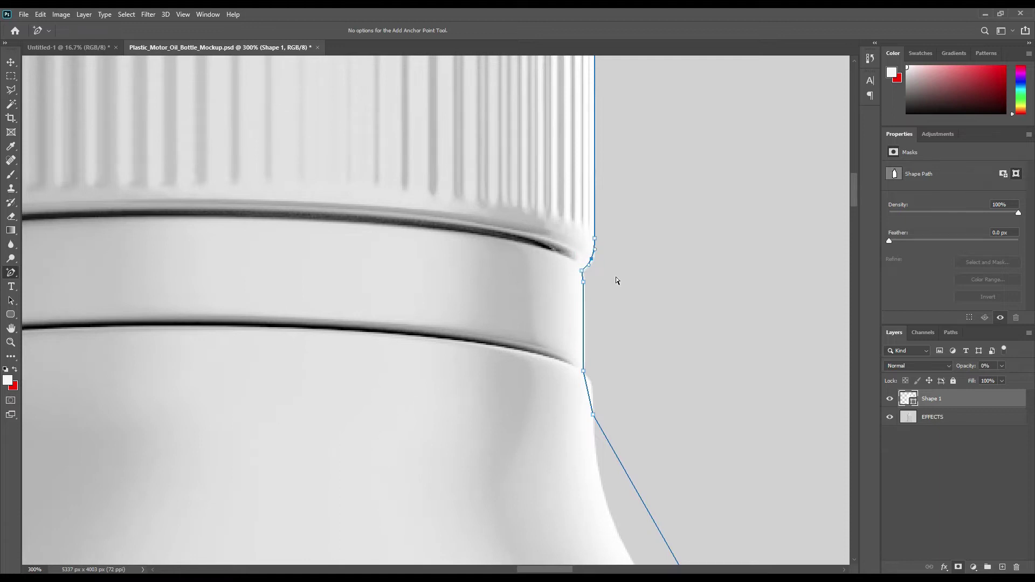
# Step: Add anchors to fit the path into the notch below the neck ring
pyautogui.click(583, 280)
pyautogui.click(583, 372)
pyautogui.click(585, 365)
pyautogui.click(590, 387)
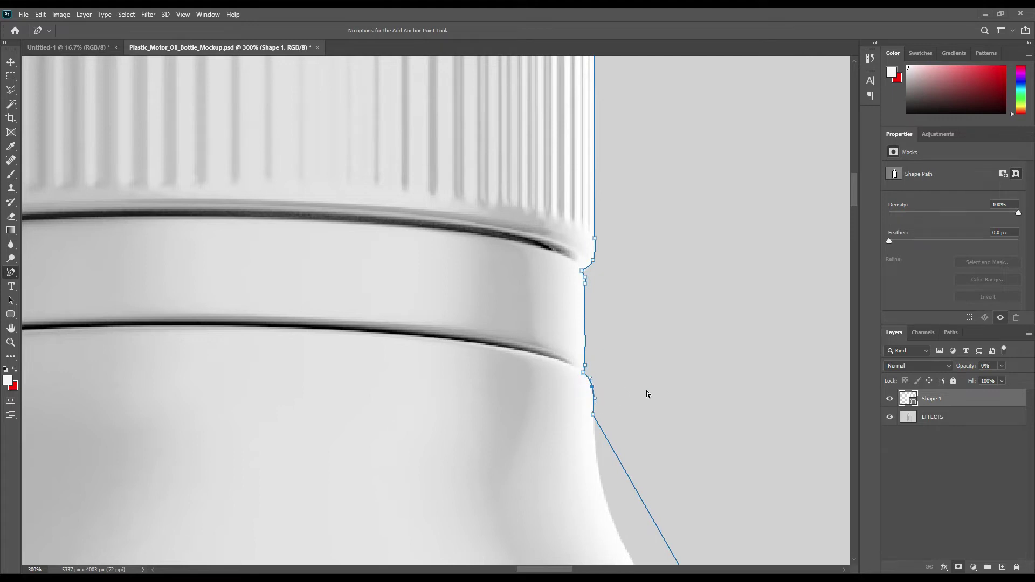
# Step: Add anchors along the right shoulder and nudge them left and up onto the bottle edge
pyautogui.moveTo(683, 440); pyautogui.dragTo(695, 323)
pyautogui.moveTo(518, 422); pyautogui.dragTo(324, 538)
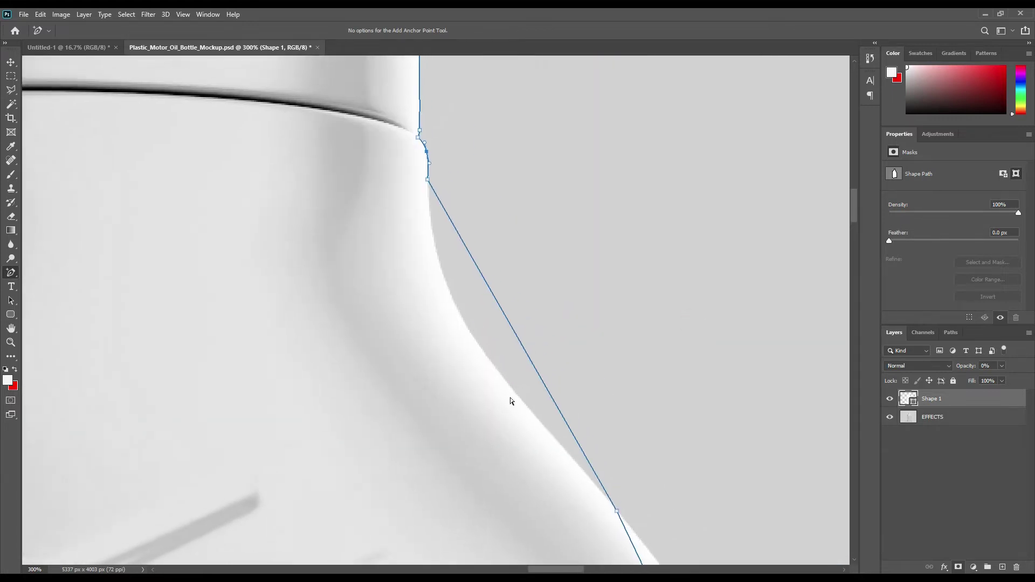
pyautogui.click(510, 335)
pyautogui.press('Left')
pyautogui.press('Left')
pyautogui.press('Left')
pyautogui.press('Left')
pyautogui.press('Left')
pyautogui.press('Left')
pyautogui.press('Left')
pyautogui.press('Left')
pyautogui.press('Left')
pyautogui.press('Left')
pyautogui.press('Left')
pyautogui.press('Left')
pyautogui.press('Left')
pyautogui.press('Left')
pyautogui.press('Left')
pyautogui.press('Left')
pyautogui.press('Left')
pyautogui.press('Left')
pyautogui.press('Left')
pyautogui.press('Left')
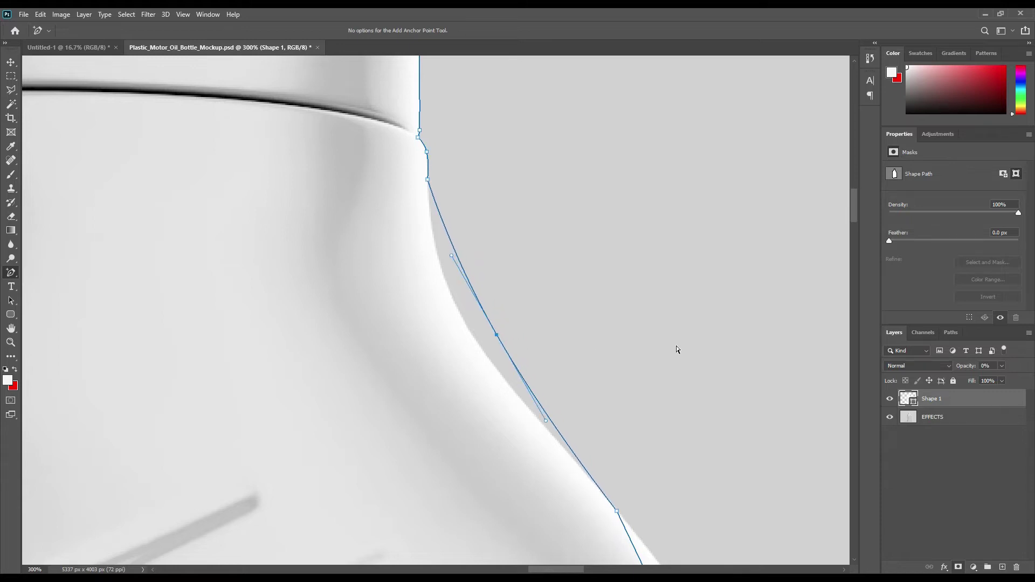
pyautogui.press('Left')
pyautogui.press('Left')
pyautogui.press('Up')
pyautogui.press('Up')
pyautogui.press('Up')
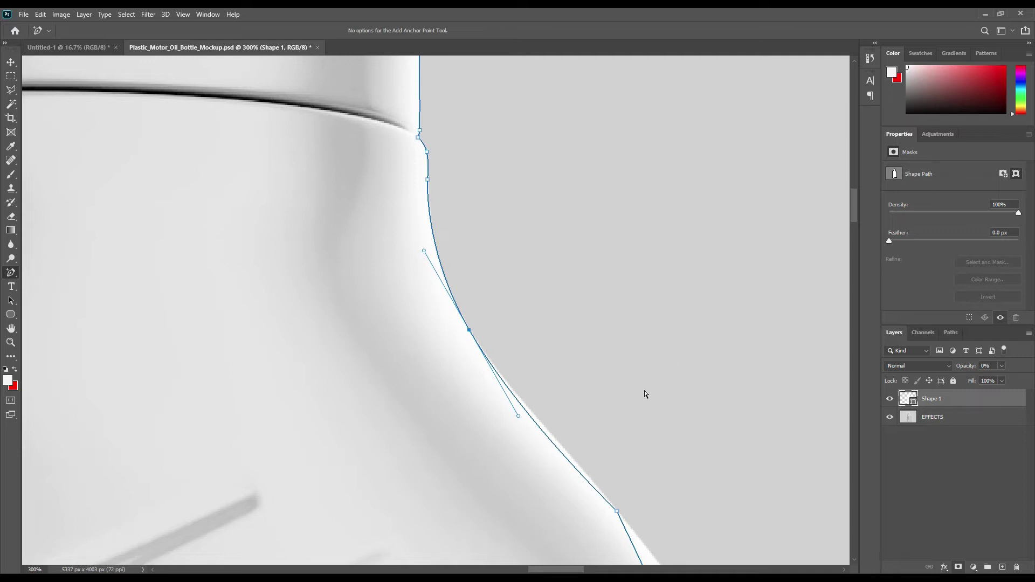
pyautogui.click(565, 456)
pyautogui.press('Up')
pyautogui.press('Up')
pyautogui.press('Up')
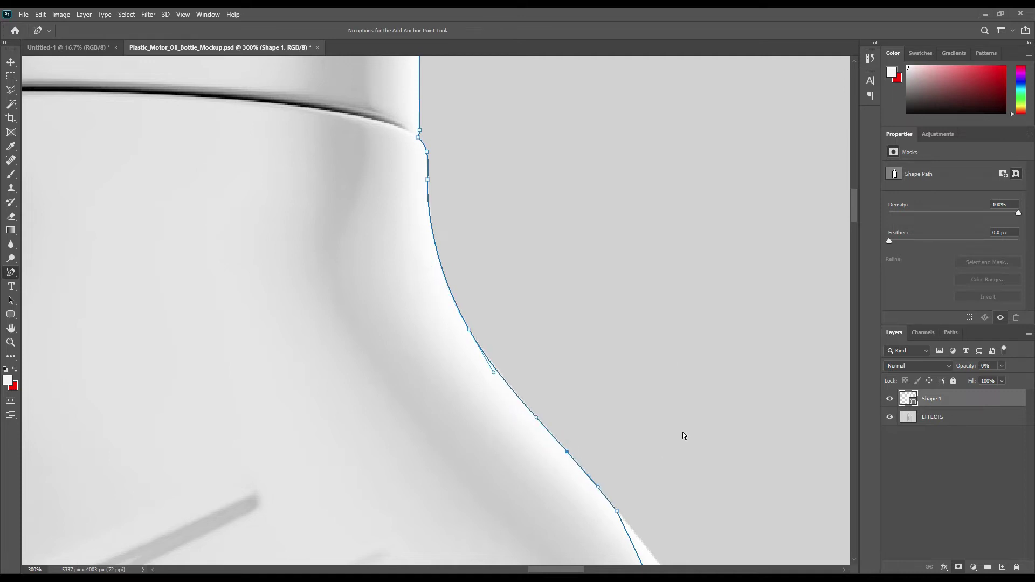
pyautogui.moveTo(695, 438); pyautogui.dragTo(411, 222)
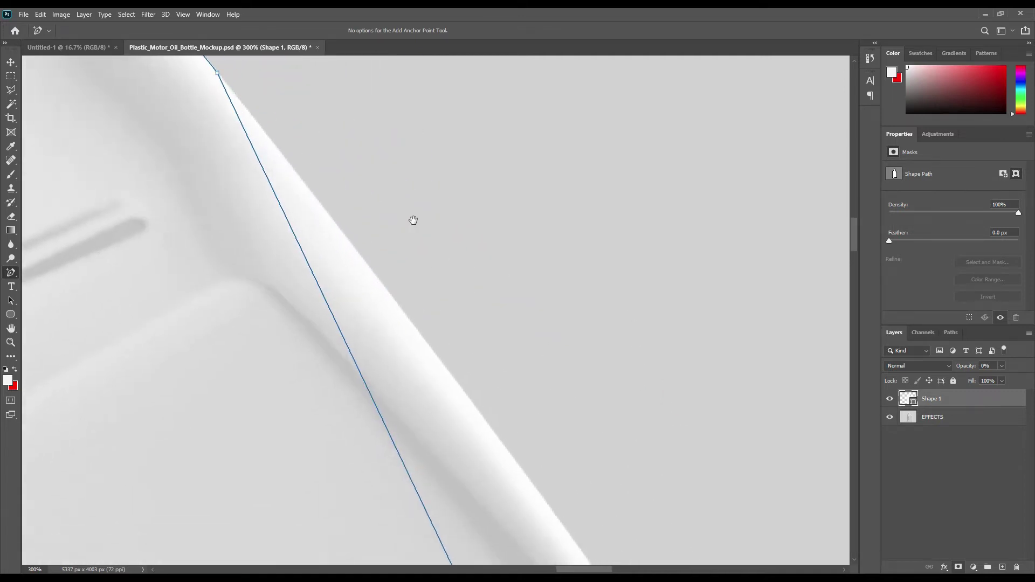
# Step: Curve the right-side segment and add anchors down the vertical edge toward the bottom corner
pyautogui.scroll(-4, 448, 541)
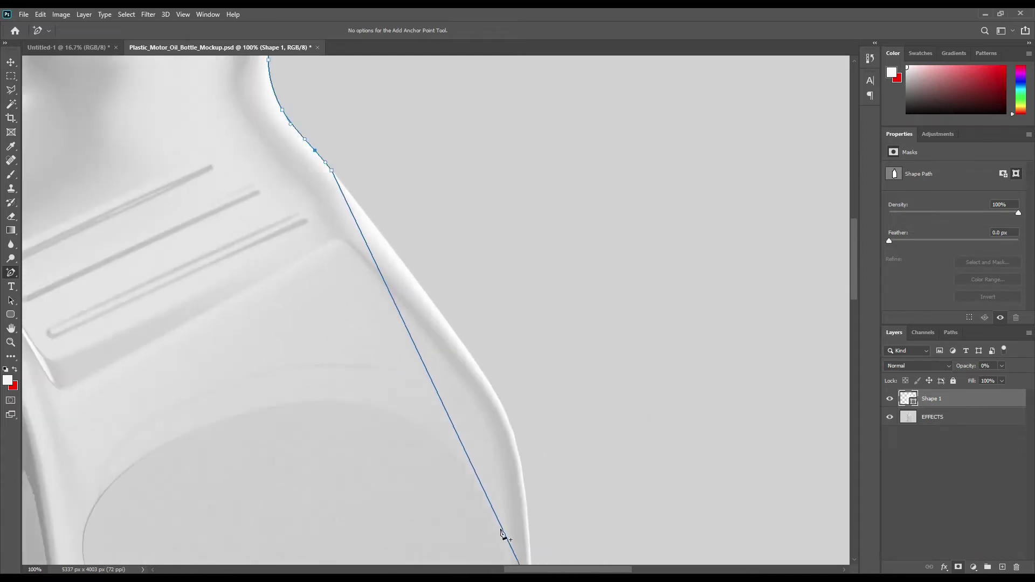
pyautogui.moveTo(471, 462); pyautogui.dragTo(511, 426)
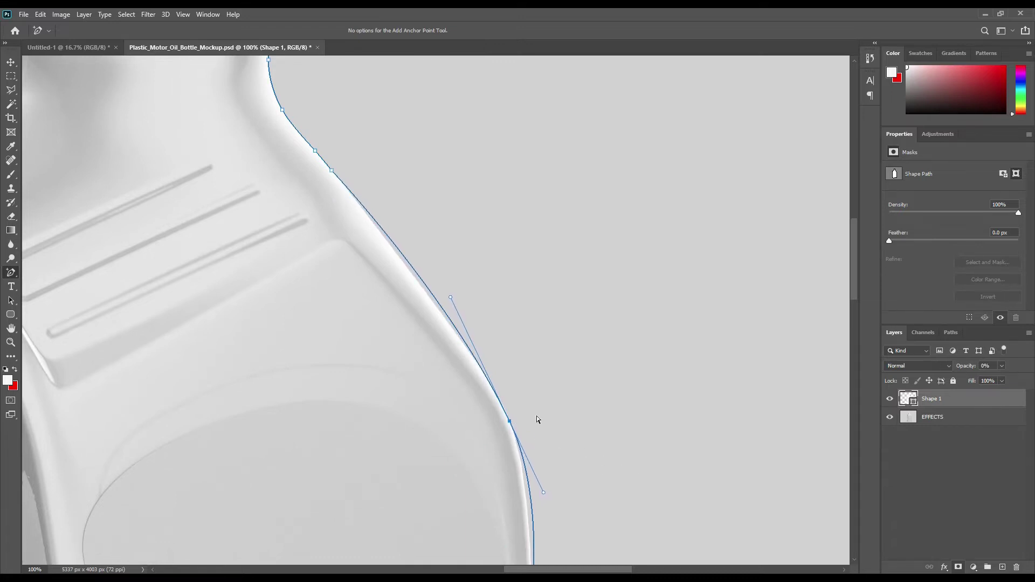
pyautogui.click(426, 289)
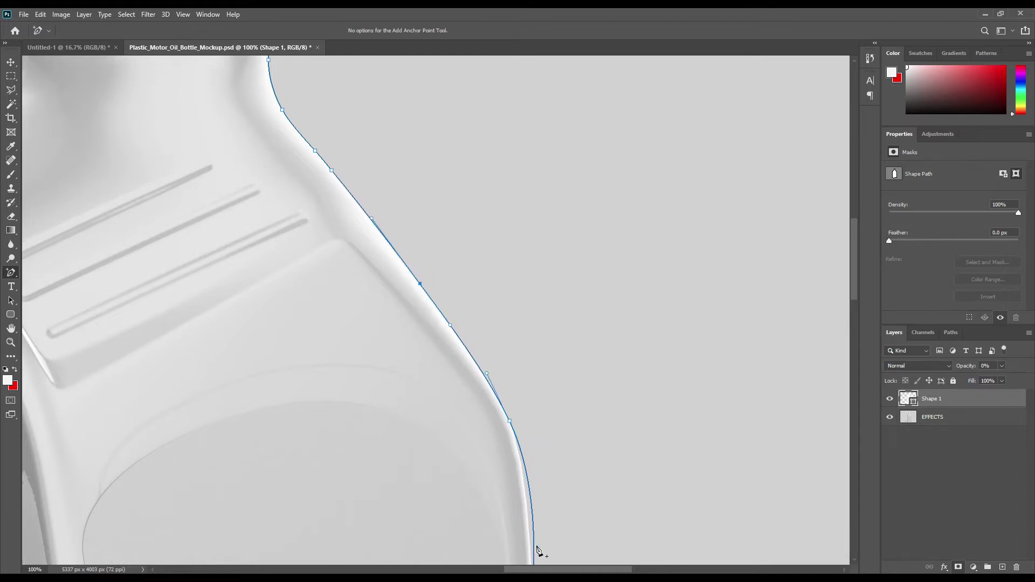
pyautogui.click(533, 507)
pyautogui.moveTo(578, 463); pyautogui.dragTo(563, 417)
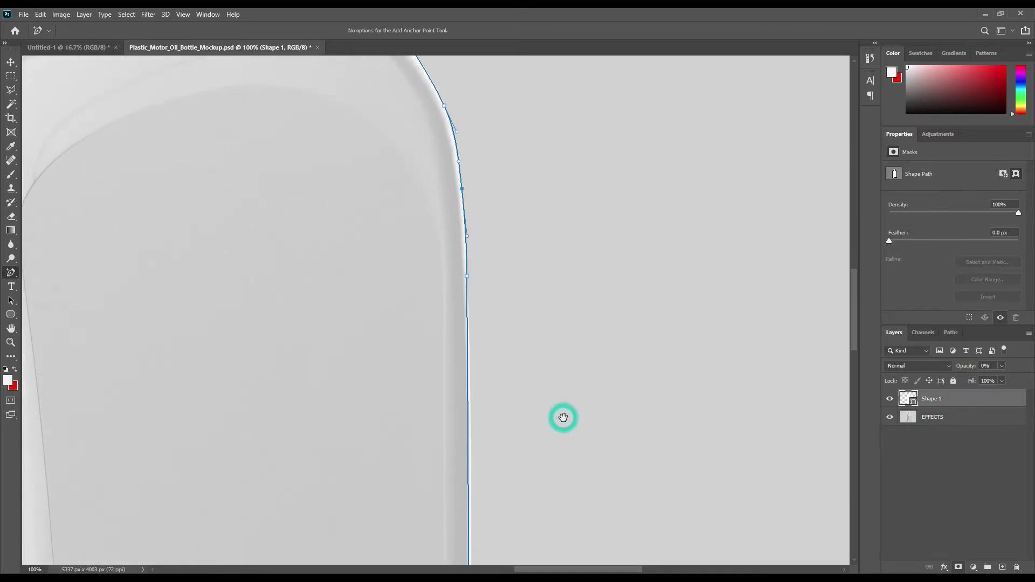
pyautogui.click(468, 413)
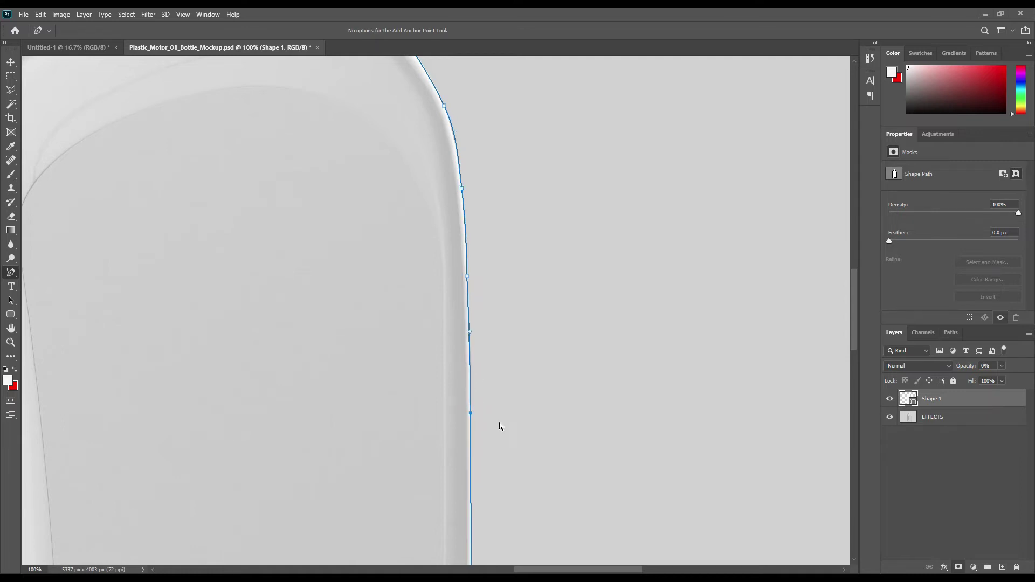
pyautogui.moveTo(569, 468); pyautogui.dragTo(573, 349)
pyautogui.moveTo(562, 419); pyautogui.dragTo(566, 326)
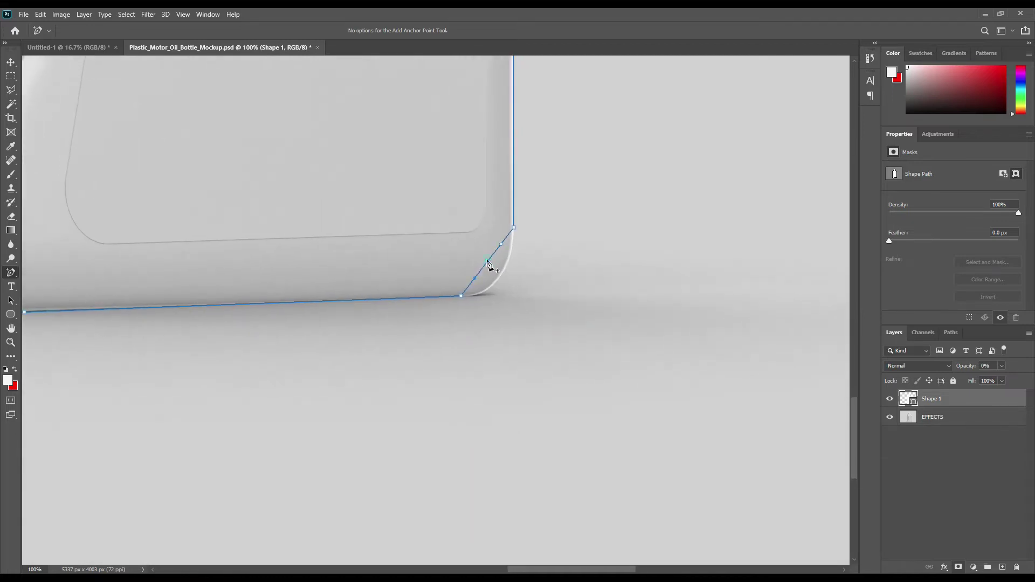
# Step: Round Shape 1's path at the bottle's lower-right corner and add an anchor on the bottom edge
pyautogui.moveTo(491, 267); pyautogui.dragTo(498, 283)
pyautogui.hotkey('ctrl', '+')
pyautogui.hotkey('ctrl', '+')
pyautogui.hotkey('ctrl', '+')
pyautogui.moveTo(607, 175); pyautogui.dragTo(437, 442)
pyautogui.moveTo(539, 424); pyautogui.dragTo(530, 427)
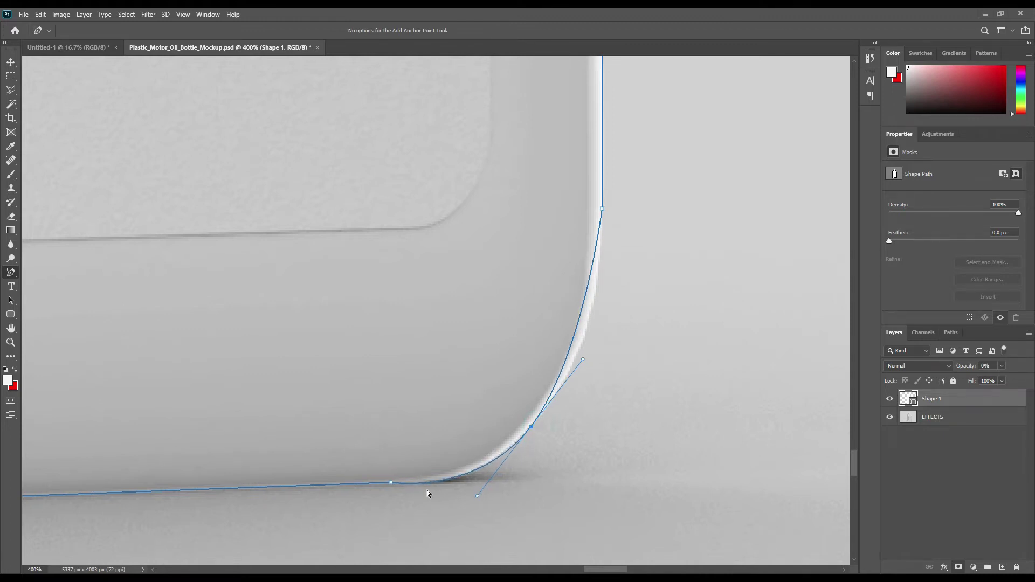
pyautogui.click(390, 484)
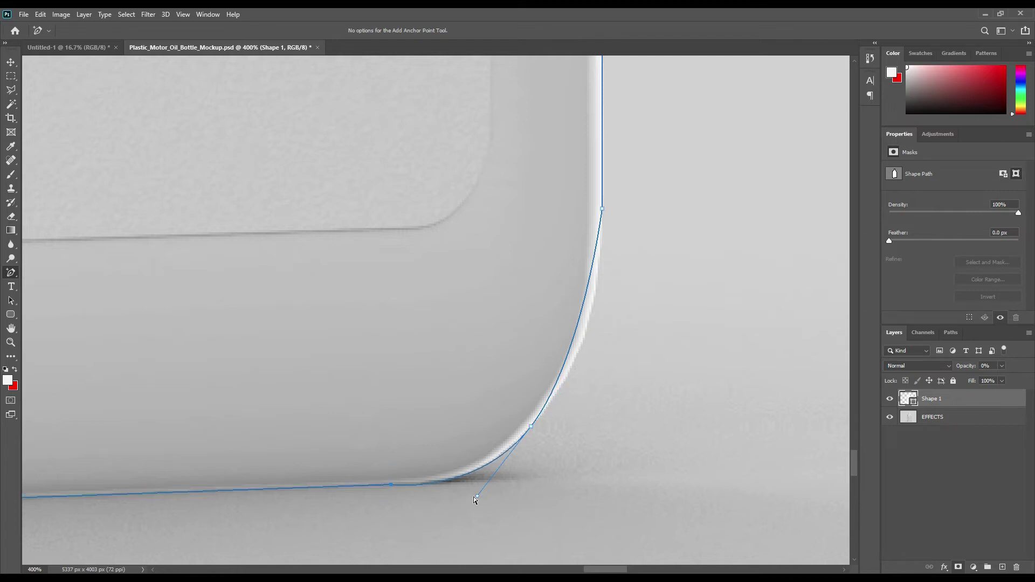
pyautogui.moveTo(476, 494); pyautogui.dragTo(491, 486)
pyautogui.click(491, 487)
# Step: Slide the corner anchor up the curve and pull a new anchor to bend the path onto the corner
pyautogui.click(492, 421)
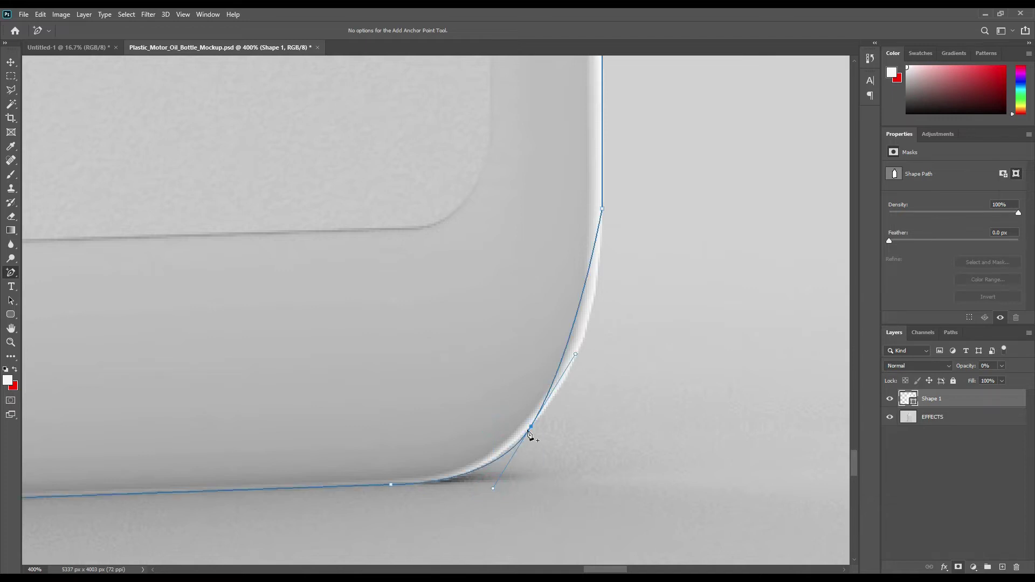
pyautogui.moveTo(530, 426); pyautogui.dragTo(559, 389)
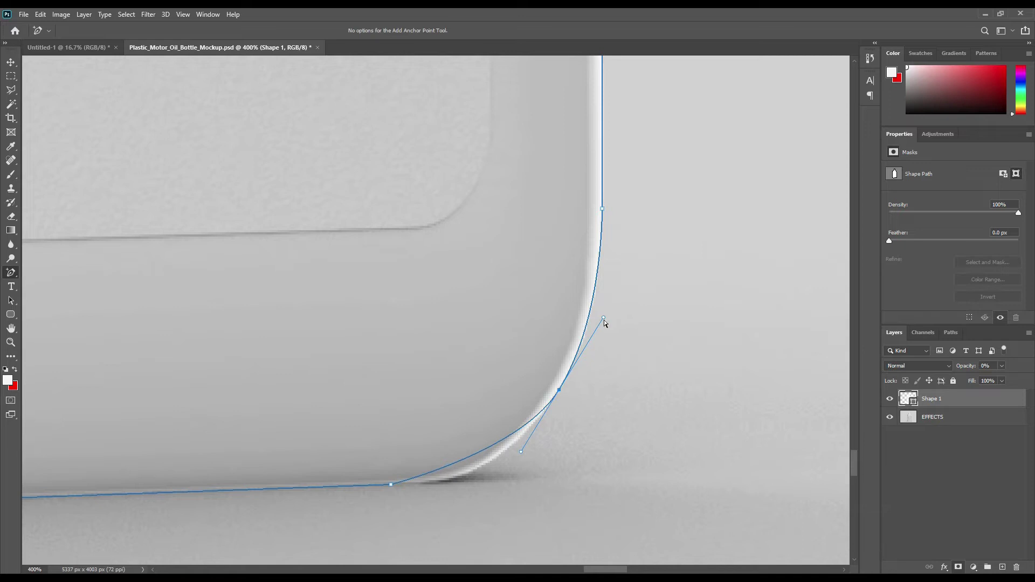
pyautogui.moveTo(604, 318); pyautogui.dragTo(605, 328)
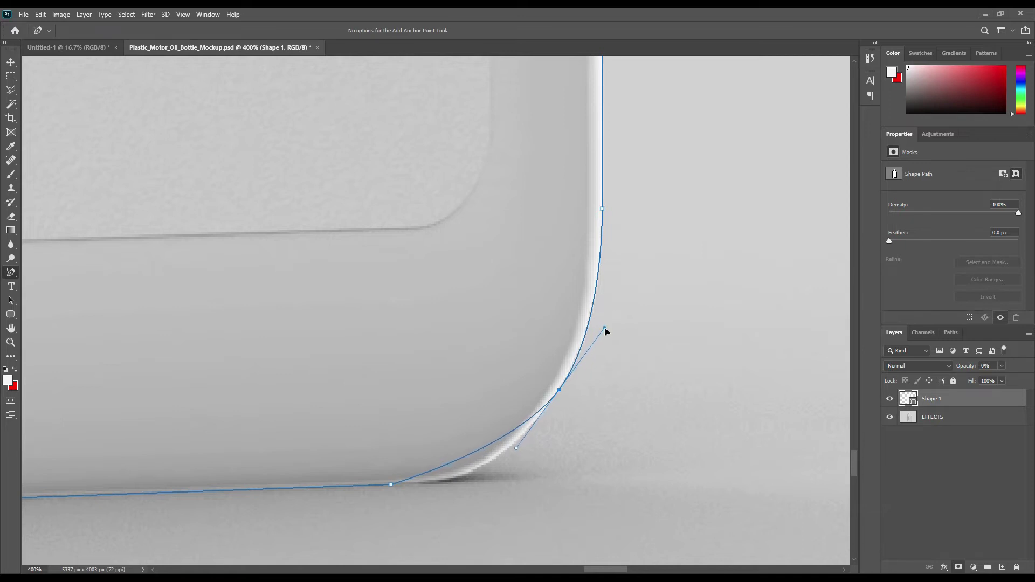
pyautogui.moveTo(476, 457); pyautogui.dragTo(447, 488)
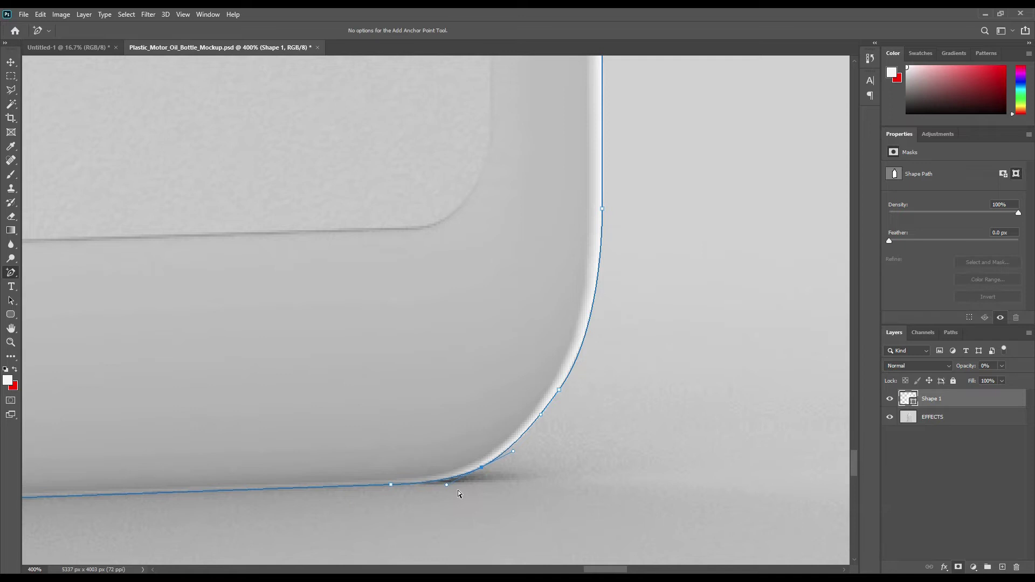
pyautogui.moveTo(243, 404); pyautogui.dragTo(720, 405)
pyautogui.moveTo(70, 399); pyautogui.dragTo(508, 400)
pyautogui.moveTo(449, 374); pyautogui.dragTo(526, 471)
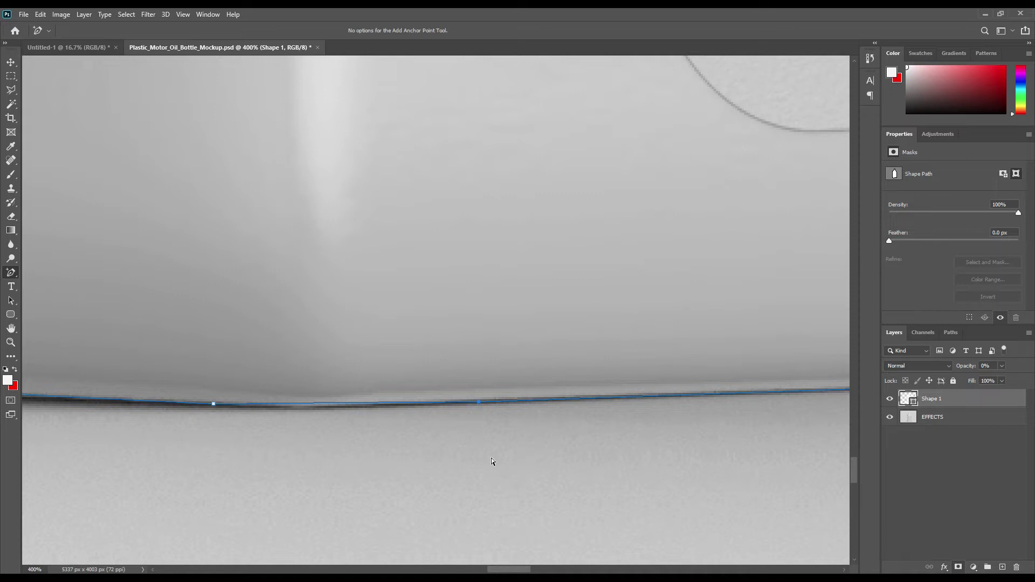
# Step: Add three anchors along Shape 1's straight bottom edge toward the lower-left corner
pyautogui.click(327, 405)
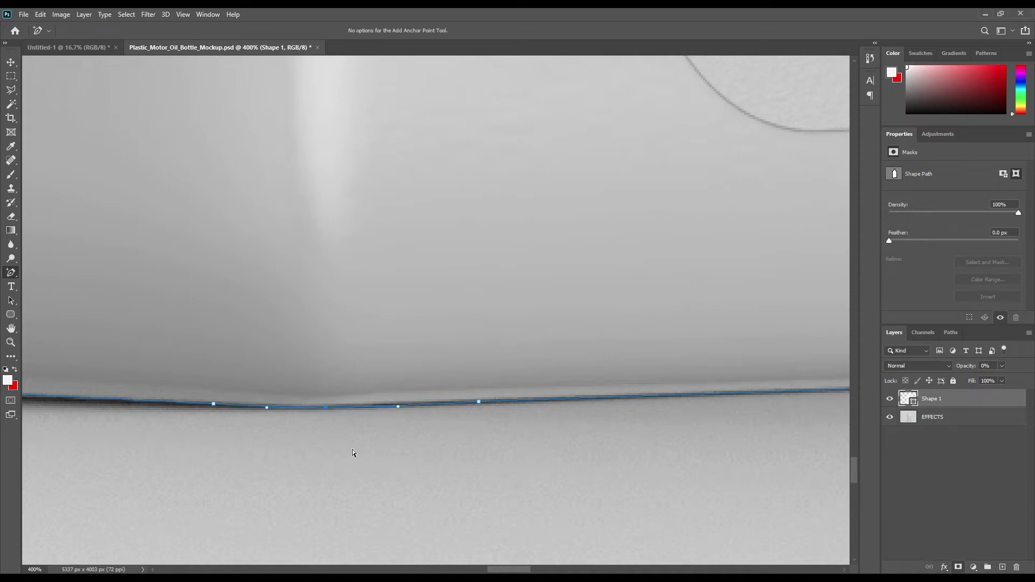
pyautogui.click(480, 402)
pyautogui.moveTo(280, 353); pyautogui.dragTo(739, 390)
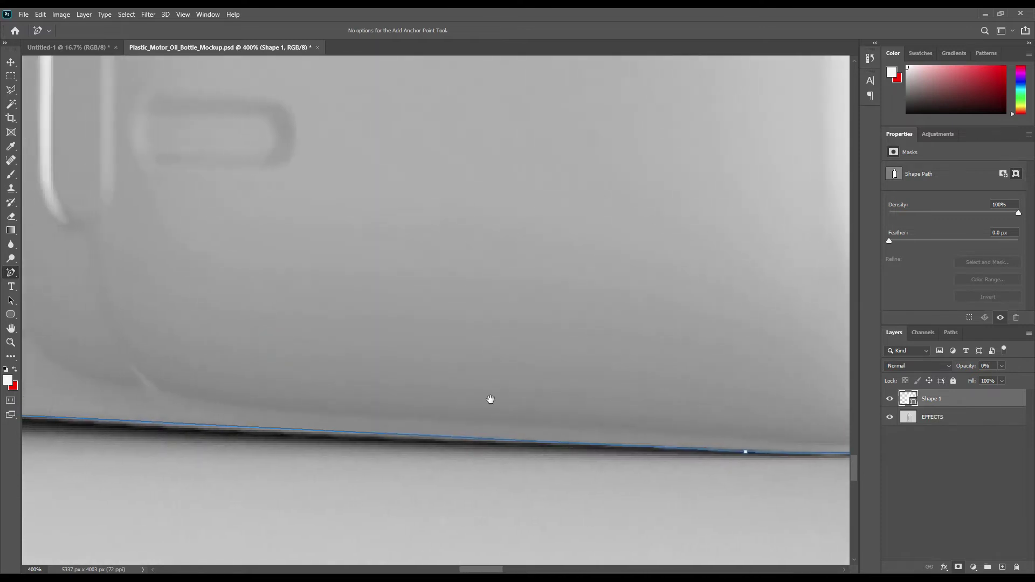
pyautogui.moveTo(488, 400); pyautogui.dragTo(717, 404)
pyautogui.click(431, 433)
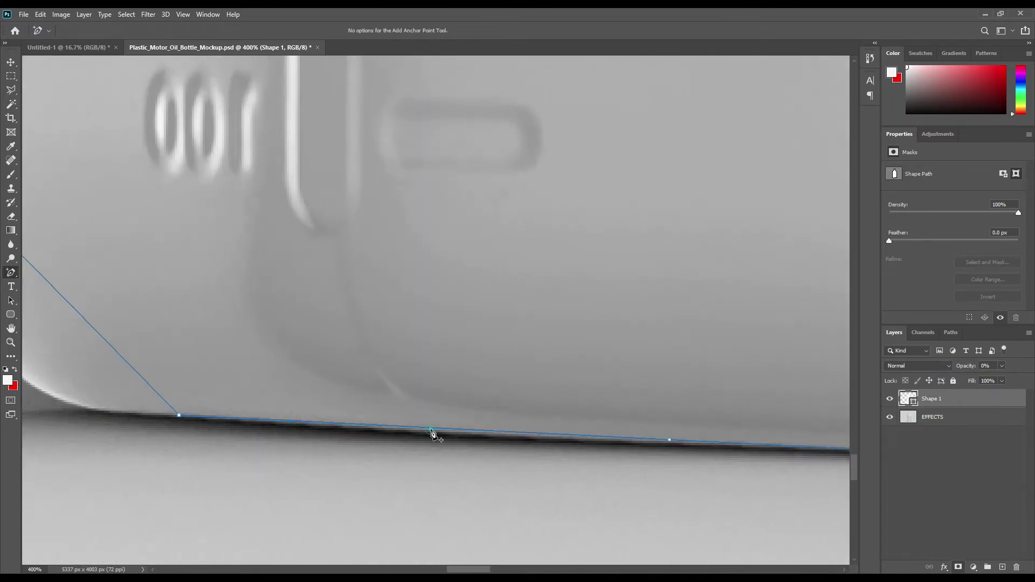
pyautogui.moveTo(358, 363); pyautogui.dragTo(838, 441)
# Step: Bend the path around the lower-left corner and add anchors fitting it up the left side
pyautogui.moveTo(557, 403); pyautogui.dragTo(474, 442)
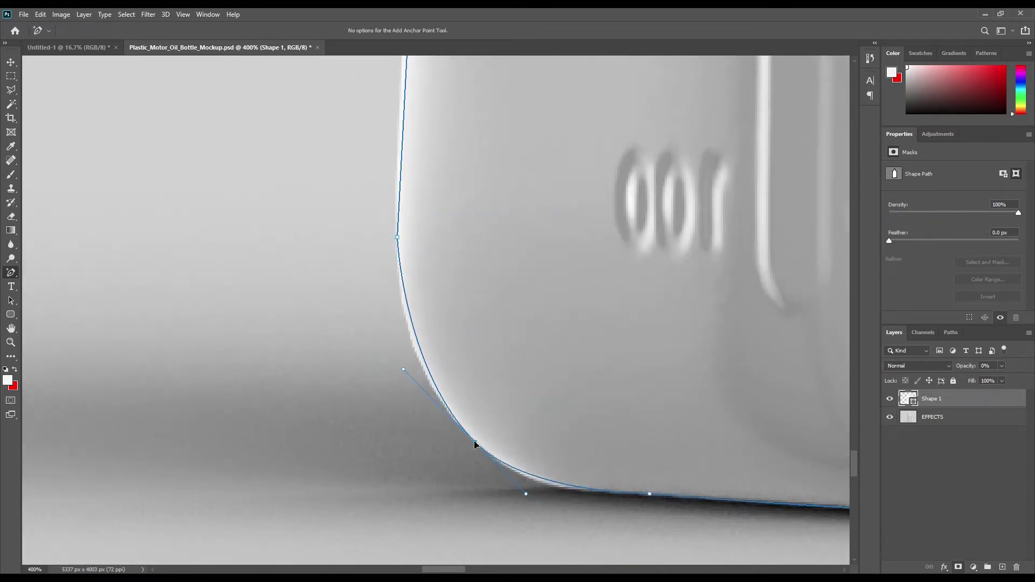
pyautogui.moveTo(542, 483); pyautogui.dragTo(568, 495)
pyautogui.moveTo(418, 357); pyautogui.dragTo(442, 417)
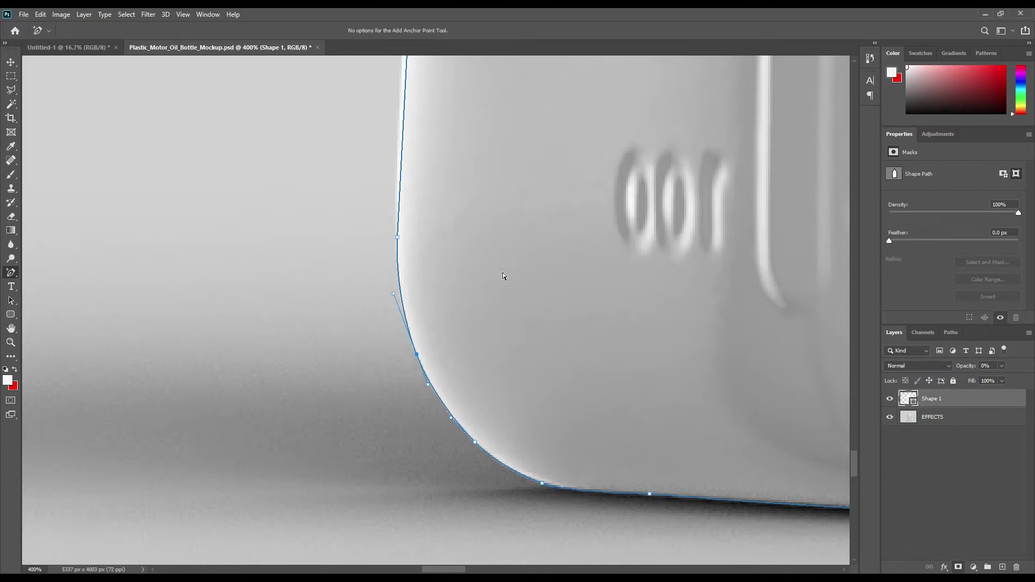
pyautogui.moveTo(562, 224); pyautogui.dragTo(658, 549)
pyautogui.click(511, 473)
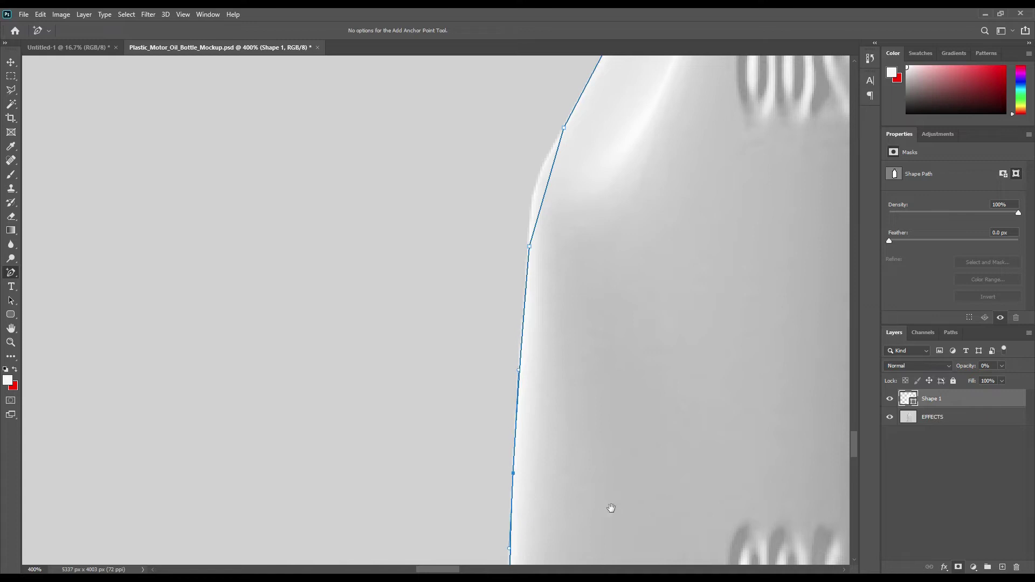
# Step: Select anchors on the left edge and add two anchors on the sloping shoulder by the 200 marking
pyautogui.moveTo(620, 451); pyautogui.dragTo(615, 291)
pyautogui.click(502, 453)
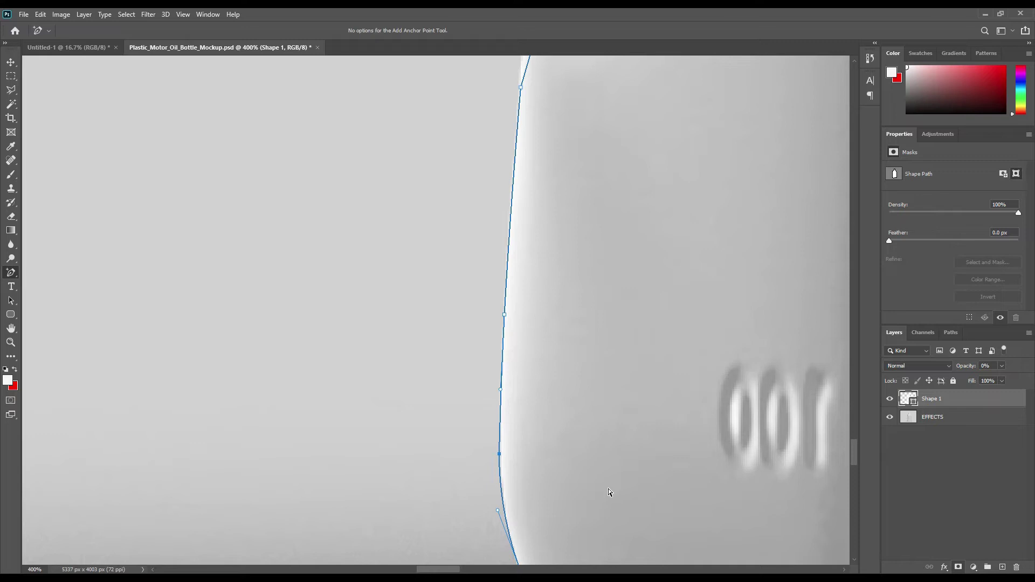
pyautogui.moveTo(650, 136); pyautogui.dragTo(436, 390)
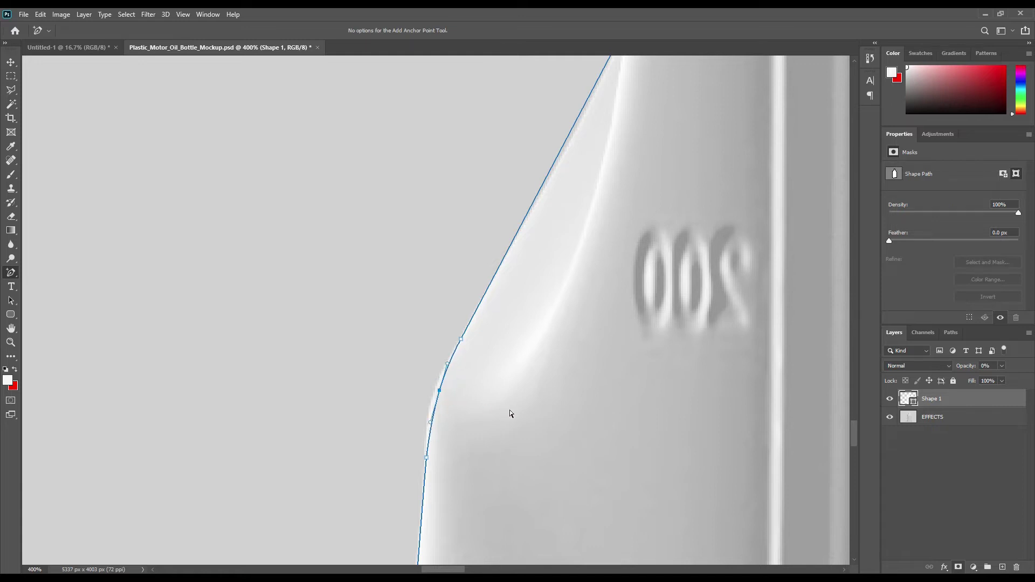
pyautogui.click(461, 337)
pyautogui.click(558, 165)
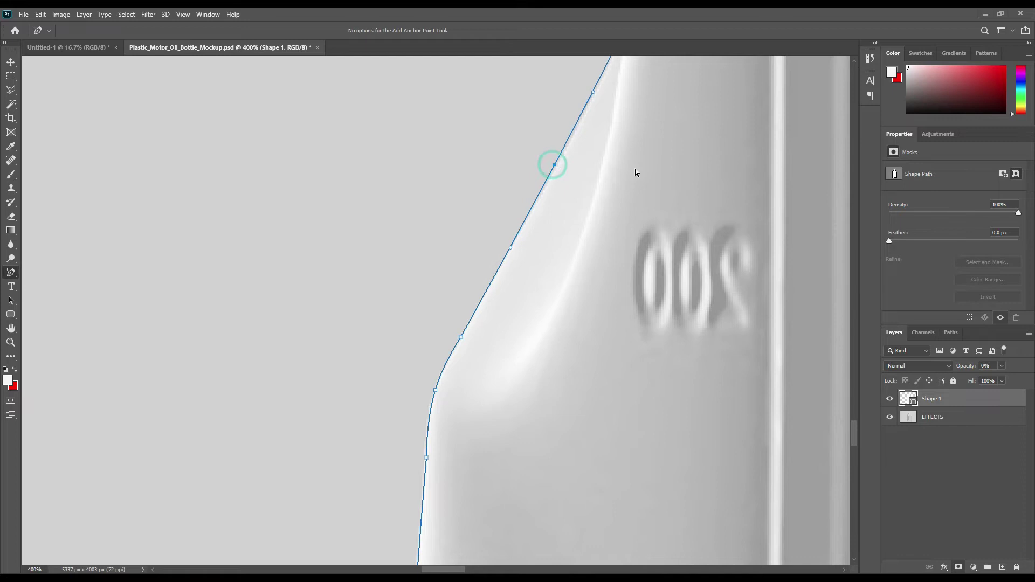
pyautogui.click(517, 235)
pyautogui.moveTo(682, 121); pyautogui.dragTo(546, 509)
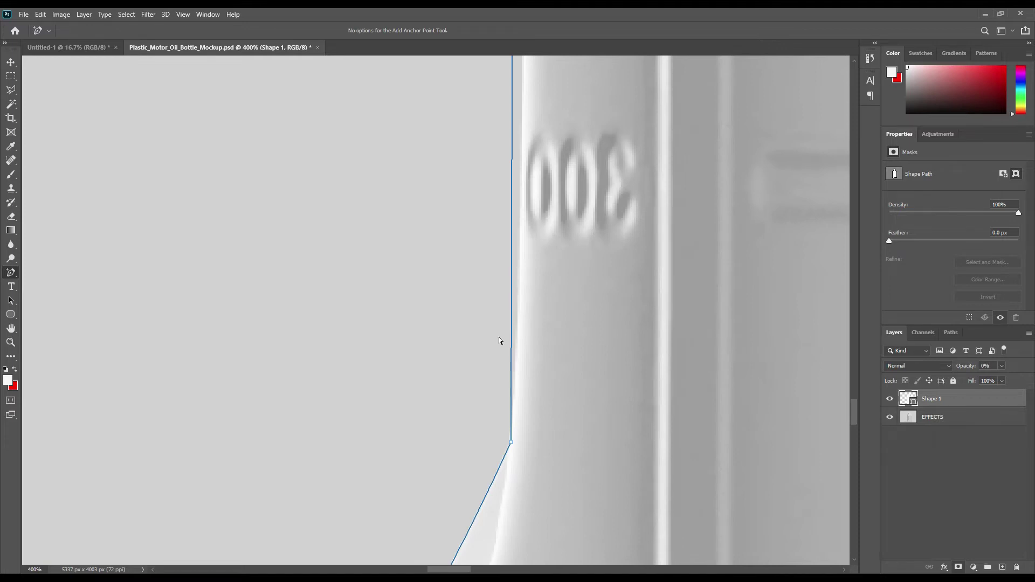
# Step: Add anchors along the vertical left edge, nudging each right onto the bottle edge
pyautogui.moveTo(511, 442); pyautogui.dragTo(509, 442)
pyautogui.click(508, 340)
pyautogui.press('Right')
pyautogui.press('Right')
pyautogui.press('Right')
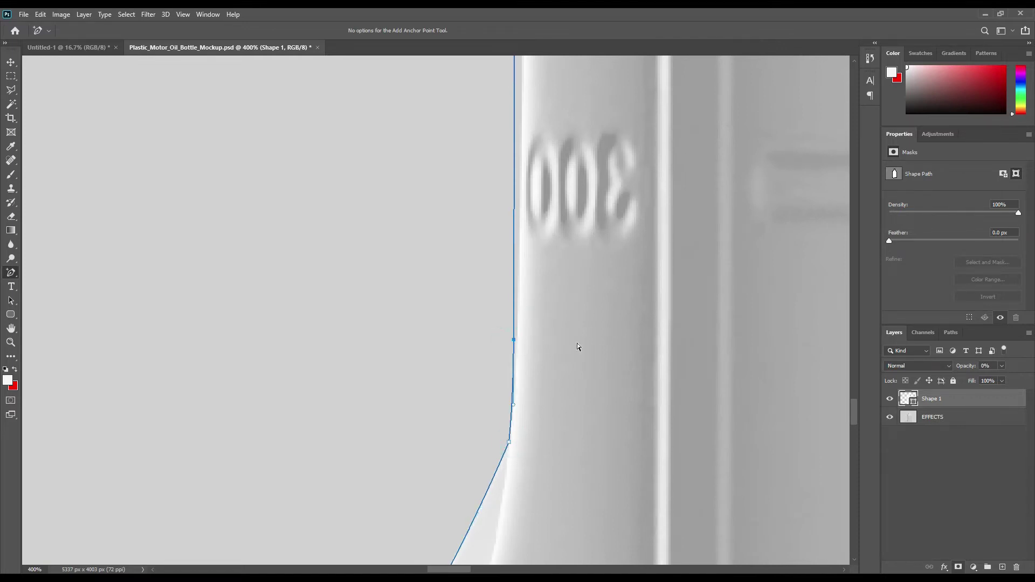
pyautogui.scroll(4, 649, 214)
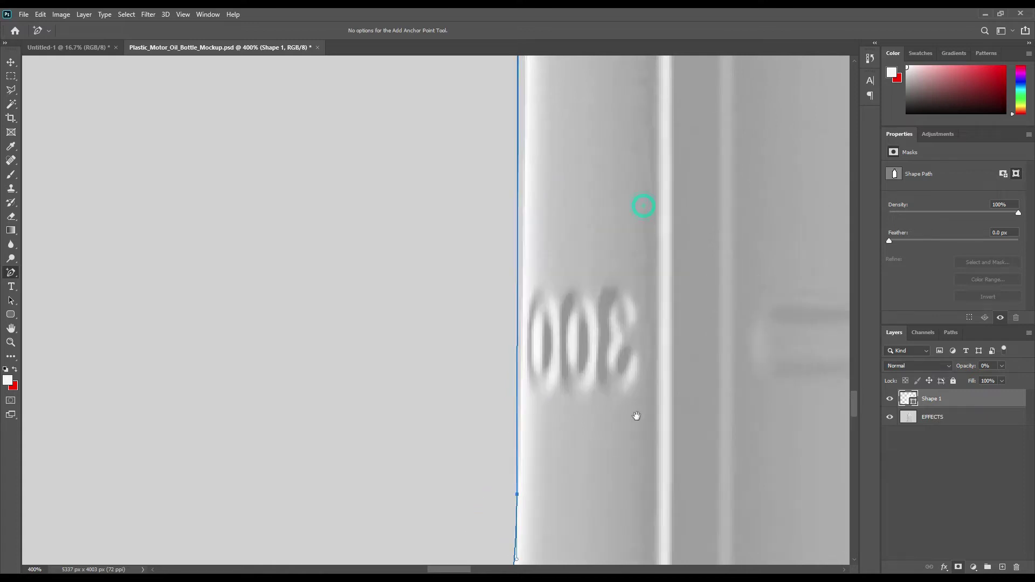
pyautogui.click(511, 436)
pyautogui.press('Right')
pyautogui.press('Right')
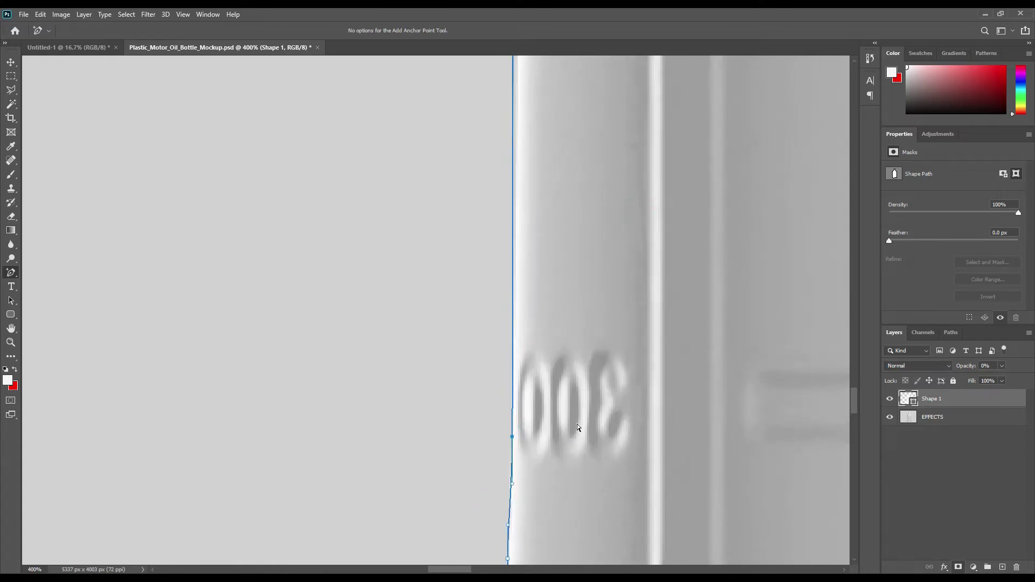
pyautogui.scroll(-5, 595, 219)
pyautogui.click(532, 345)
pyautogui.press('Right')
pyautogui.press('Right')
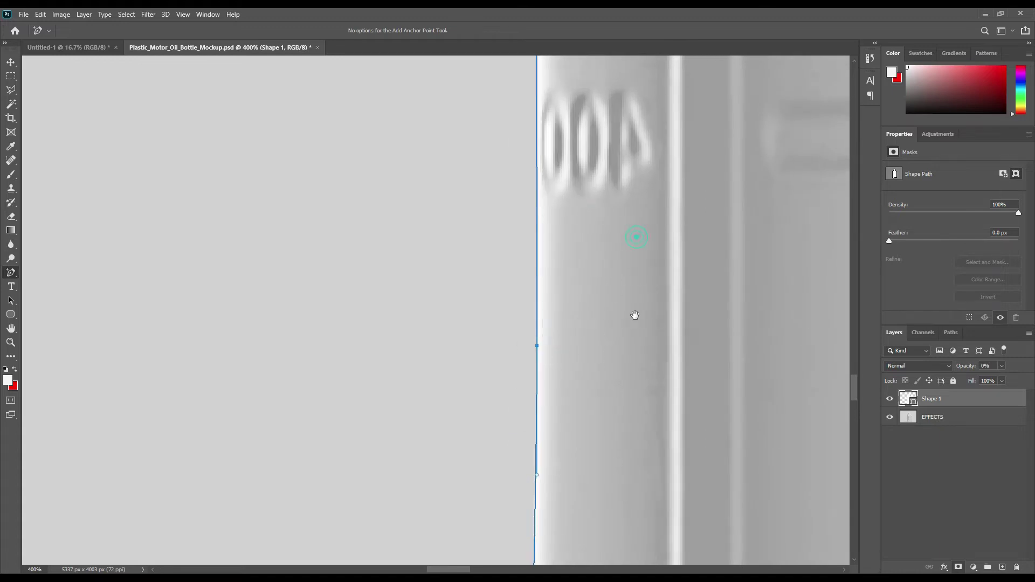
# Step: Add and adjust anchors so the path follows the diagonal edge past the 600 and 800 markings
pyautogui.moveTo(635, 315); pyautogui.dragTo(618, 398)
pyautogui.scroll(-3, 593, 259)
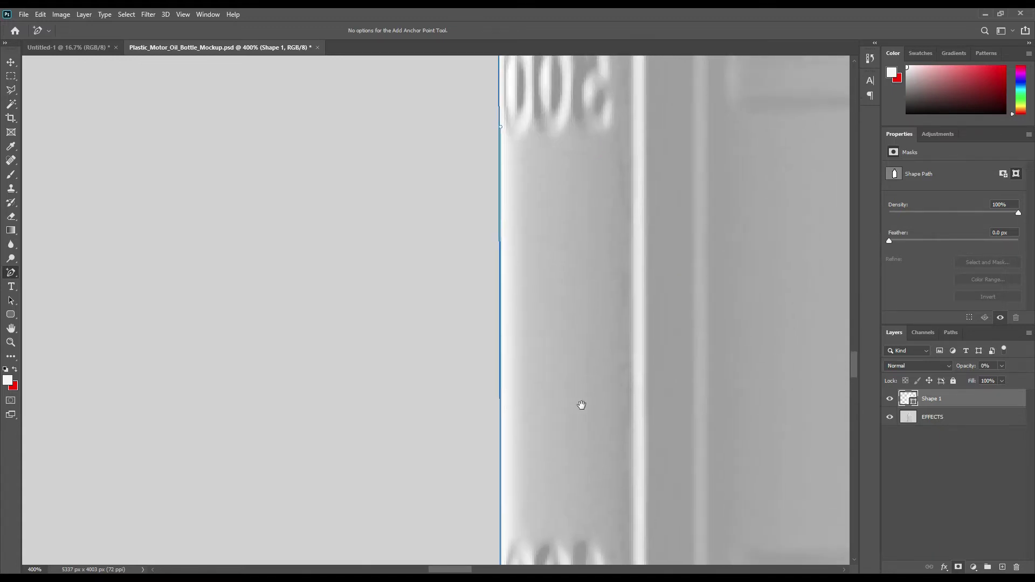
pyautogui.moveTo(580, 238); pyautogui.dragTo(575, 371)
pyautogui.scroll(8, 575, 371)
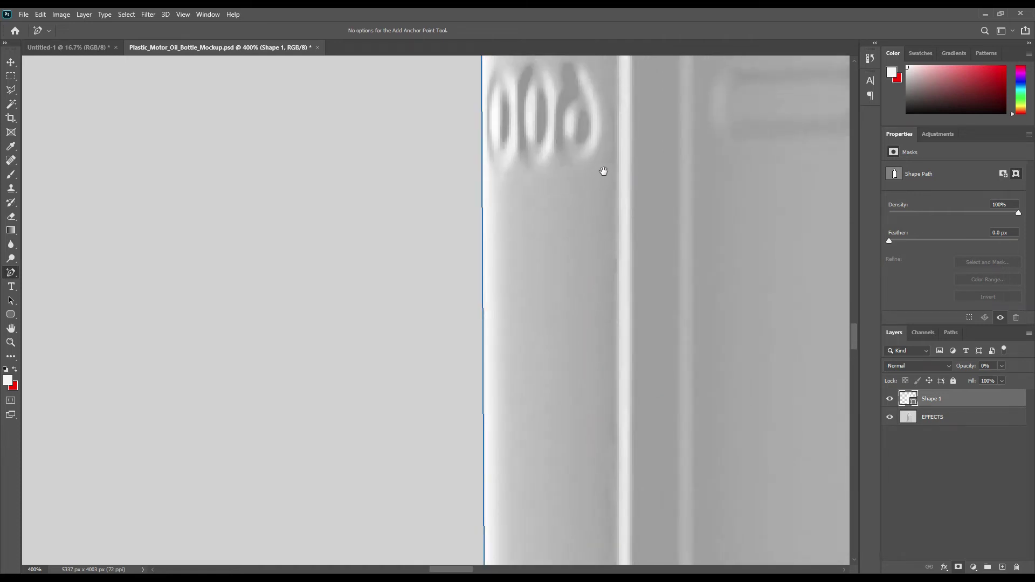
pyautogui.moveTo(580, 160); pyautogui.dragTo(580, 408)
pyautogui.scroll(10, 579, 409)
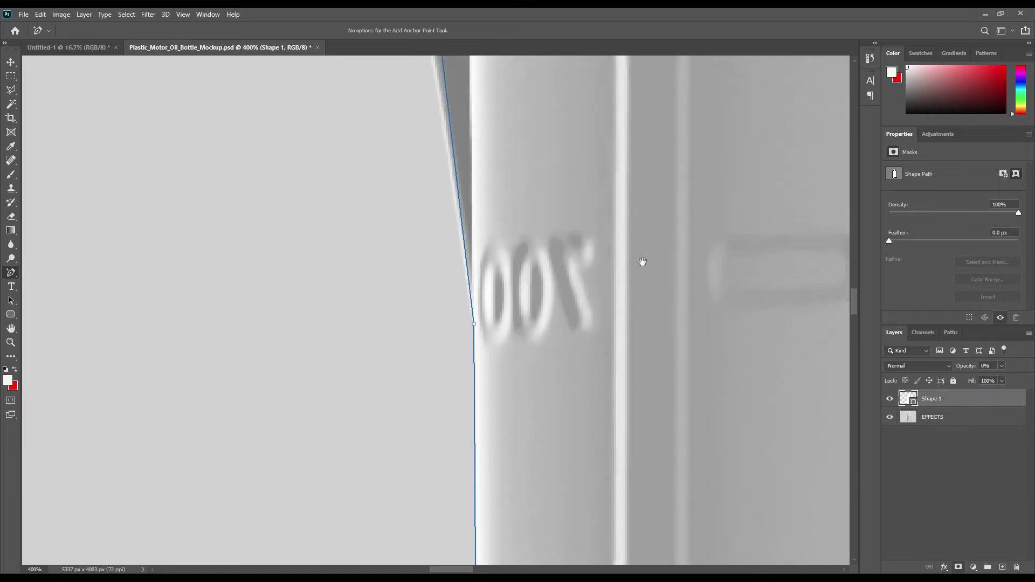
pyautogui.click(460, 401)
pyautogui.moveTo(437, 211); pyautogui.dragTo(431, 204)
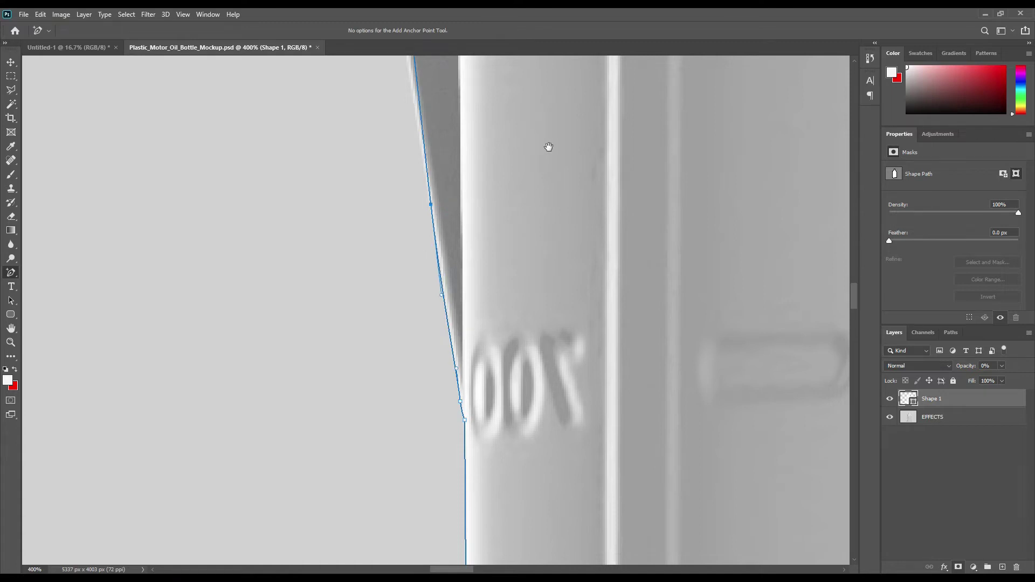
pyautogui.moveTo(548, 147); pyautogui.dragTo(555, 487)
pyautogui.click(400, 212)
pyautogui.moveTo(400, 212); pyautogui.dragTo(388, 212)
pyautogui.press('Left')
pyautogui.press('Up')
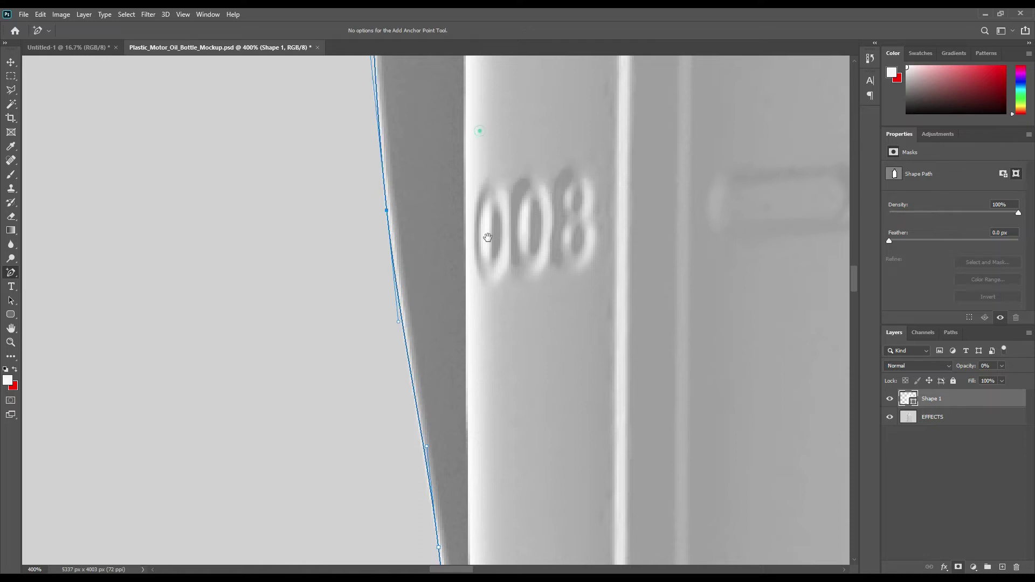
# Step: Add an anchor on the curving upper edge, then fit the whole outlined bottle in the window
pyautogui.moveTo(488, 237); pyautogui.dragTo(496, 478)
pyautogui.moveTo(498, 330); pyautogui.dragTo(496, 491)
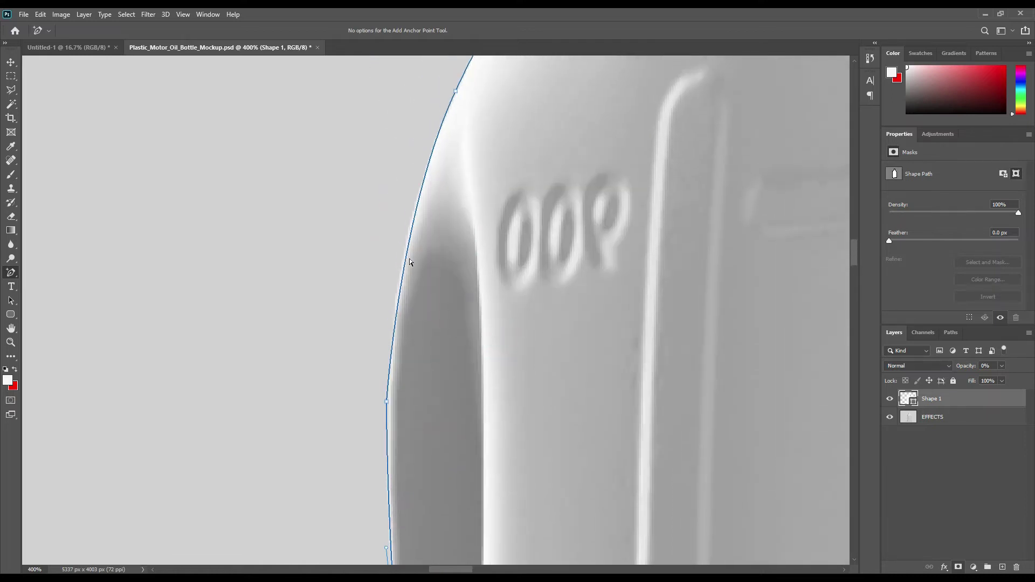
pyautogui.click(408, 242)
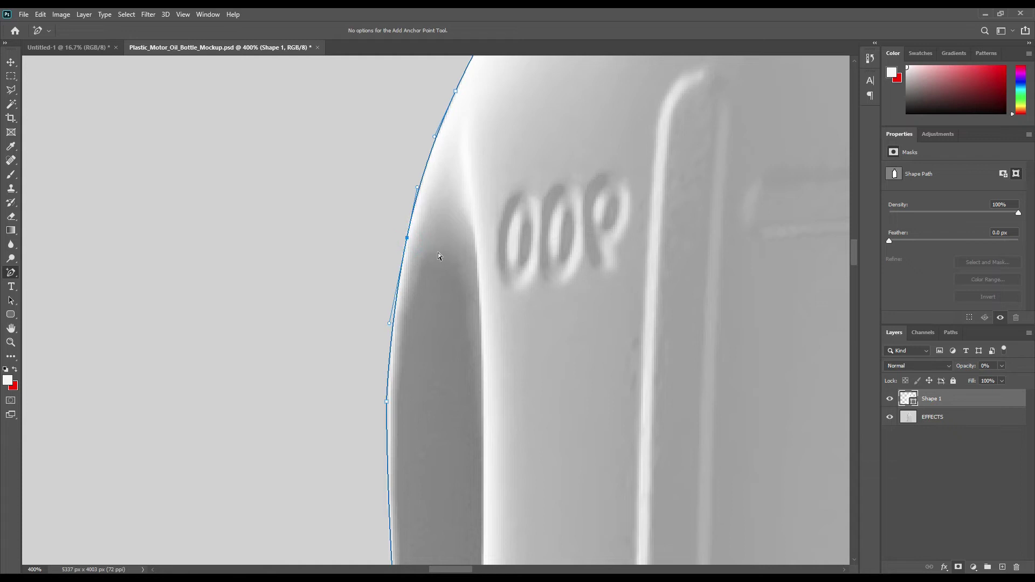
pyautogui.moveTo(564, 183); pyautogui.dragTo(532, 439)
pyautogui.moveTo(700, 307); pyautogui.dragTo(483, 492)
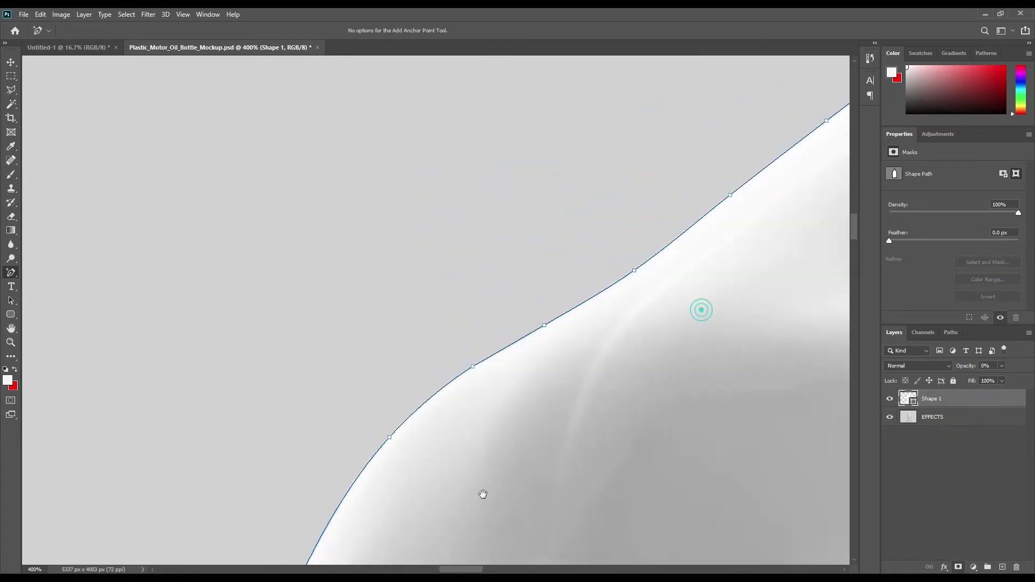
pyautogui.moveTo(703, 346); pyautogui.dragTo(518, 557)
pyautogui.moveTo(597, 427); pyautogui.dragTo(480, 510)
pyautogui.moveTo(548, 446); pyautogui.dragTo(299, 547)
pyautogui.hotkey('ctrl', '0')
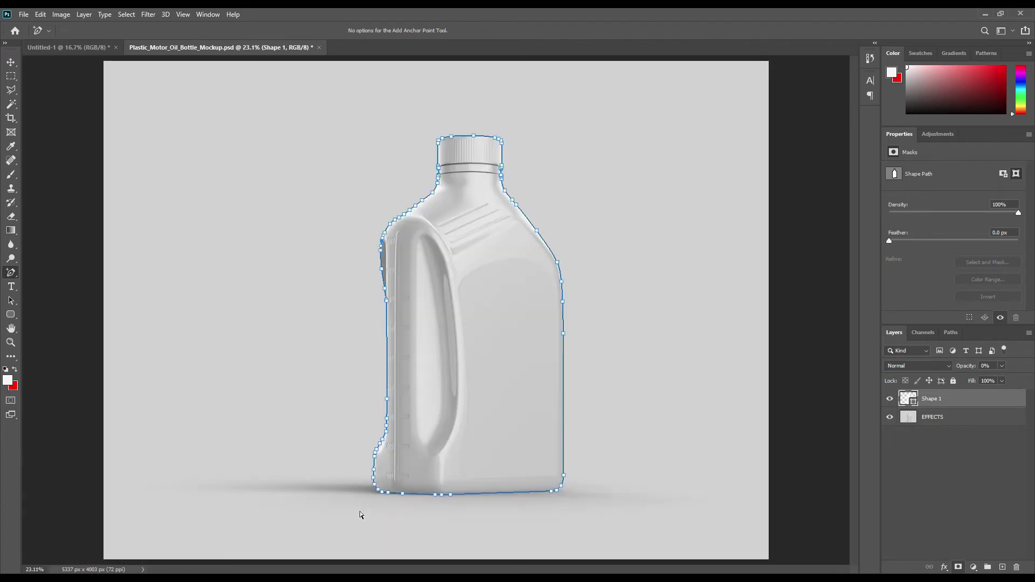
# Step: Select the EFFECTS layer and zoom in on the bottle cap
pyautogui.click(932, 416)
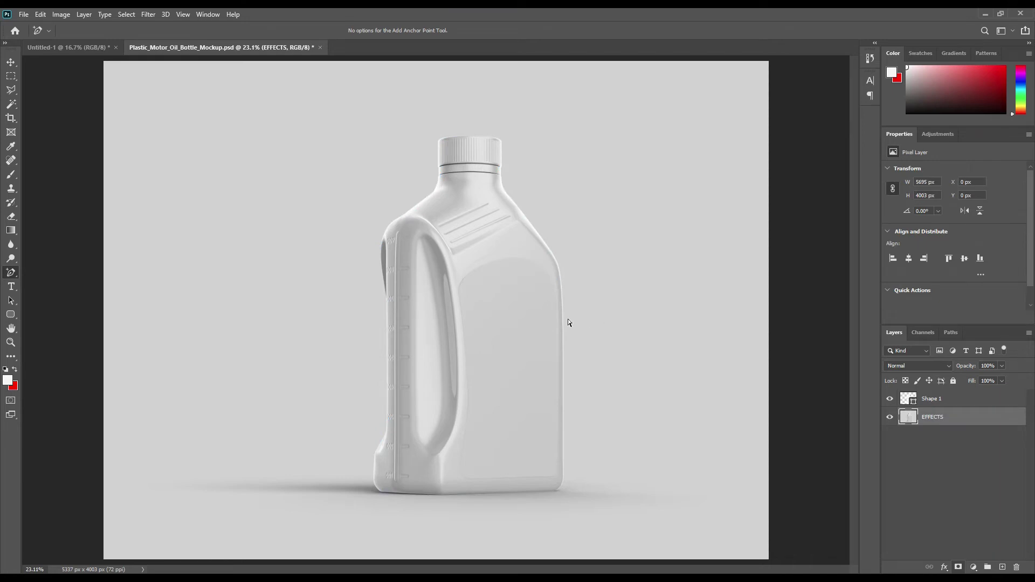
pyautogui.scroll(4, 526, 278)
pyautogui.scroll(4, 525, 277)
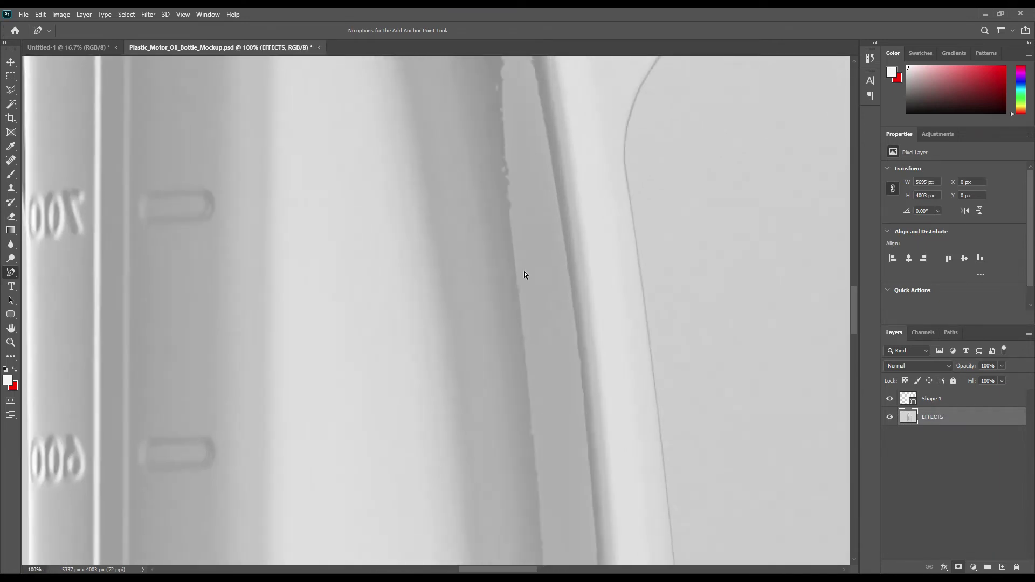
pyautogui.moveTo(514, 426); pyautogui.dragTo(416, 473)
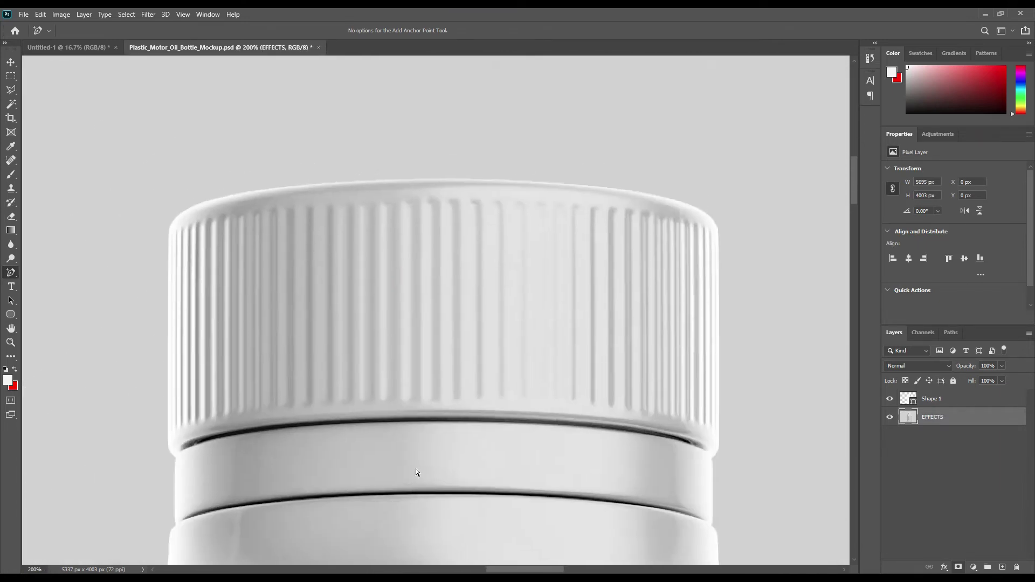
# Step: With the Pen Tool, start Shape 2 along the cap's bottom edge and up its right side
pyautogui.rightClick(11, 273)
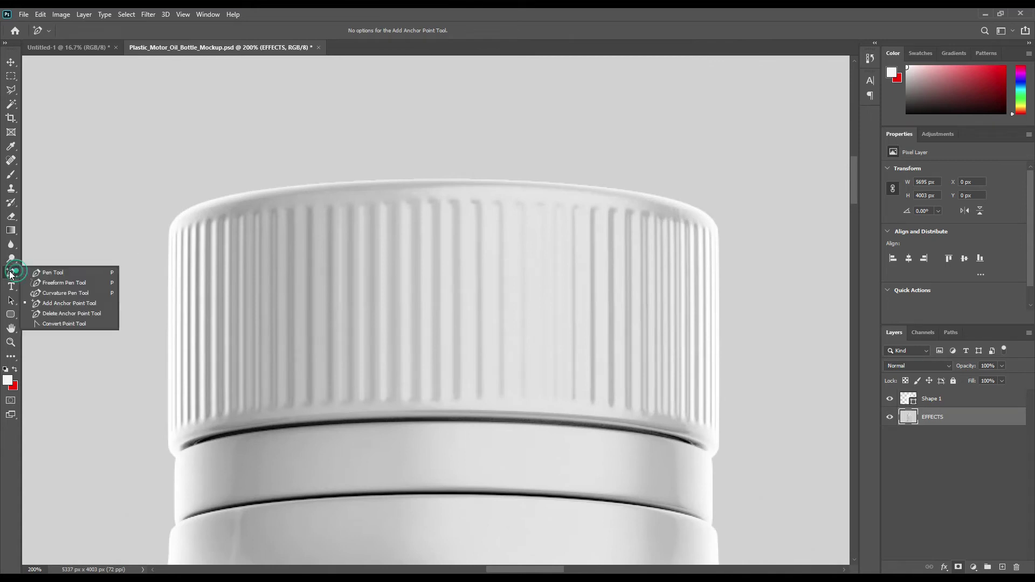
pyautogui.click(59, 277)
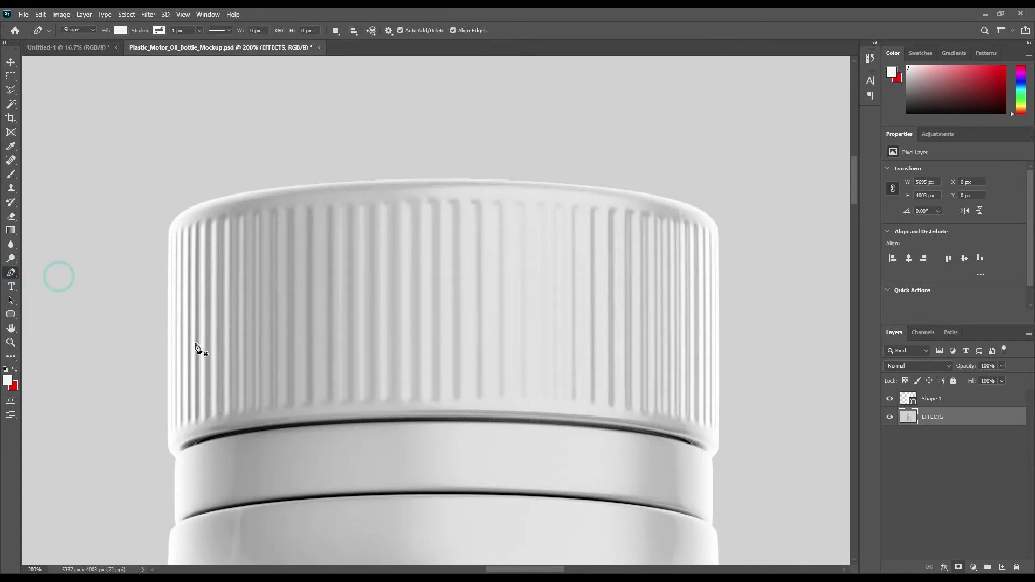
pyautogui.click(177, 456)
pyautogui.click(215, 441)
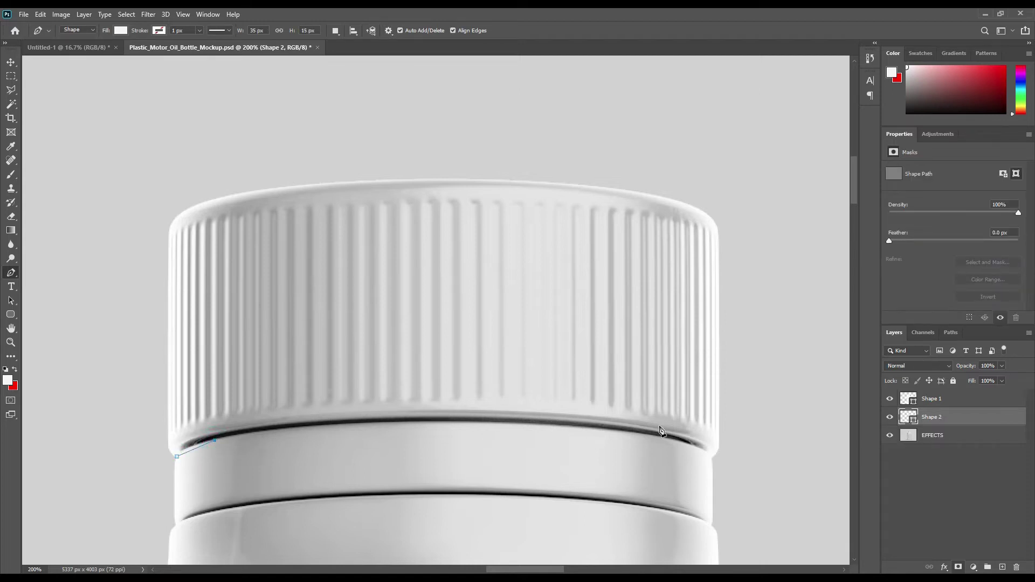
pyautogui.click(696, 447)
pyautogui.click(712, 459)
pyautogui.click(733, 461)
pyautogui.click(751, 441)
pyautogui.click(759, 332)
# Step: Trace the outline across the cap's top and down its left side, closing it at the start point
pyautogui.click(734, 209)
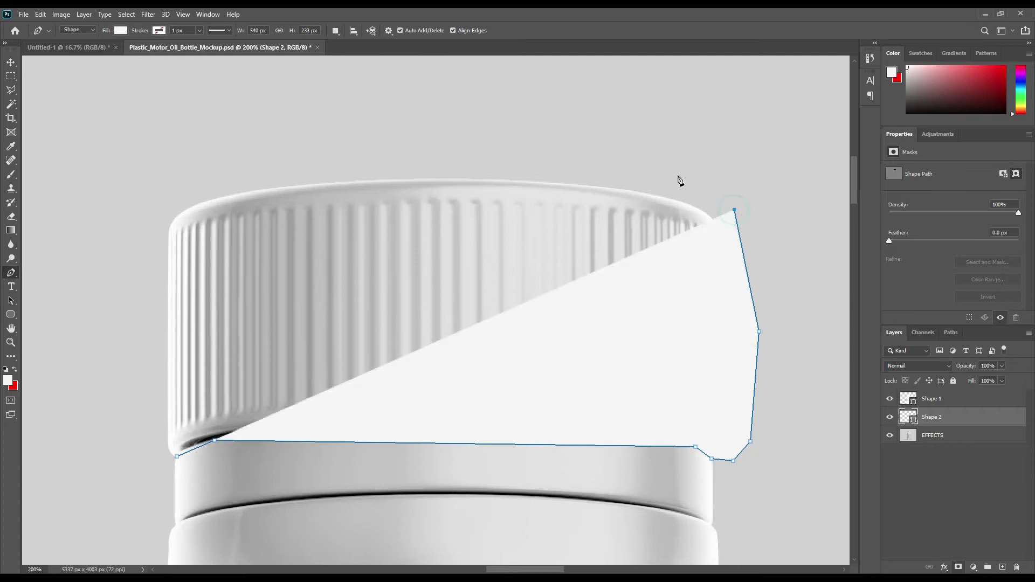
pyautogui.click(678, 175)
pyautogui.click(540, 151)
pyautogui.click(301, 159)
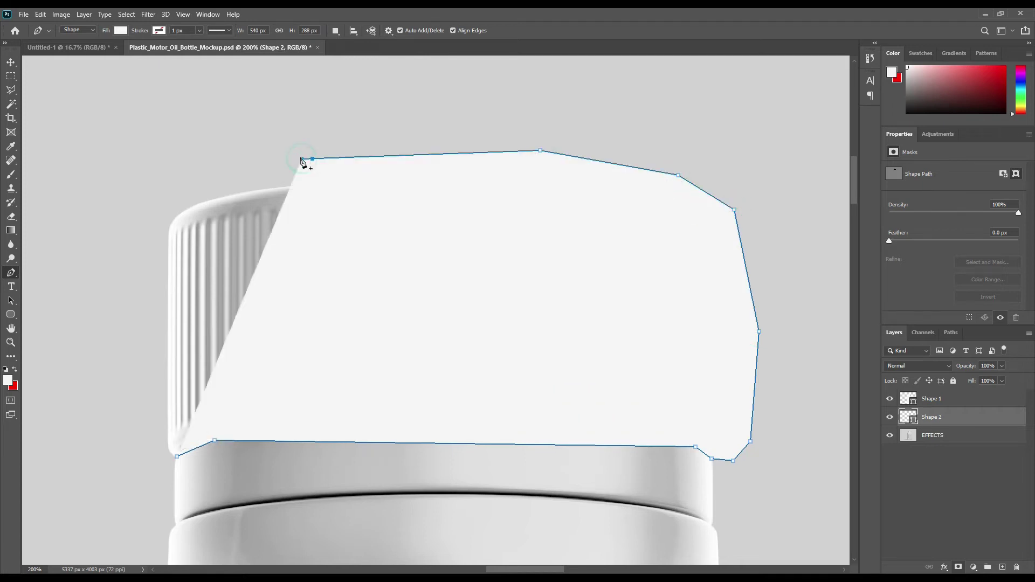
pyautogui.click(193, 185)
pyautogui.click(156, 212)
pyautogui.click(135, 269)
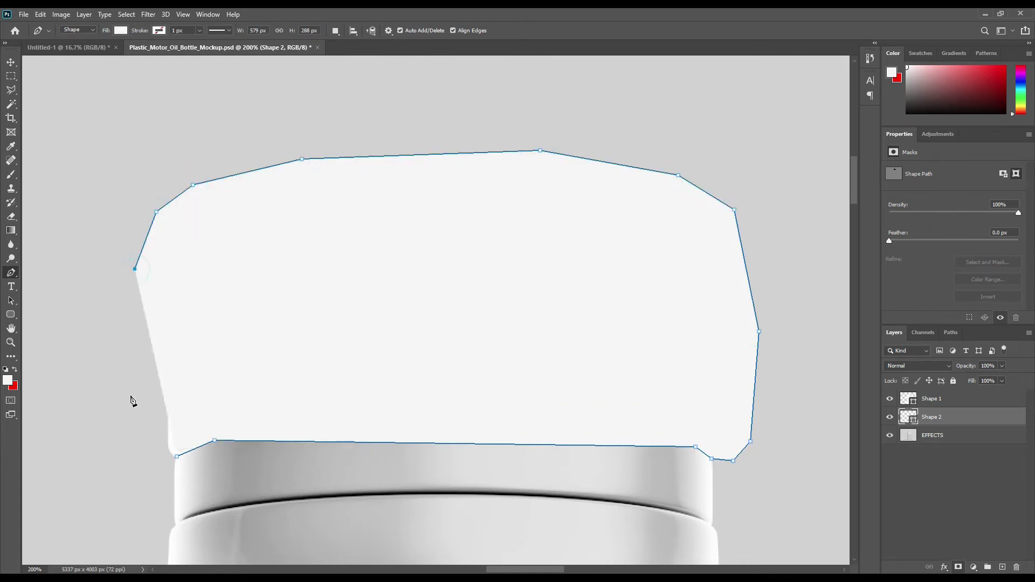
pyautogui.click(131, 396)
pyautogui.click(143, 464)
pyautogui.click(178, 458)
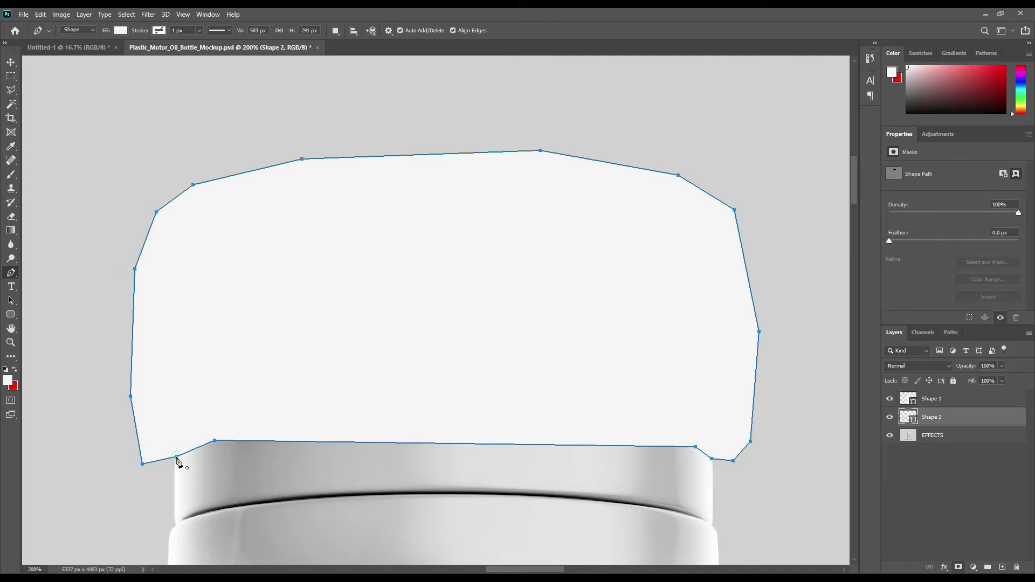
# Step: Set the cap shape to 0% opacity and curve the middle of its bottom edge onto the rim
pyautogui.press('0')
pyautogui.press('0')
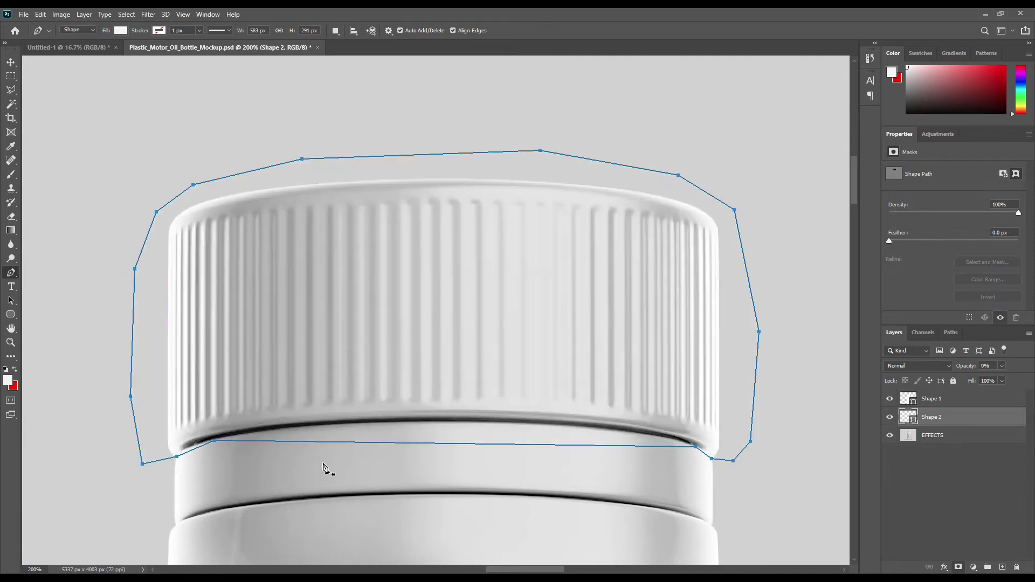
pyautogui.rightClick(13, 274)
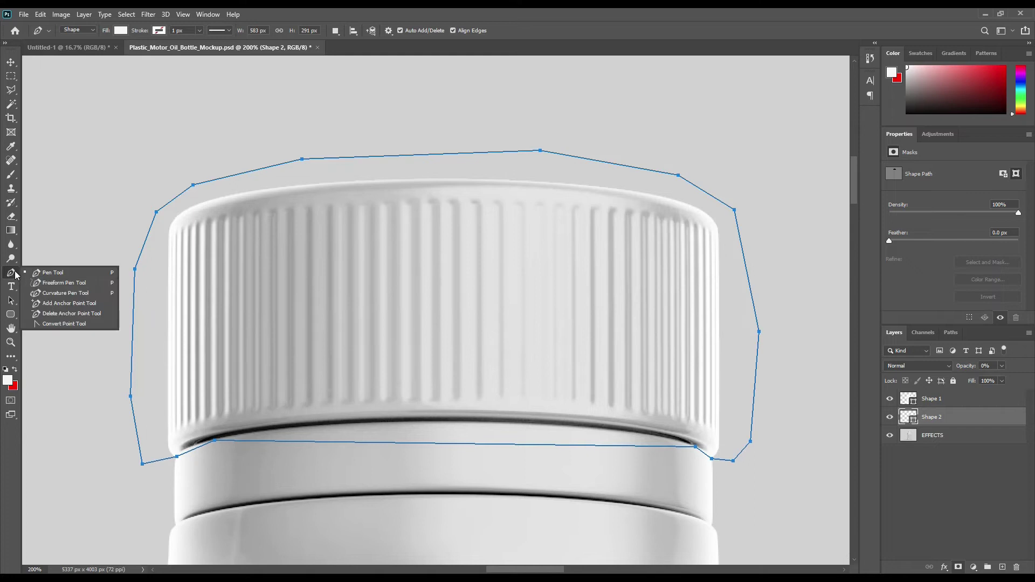
pyautogui.click(53, 304)
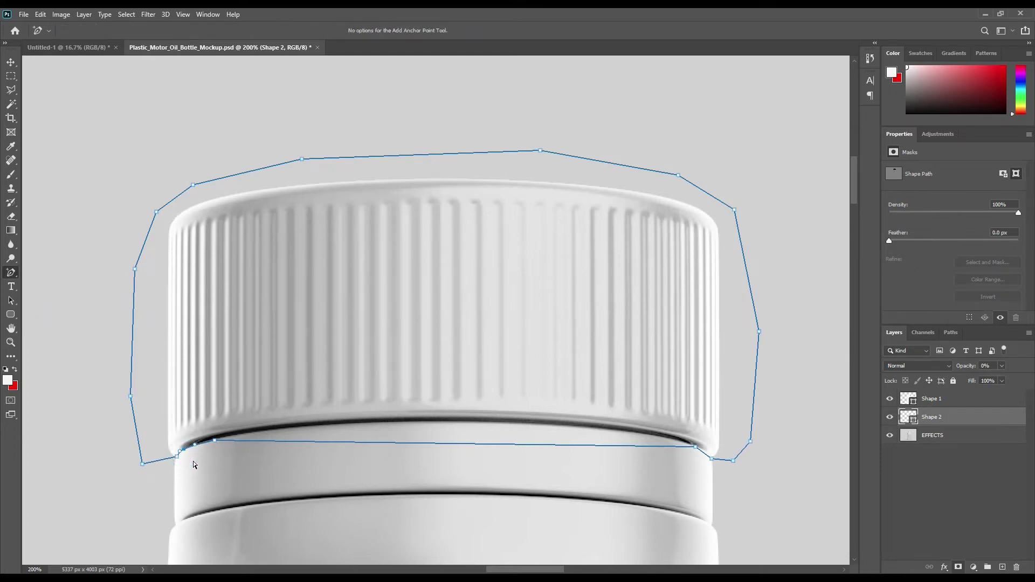
pyautogui.click(465, 442)
pyautogui.moveTo(414, 486); pyautogui.dragTo(422, 474)
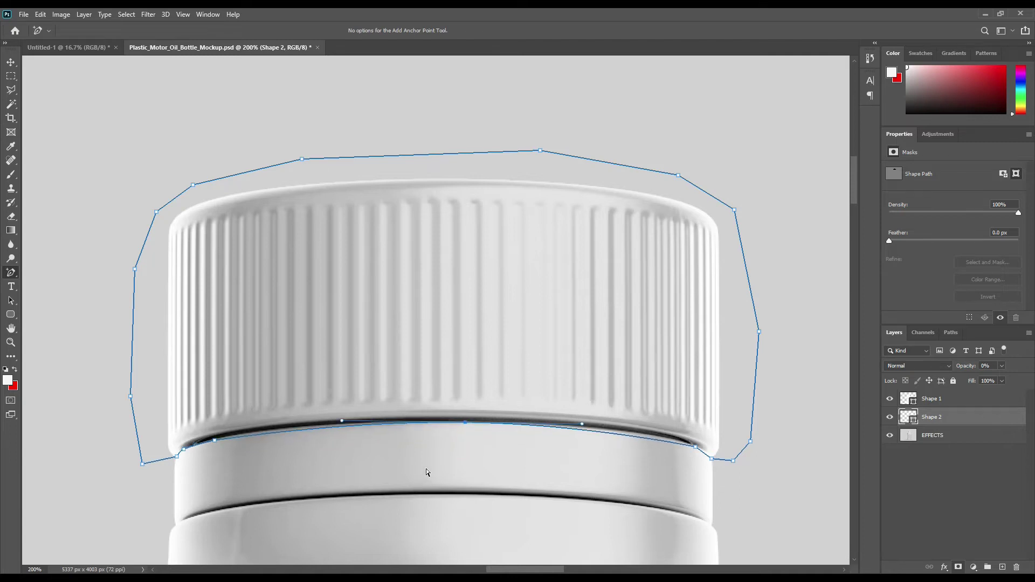
# Step: Bend the left and right parts of the bottom edge along the rim, then fit the bottle on screen
pyautogui.click(274, 432)
pyautogui.moveTo(285, 468); pyautogui.dragTo(299, 470)
pyautogui.moveTo(656, 441); pyautogui.dragTo(635, 479)
pyautogui.click(702, 450)
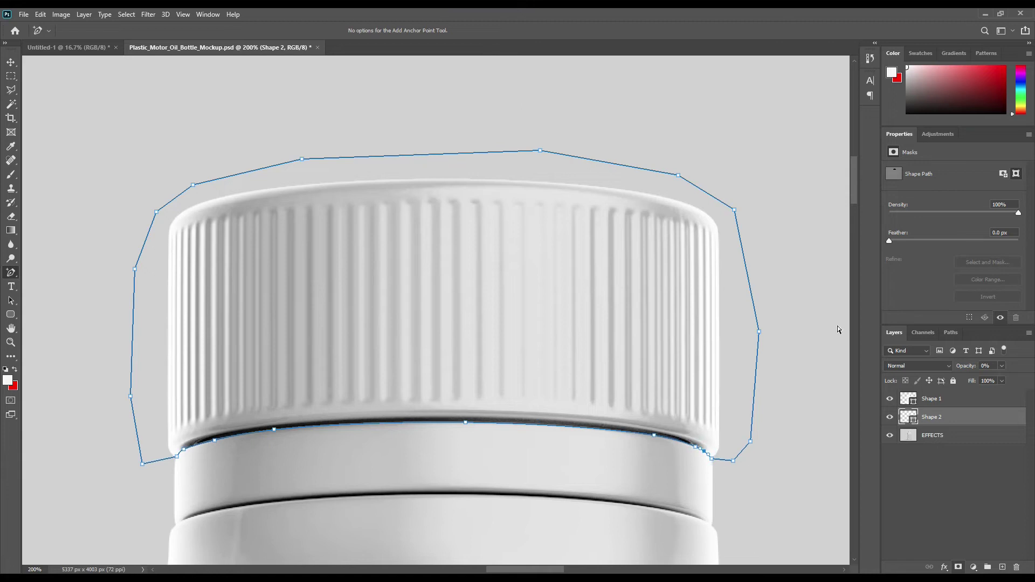
pyautogui.moveTo(686, 513); pyautogui.dragTo(656, 407)
pyautogui.hotkey('ctrl', '0')
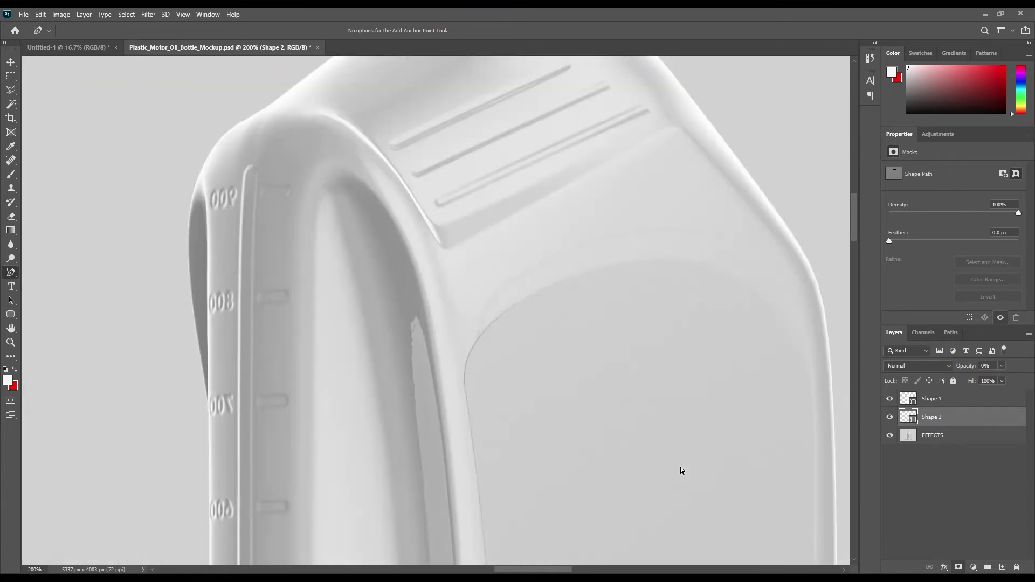
# Step: Select the EFFECTS layer and zoom to 100% on the bottle's label panel
pyautogui.click(955, 434)
pyautogui.hotkey('ctrl', '+')
pyautogui.hotkey('ctrl', '+')
pyautogui.hotkey('ctrl', '+')
pyautogui.hotkey('ctrl', '+')
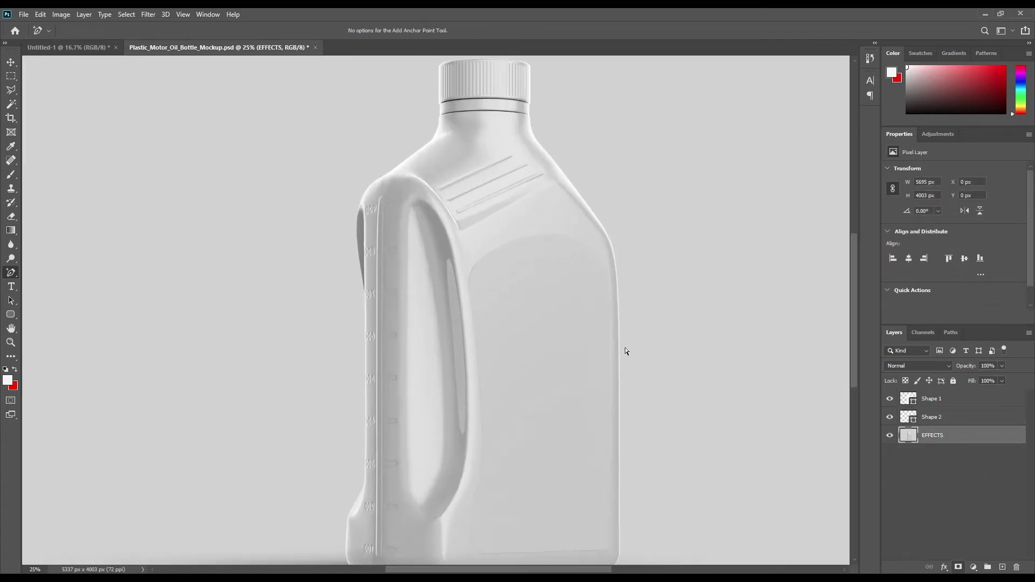
pyautogui.moveTo(716, 308); pyautogui.dragTo(491, 318)
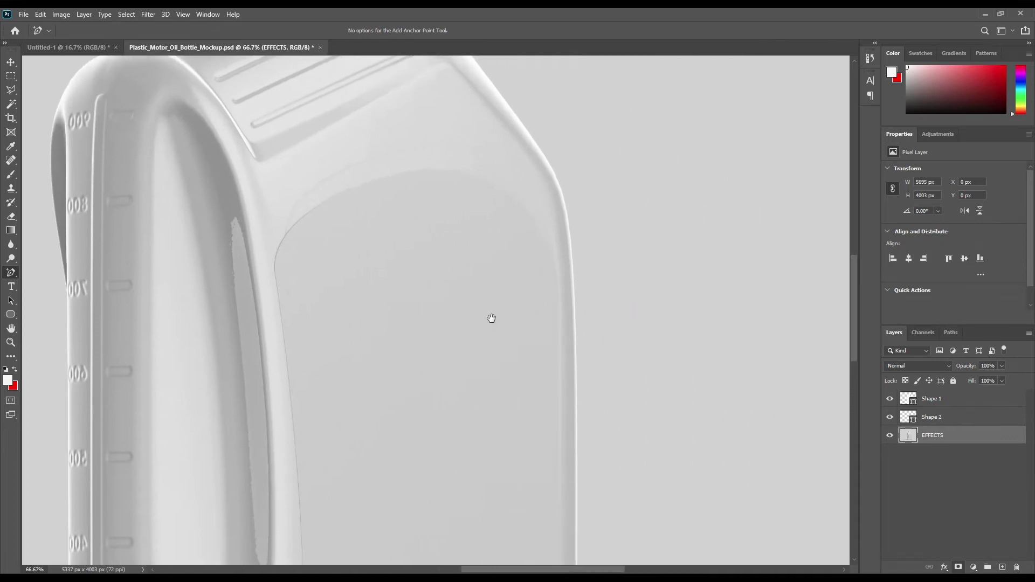
pyautogui.hotkey('ctrl', '+')
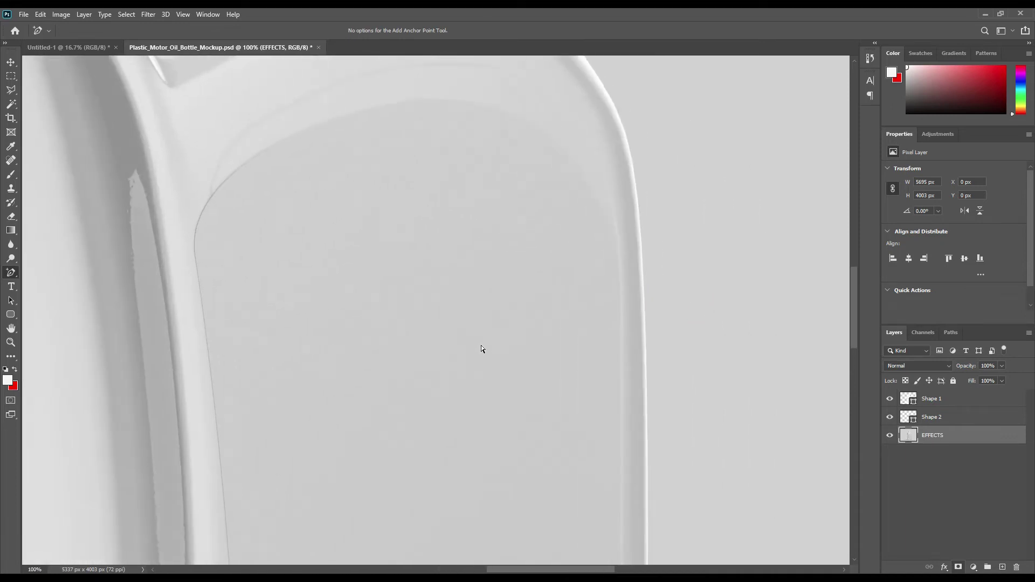
# Step: With the Pen Tool, start Shape 3 at the panel's left edge and trace its top and right side
pyautogui.rightClick(11, 273)
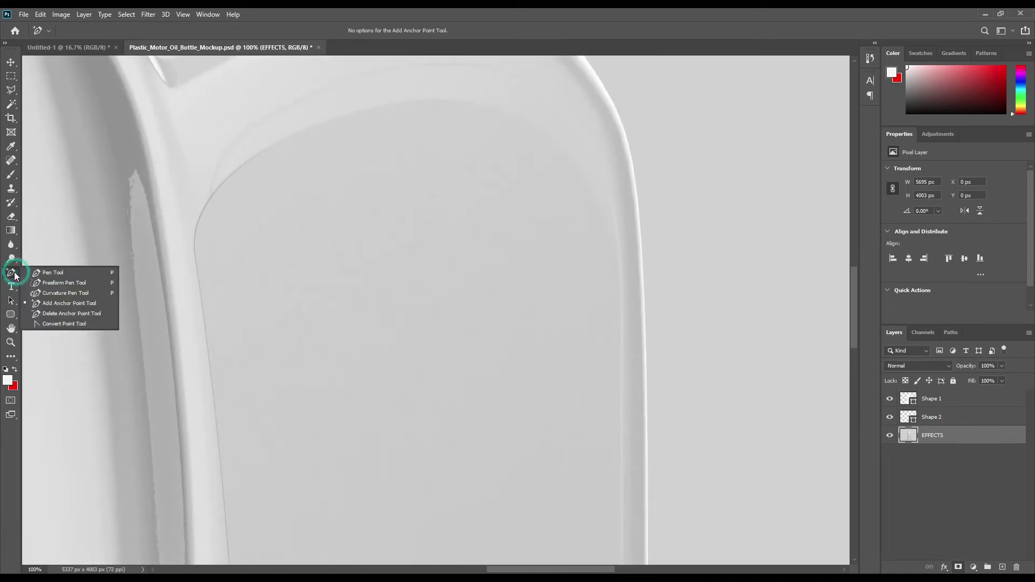
pyautogui.click(43, 271)
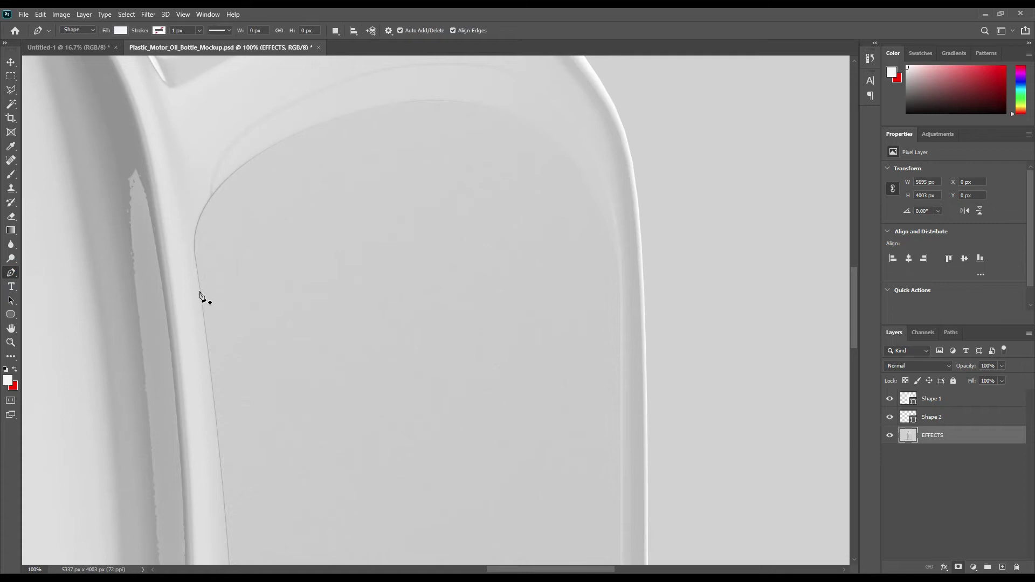
pyautogui.click(200, 289)
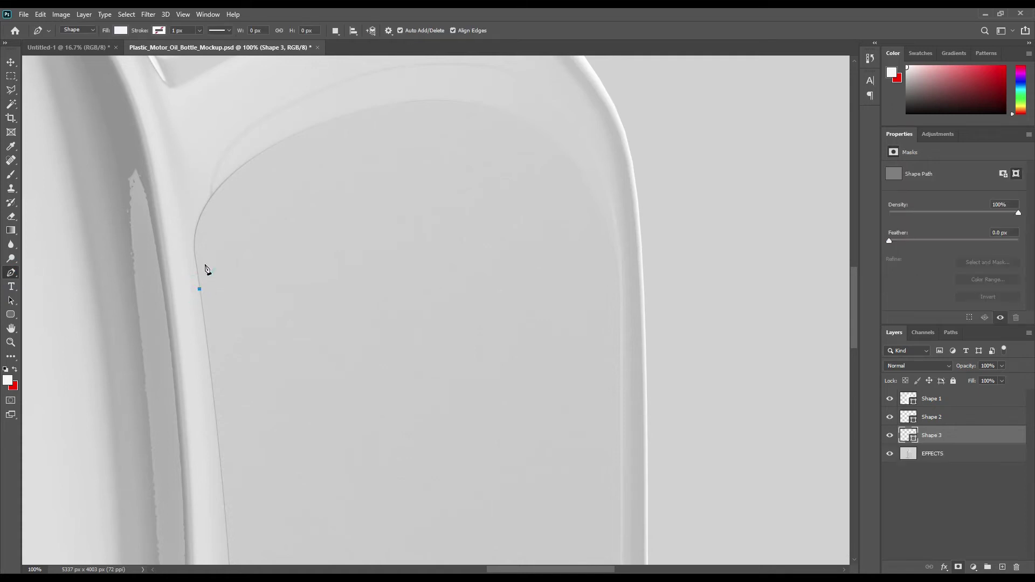
pyautogui.click(227, 179)
pyautogui.click(514, 114)
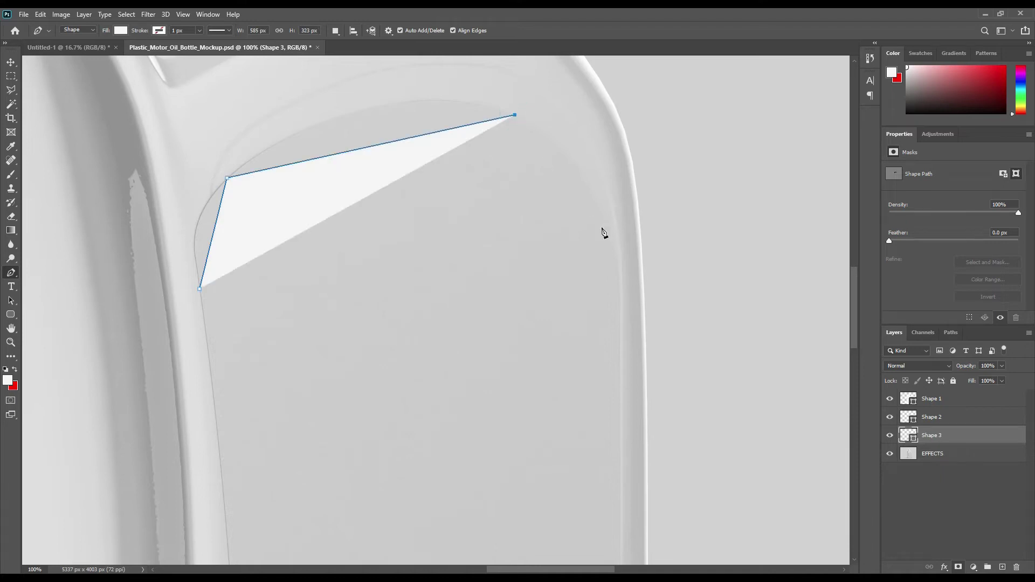
pyautogui.click(622, 316)
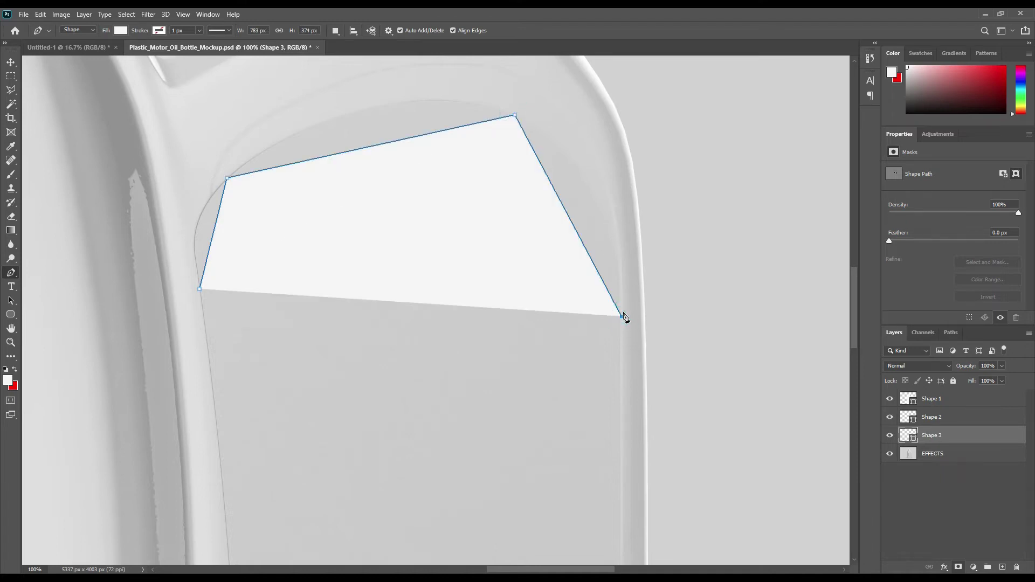
pyautogui.scroll(-10, 659, 324)
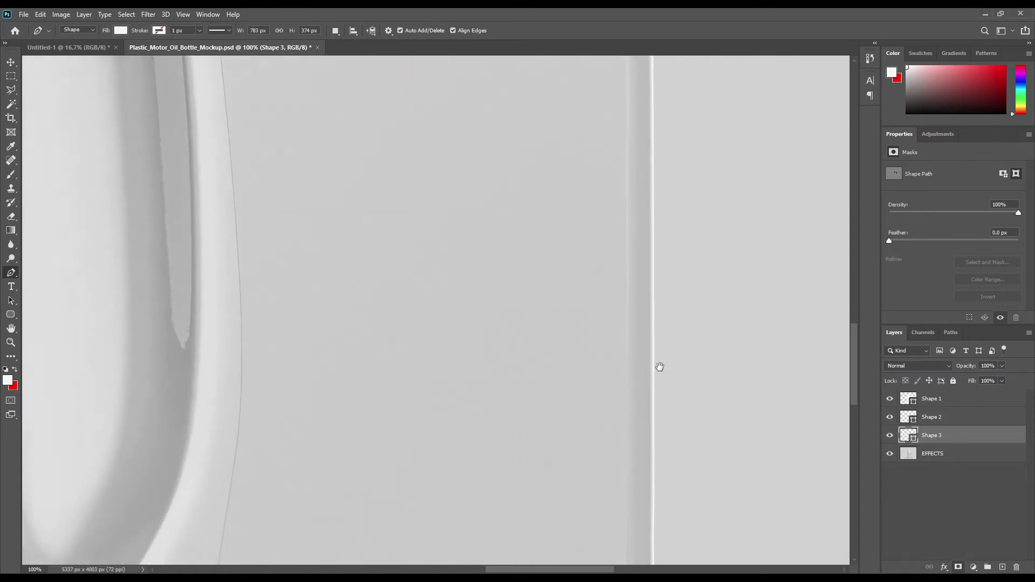
pyautogui.scroll(-3, 667, 220)
pyautogui.click(639, 286)
# Step: Trace the panel's bottom and lower-left curve, close the outline, and set it to 0% opacity
pyautogui.click(601, 334)
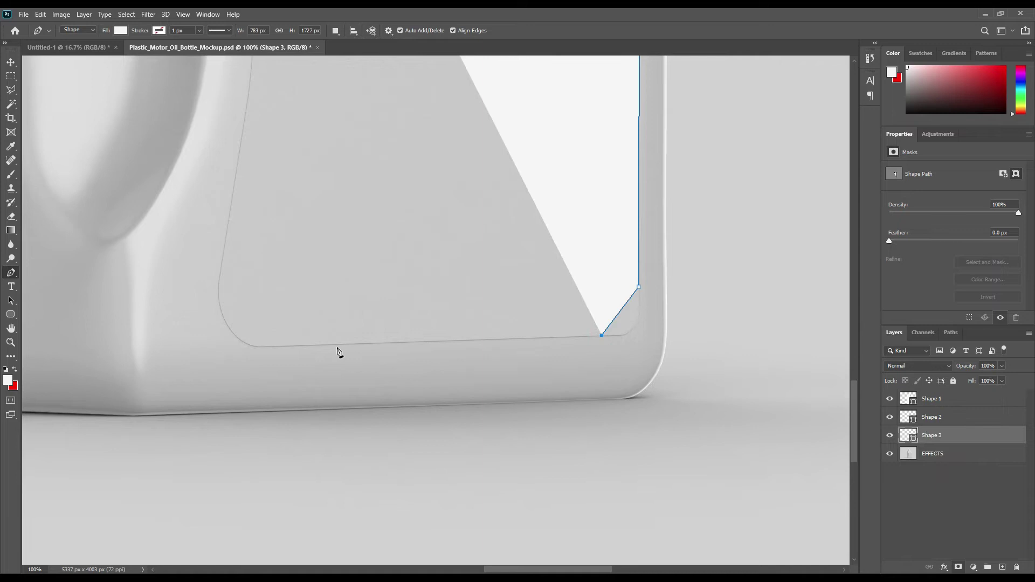
pyautogui.click(278, 346)
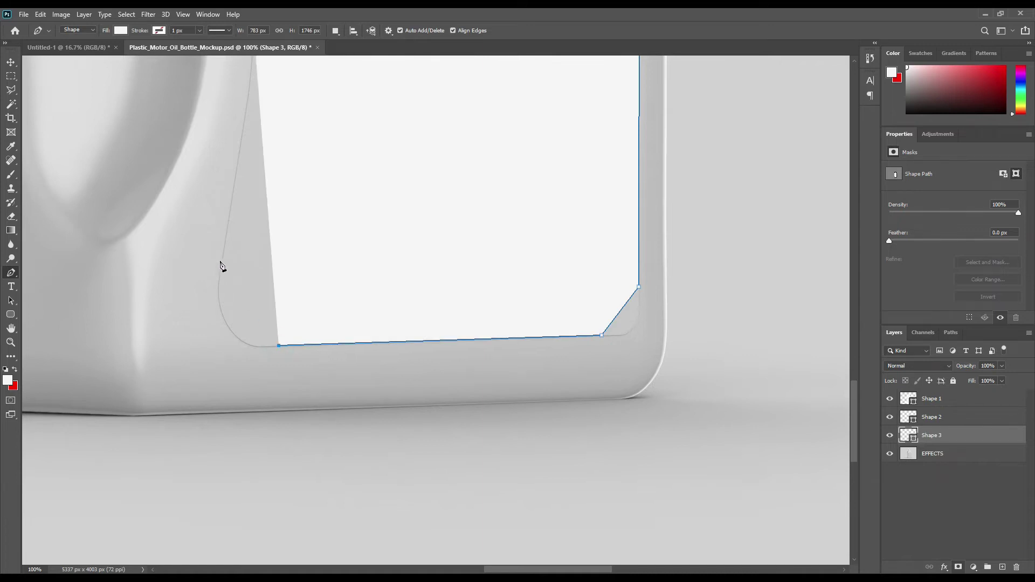
pyautogui.click(224, 262)
pyautogui.moveTo(325, 145); pyautogui.dragTo(361, 431)
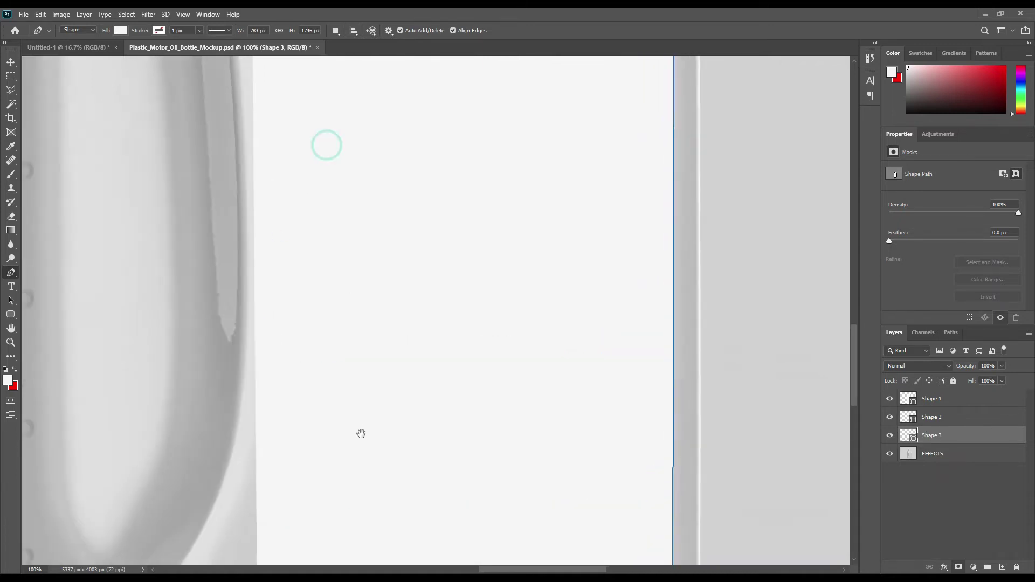
pyautogui.moveTo(384, 300); pyautogui.dragTo(389, 364)
pyautogui.click(282, 283)
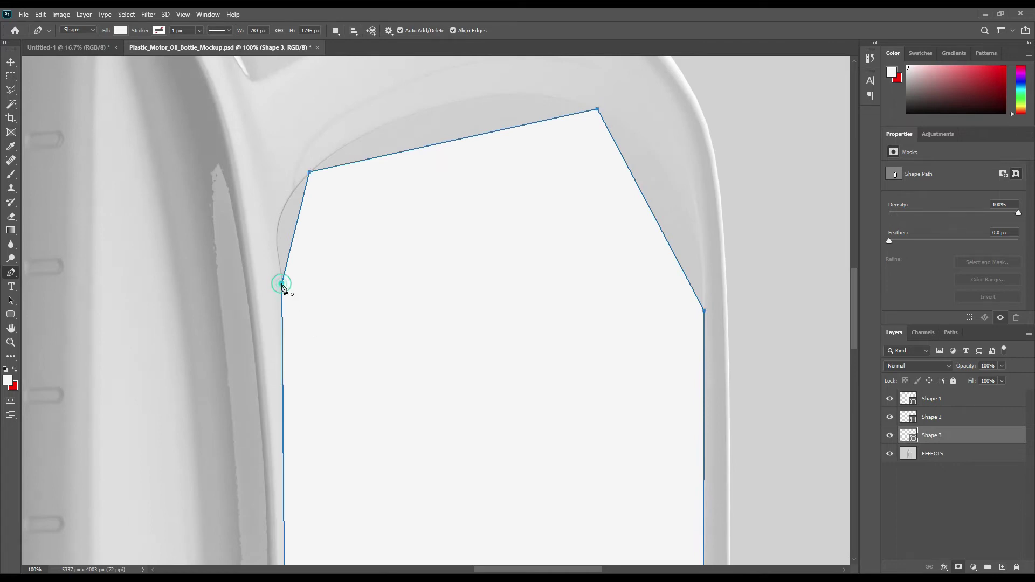
pyautogui.press('0')
pyautogui.press('0')
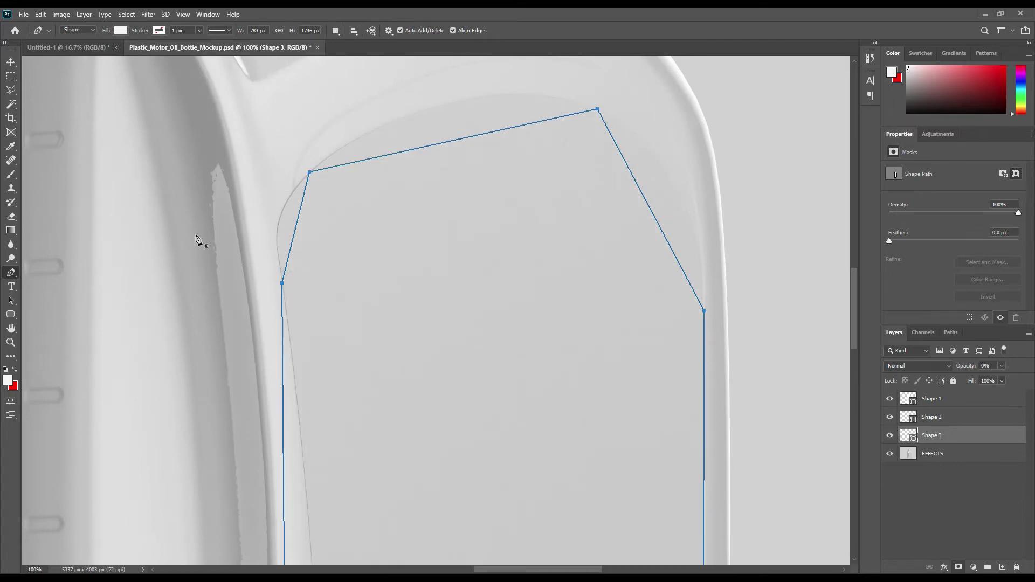
pyautogui.rightClick(12, 276)
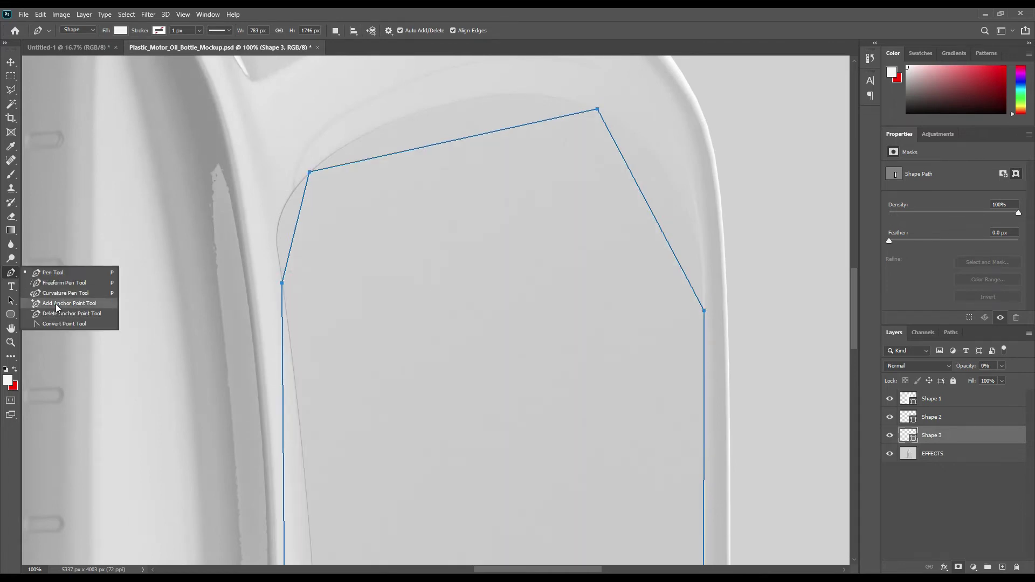
# Step: Add anchors to the Shape 3 path's upper-left edge and bend its top edge into an upward curve
pyautogui.click(62, 305)
pyautogui.click(296, 226)
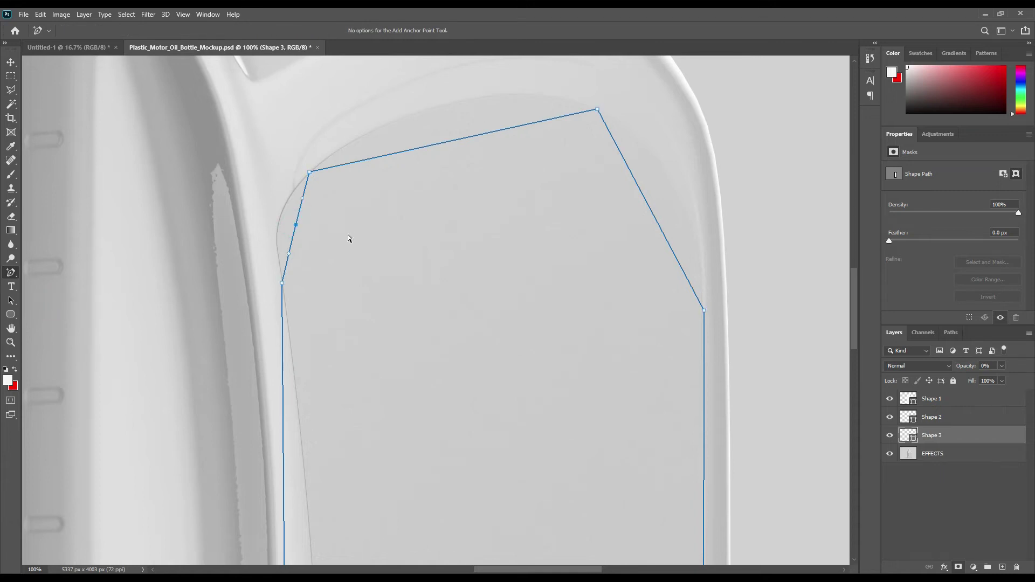
pyautogui.press('Left')
pyautogui.press('Left')
pyautogui.press('Left')
pyautogui.press('Left')
pyautogui.press('Left')
pyautogui.press('Left')
pyautogui.press('Left')
pyautogui.press('Left')
pyautogui.press('Left')
pyautogui.press('Left')
pyautogui.press('Left')
pyautogui.press('Left')
pyautogui.press('Left')
pyautogui.press('Left')
pyautogui.press('Left')
pyautogui.press('Left')
pyautogui.press('Left')
pyautogui.press('Left')
pyautogui.press('Left')
pyautogui.press('Left')
pyautogui.press('Up')
pyautogui.press('Up')
pyautogui.press('Up')
pyautogui.press('Up')
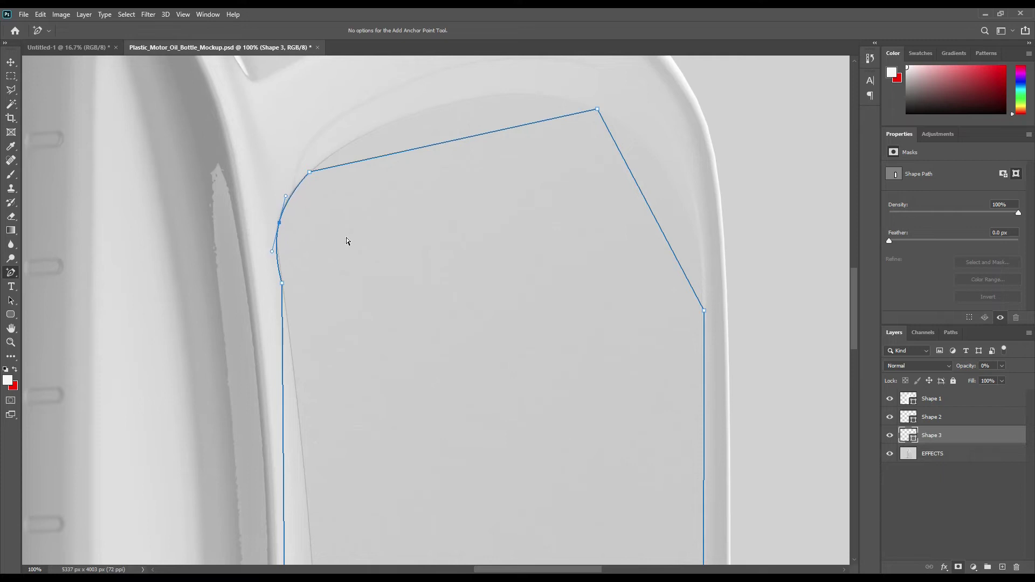
pyautogui.click(279, 264)
pyautogui.moveTo(439, 147); pyautogui.dragTo(428, 113)
pyautogui.moveTo(505, 96); pyautogui.dragTo(513, 78)
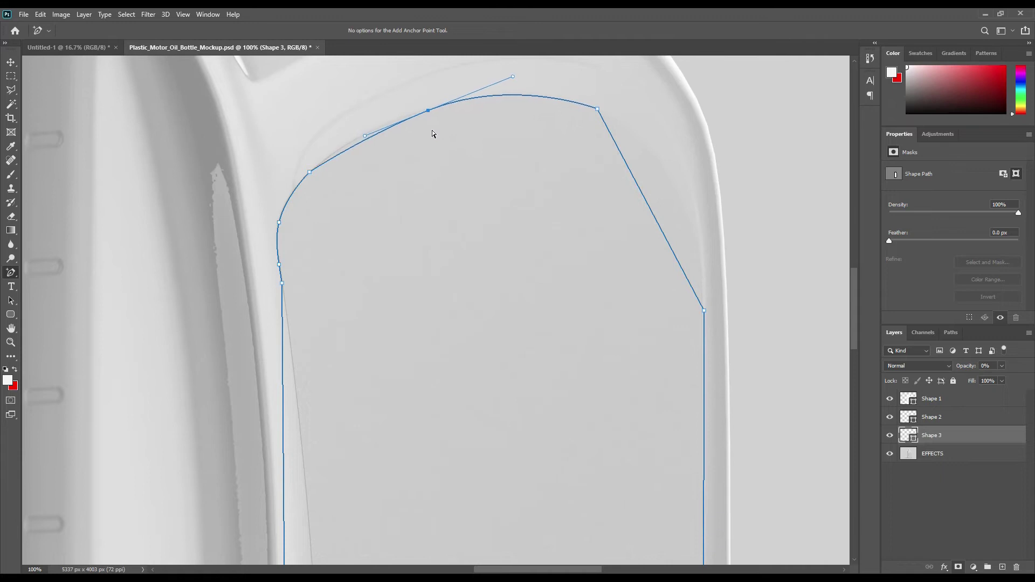
pyautogui.click(358, 144)
pyautogui.moveTo(359, 145); pyautogui.dragTo(358, 140)
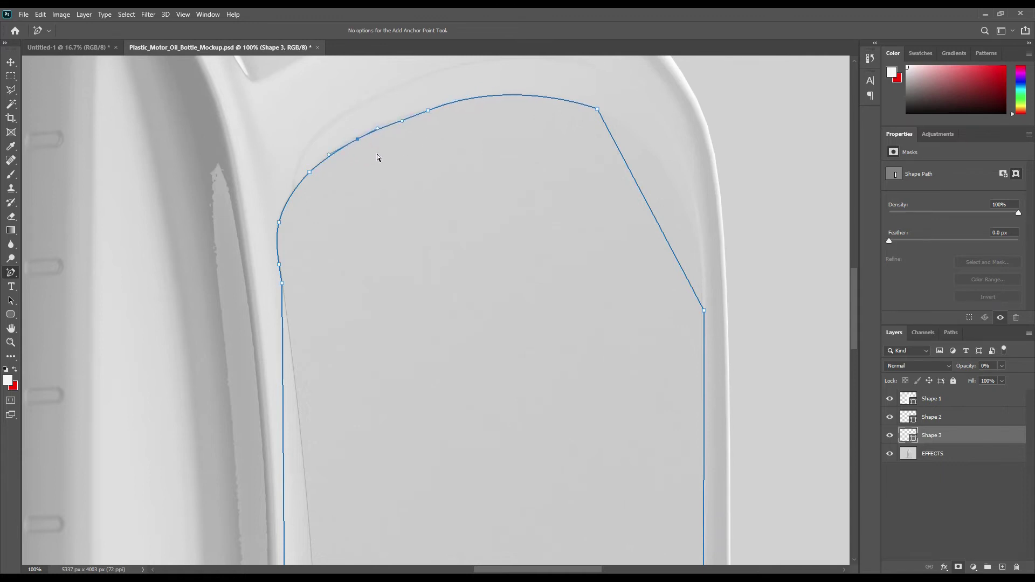
# Step: Refine the top curve and round the upper-right corner of the label path
pyautogui.click(428, 110)
pyautogui.moveTo(403, 125); pyautogui.dragTo(401, 123)
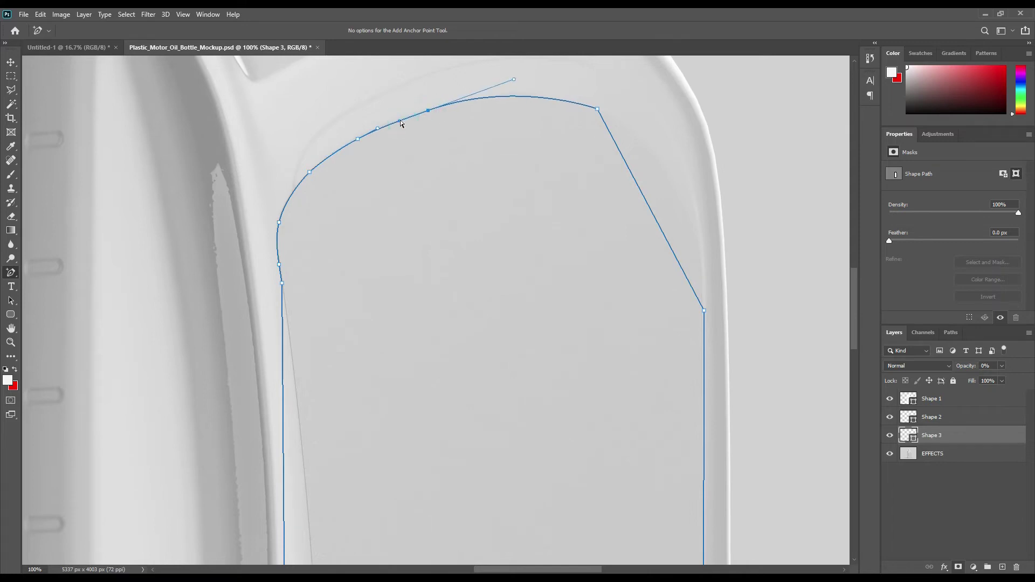
pyautogui.moveTo(645, 200); pyautogui.dragTo(671, 175)
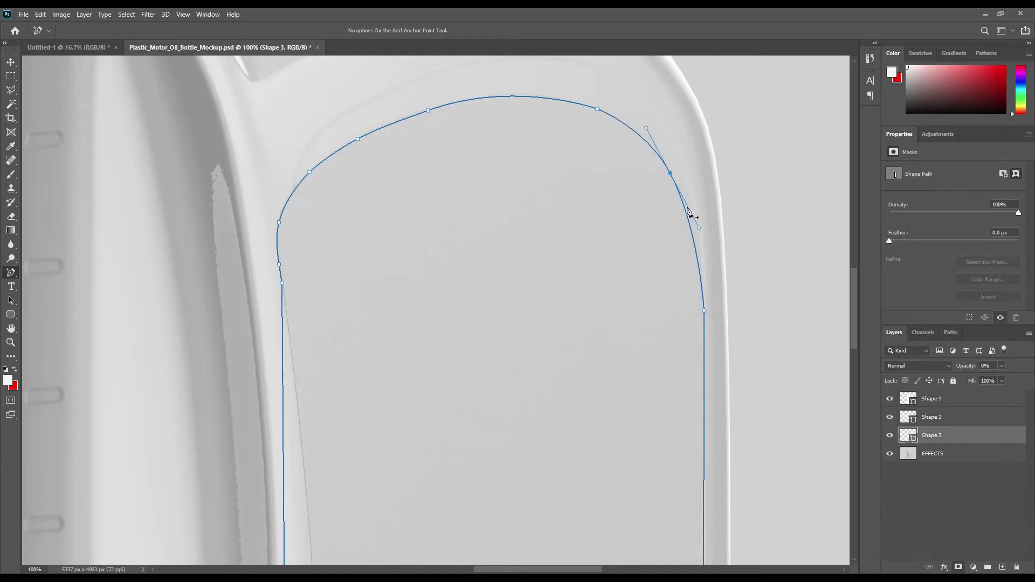
pyautogui.moveTo(699, 228); pyautogui.dragTo(709, 240)
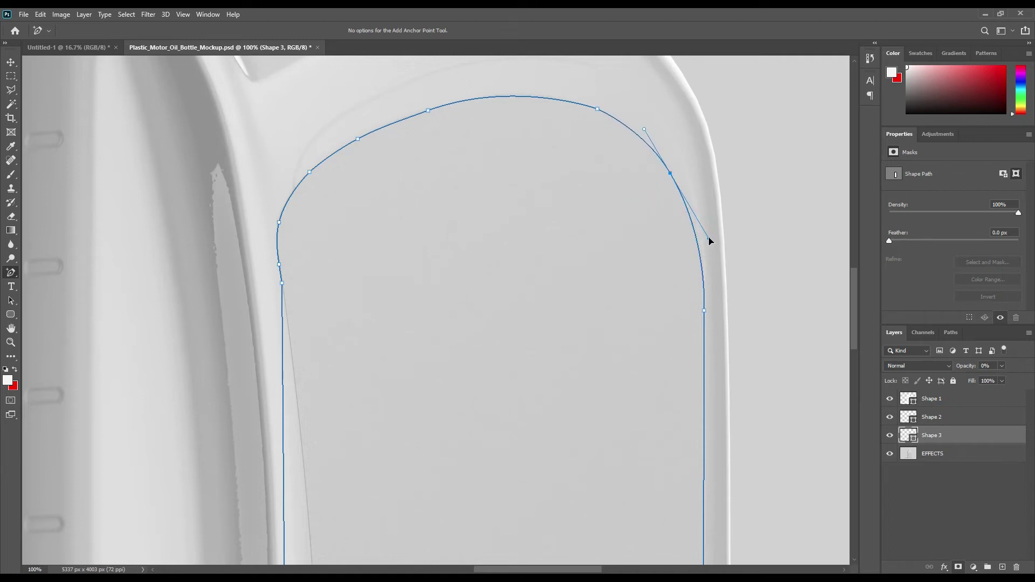
pyautogui.click(597, 109)
# Step: Round the bottom-right and bottom-left corners of the label path with added, nudged anchors
pyautogui.moveTo(729, 411); pyautogui.dragTo(692, 253)
pyautogui.moveTo(673, 393); pyautogui.dragTo(676, 265)
pyautogui.moveTo(599, 413); pyautogui.dragTo(603, 440)
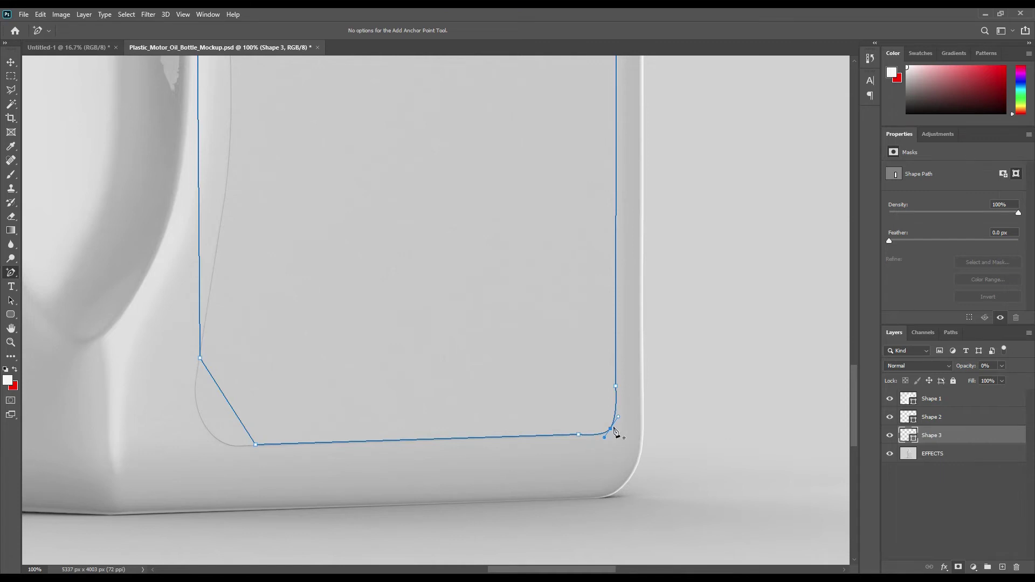
pyautogui.moveTo(619, 420); pyautogui.dragTo(617, 425)
pyautogui.moveTo(232, 415); pyautogui.dragTo(205, 429)
pyautogui.click(229, 442)
pyautogui.press('Left')
pyautogui.press('Left')
pyautogui.press('Left')
pyautogui.press('Left')
pyautogui.press('Down')
pyautogui.press('Down')
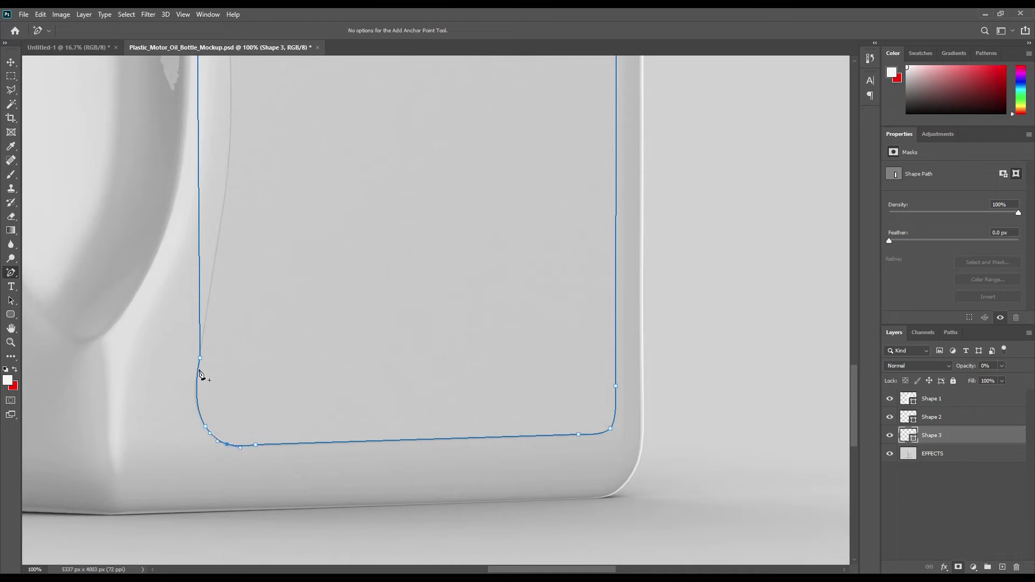
pyautogui.click(197, 397)
# Step: Add anchors along the path's left edge and nudge them right onto the label border
pyautogui.moveTo(358, 147); pyautogui.dragTo(492, 322)
pyautogui.click(332, 247)
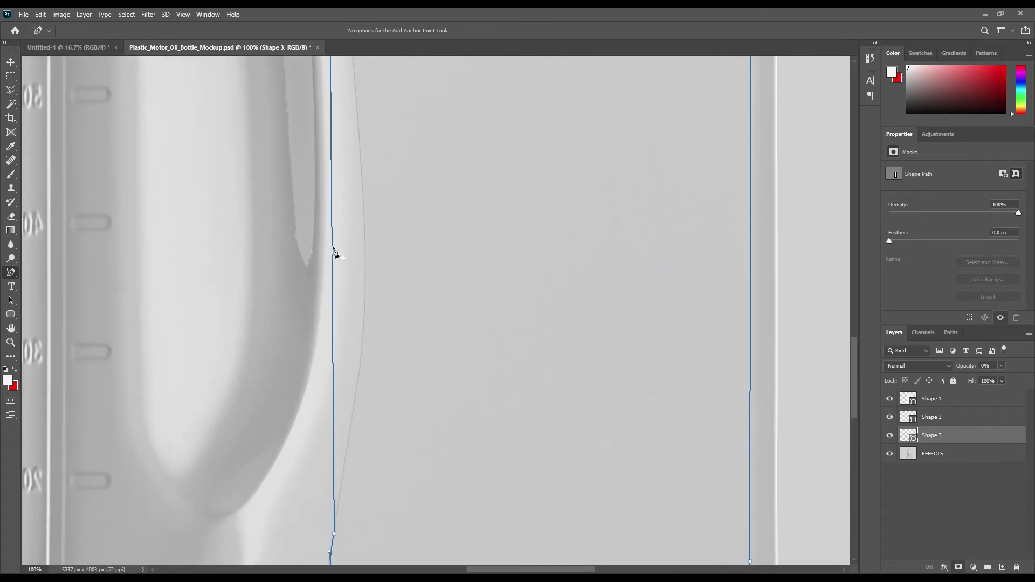
pyautogui.press('Right')
pyautogui.press('Right')
pyautogui.press('Right')
pyautogui.press('Right')
pyautogui.press('Right')
pyautogui.press('Right')
pyautogui.press('Right')
pyautogui.press('Right')
pyautogui.press('Right')
pyautogui.press('Right')
pyautogui.press('Right')
pyautogui.press('Right')
pyautogui.press('Right')
pyautogui.press('Right')
pyautogui.press('Right')
pyautogui.press('Right')
pyautogui.press('Right')
pyautogui.press('Right')
pyautogui.press('Right')
pyautogui.press('Right')
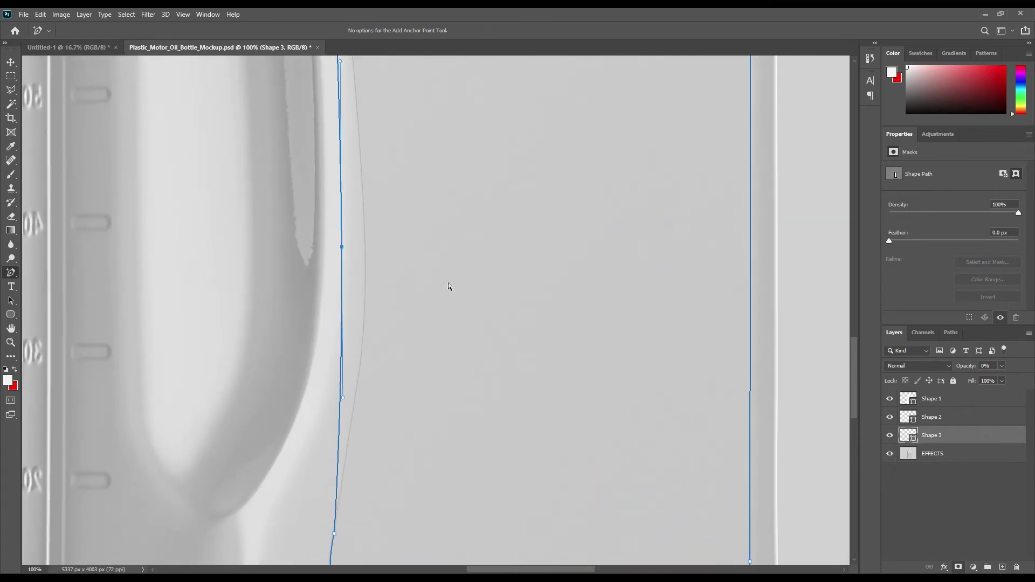
pyautogui.press('Right')
pyautogui.press('Right')
pyautogui.press('Right')
pyautogui.press('Right')
pyautogui.press('Right')
pyautogui.press('Right')
pyautogui.press('Right')
pyautogui.press('Right')
pyautogui.press('Right')
pyautogui.press('Right')
pyautogui.press('Right')
pyautogui.press('Right')
pyautogui.press('Right')
pyautogui.press('Right')
pyautogui.press('Right')
pyautogui.press('Right')
pyautogui.press('Right')
pyautogui.press('Right')
pyautogui.press('Right')
pyautogui.press('Right')
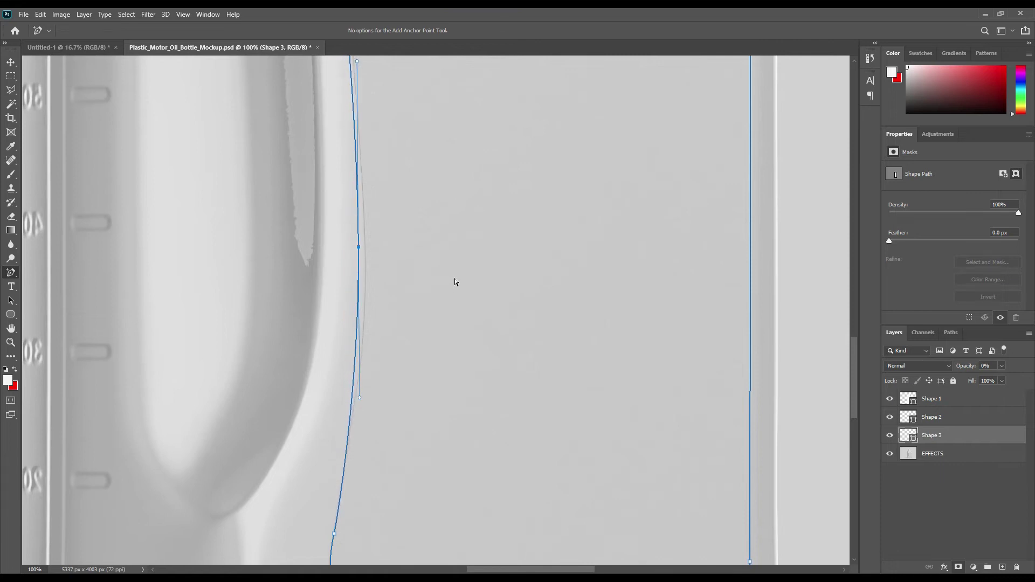
pyautogui.press('Right')
pyautogui.press('Right')
pyautogui.press('Right')
pyautogui.press('Right')
pyautogui.click(346, 457)
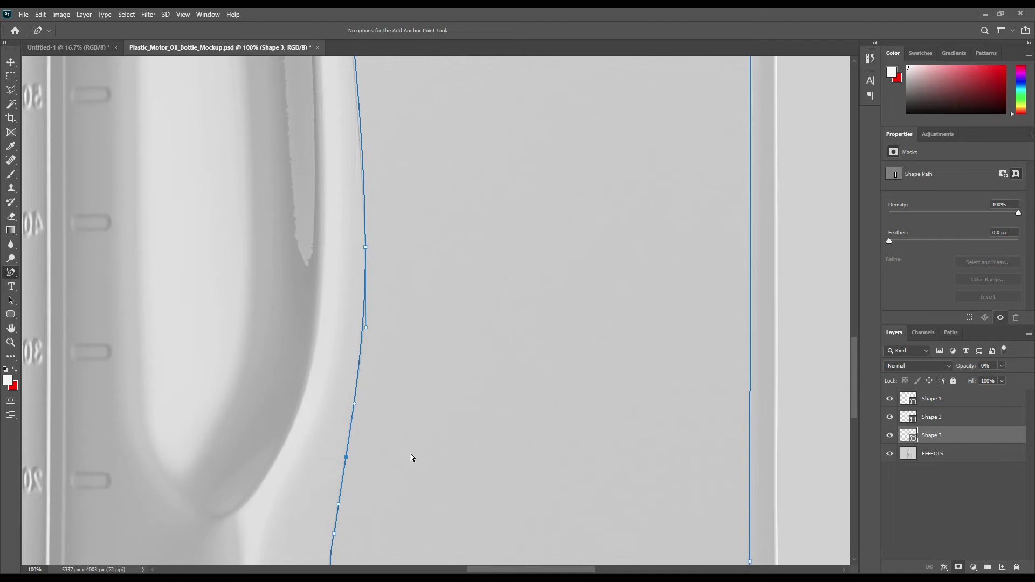
pyautogui.moveTo(434, 210); pyautogui.dragTo(510, 450)
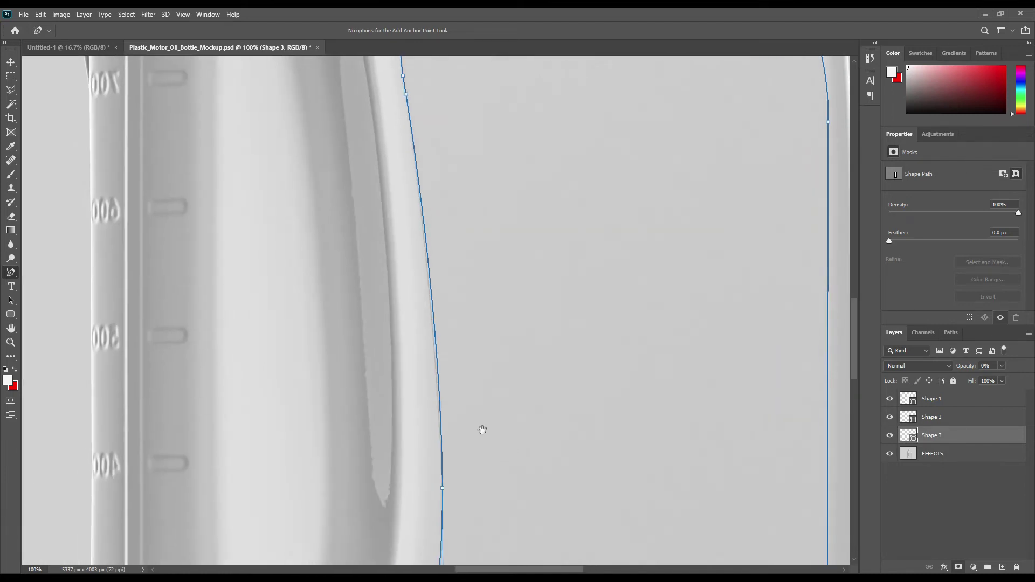
pyautogui.click(434, 354)
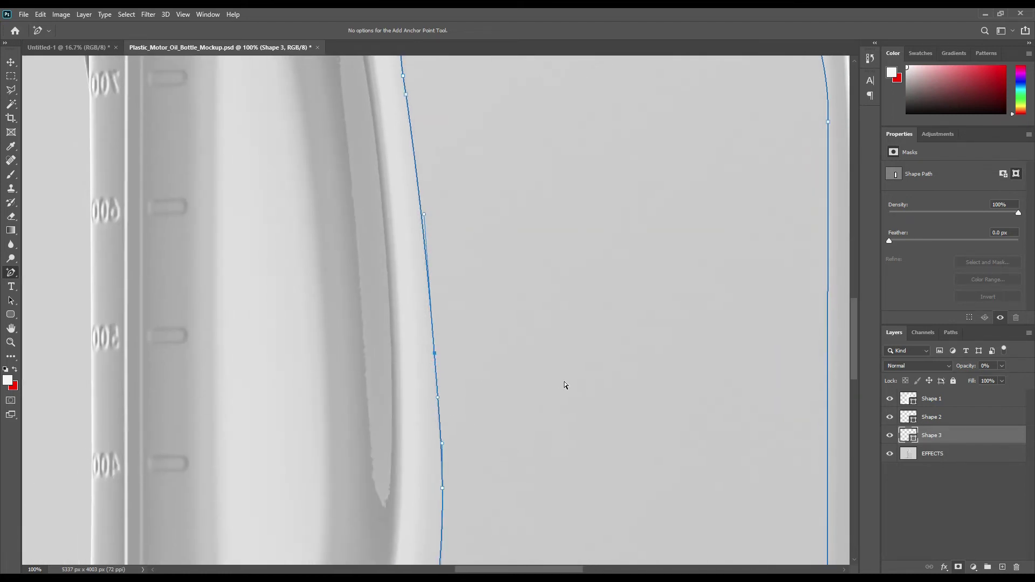
# Step: Add two anchors along the rounded bottom edge of the label path
pyautogui.moveTo(514, 209); pyautogui.dragTo(329, 307)
pyautogui.moveTo(453, 427); pyautogui.dragTo(412, 303)
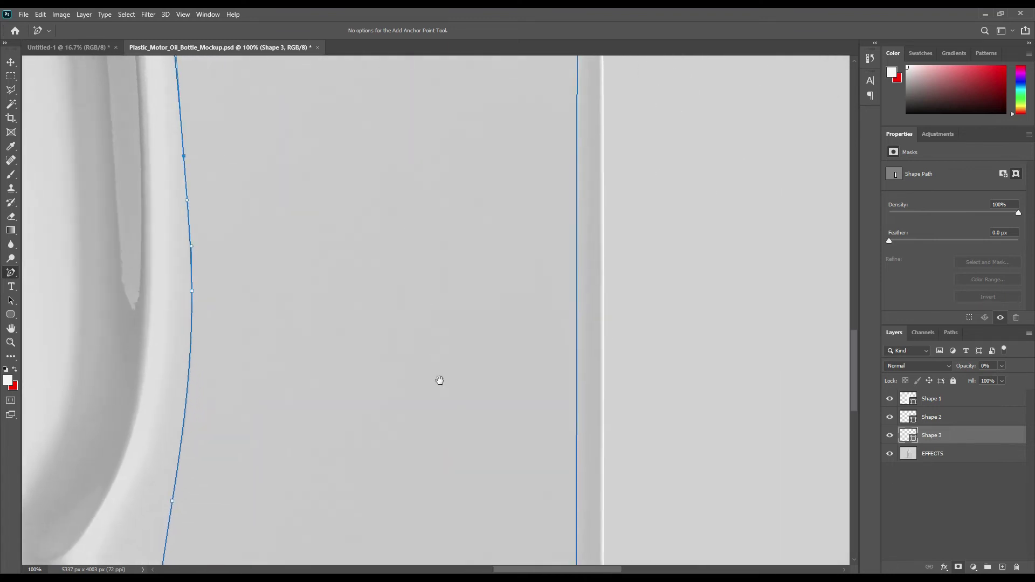
pyautogui.moveTo(451, 411); pyautogui.dragTo(474, 286)
pyautogui.moveTo(474, 360); pyautogui.dragTo(520, 487)
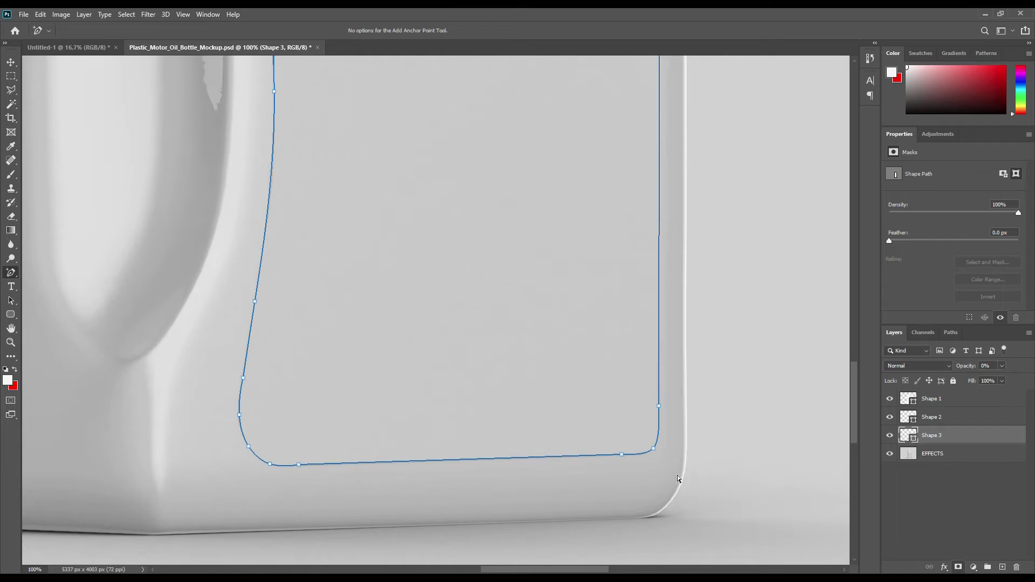
pyautogui.click(622, 456)
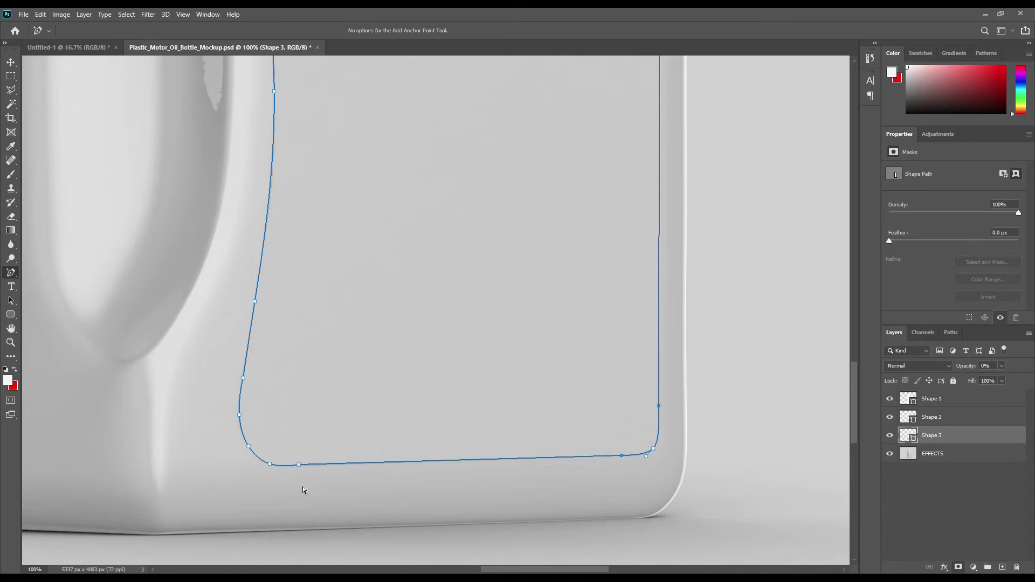
pyautogui.click(299, 464)
# Step: Fit the bottle on screen, then group Shape 1–3 into a group named 'Object ID'
pyautogui.hotkey('ctrl', '0')
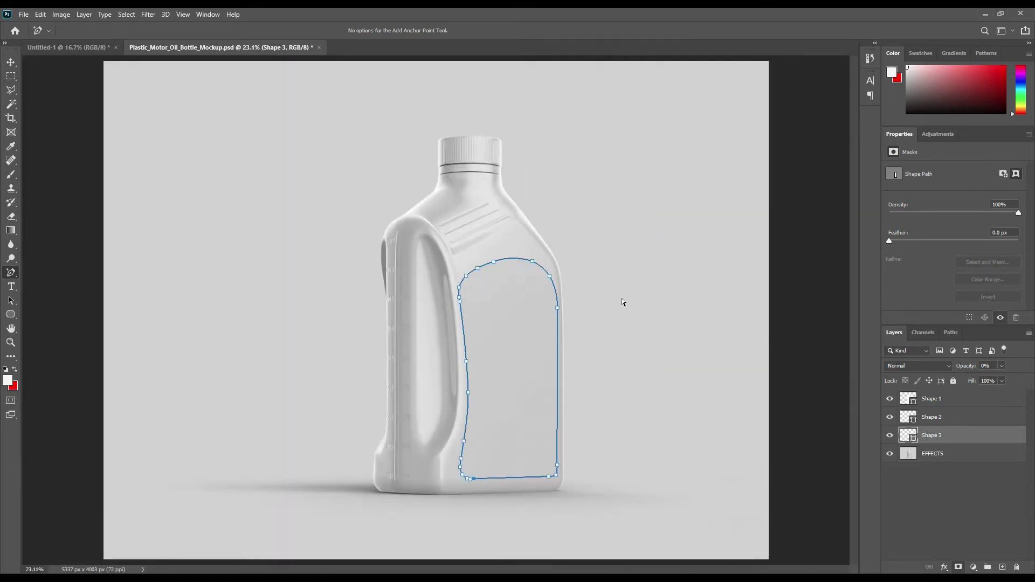
pyautogui.click(959, 453)
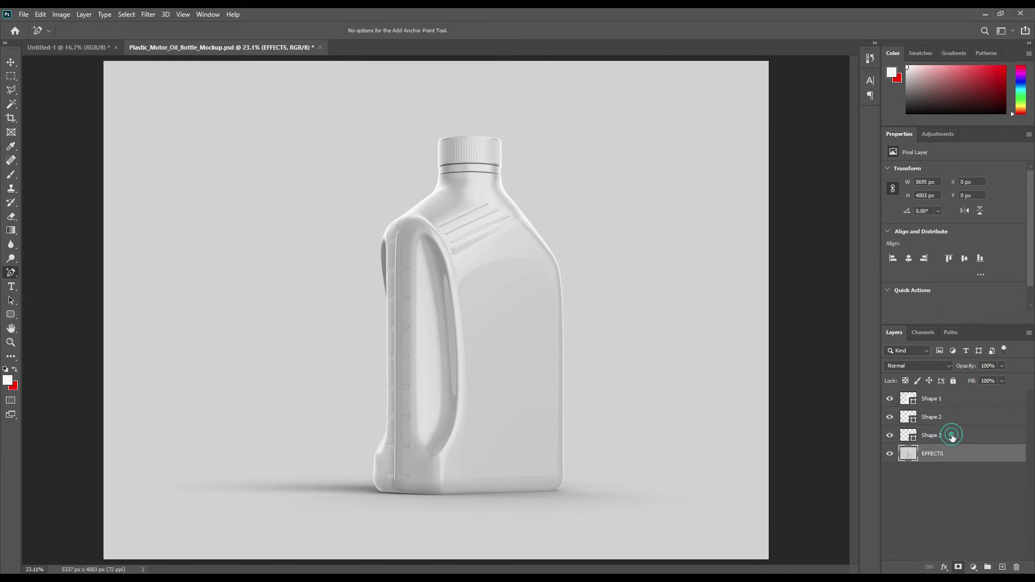
pyautogui.click(952, 435)
pyautogui.keyDown('shift'); pyautogui.click(947, 400); pyautogui.keyUp('shift')
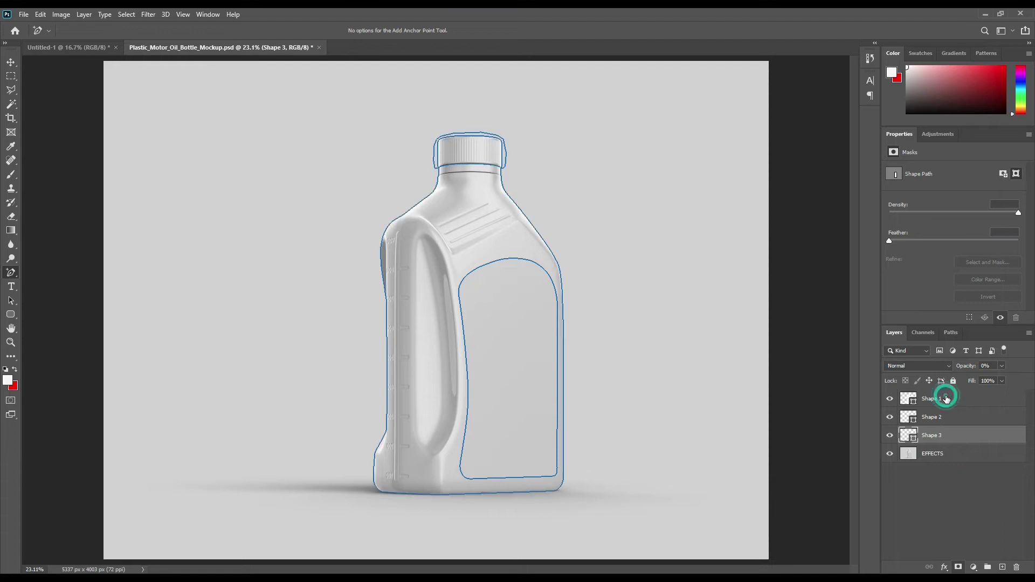
pyautogui.moveTo(949, 434); pyautogui.dragTo(987, 567)
pyautogui.doubleClick(930, 396)
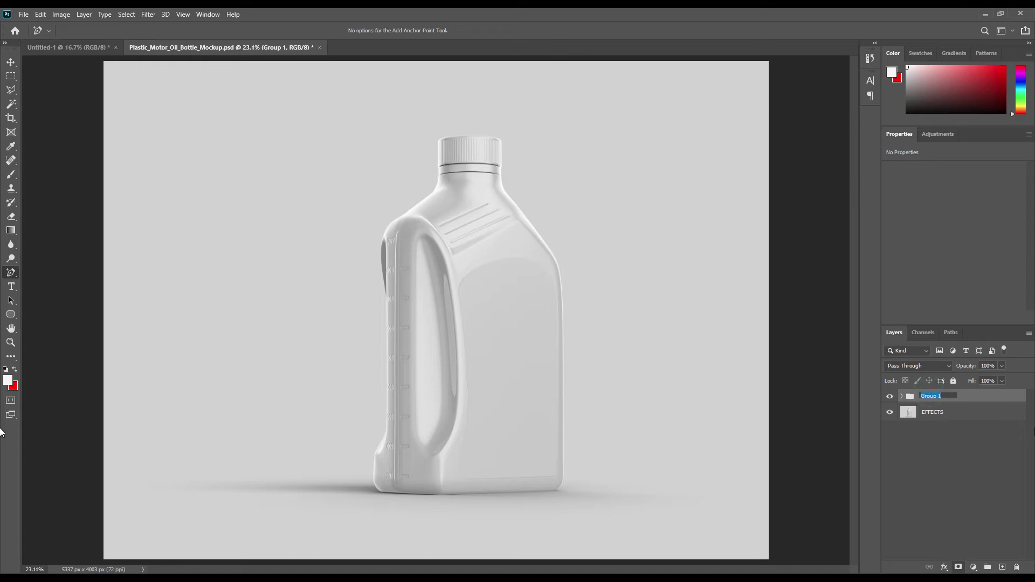
pyautogui.write('Object ID')
pyautogui.press('Return')
pyautogui.click(943, 412)
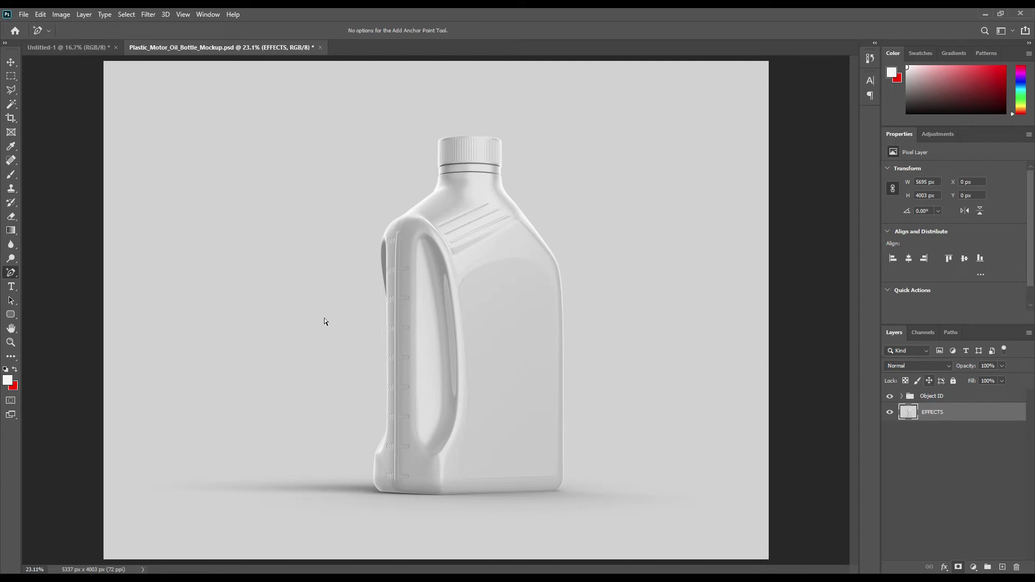
# Step: Load the combined bottle shapes from the Object ID group as a selection, with EFFECTS active
pyautogui.click(902, 396)
pyautogui.keyDown('ctrl'); pyautogui.click(923, 451); pyautogui.keyUp('ctrl')
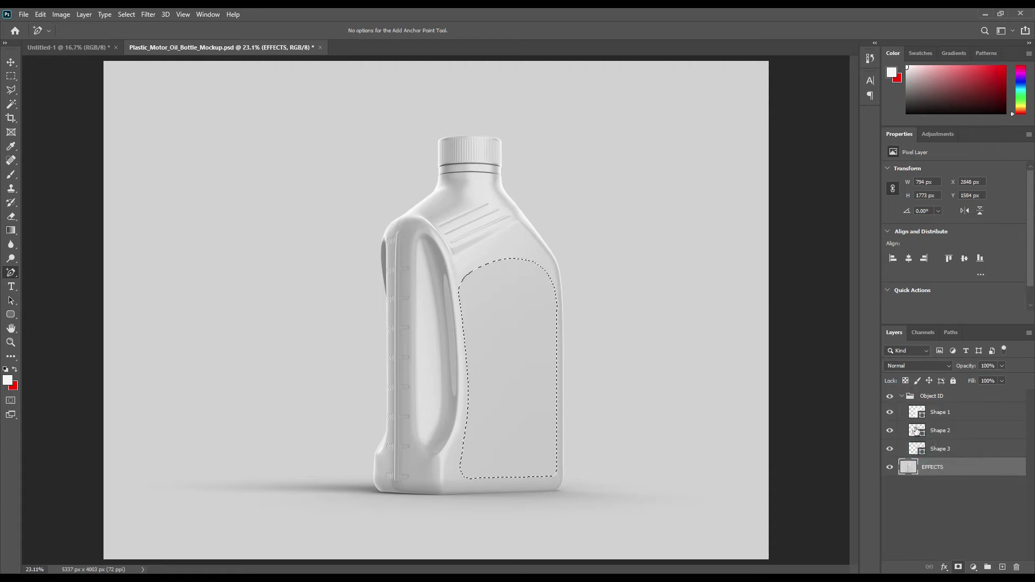
pyautogui.keyDown('ctrl'); pyautogui.click(917, 431); pyautogui.keyUp('ctrl')
pyautogui.keyDown('ctrl'); pyautogui.click(921, 416); pyautogui.keyUp('ctrl')
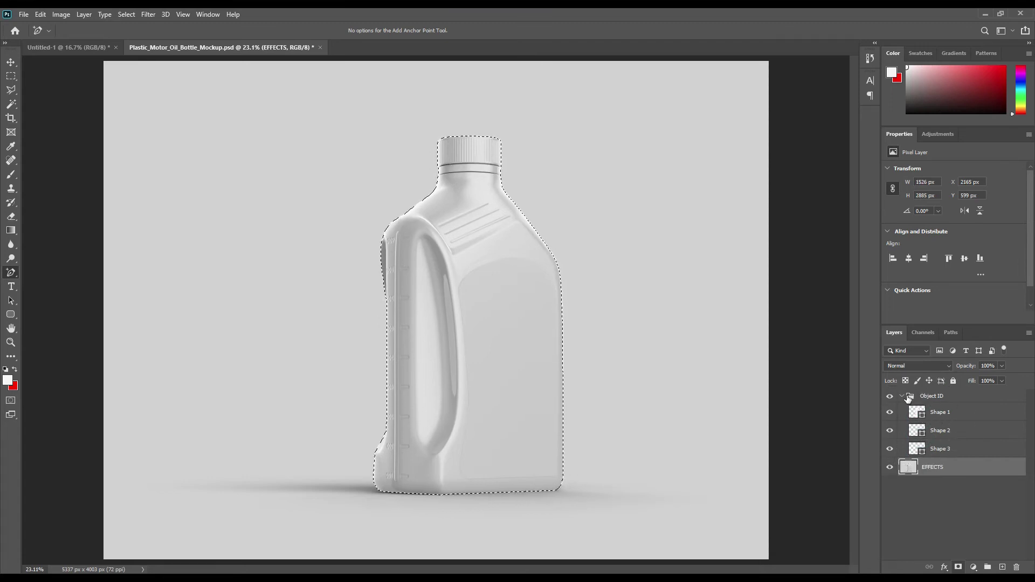
pyautogui.click(903, 396)
pyautogui.click(932, 414)
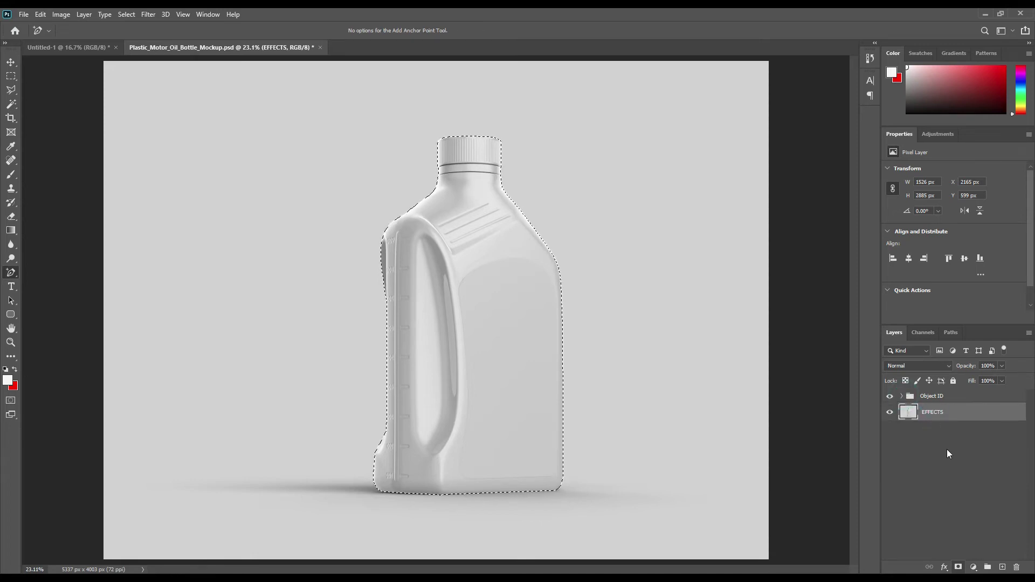
# Step: Add a Solid Color fill layer in orange ffb400 over the bottle selection
pyautogui.click(973, 567)
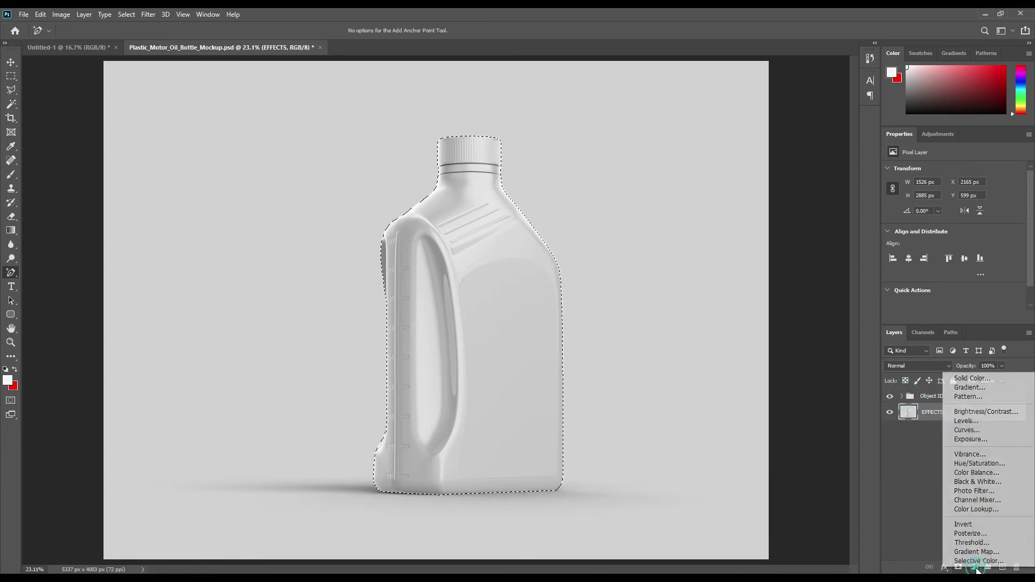
pyautogui.click(973, 380)
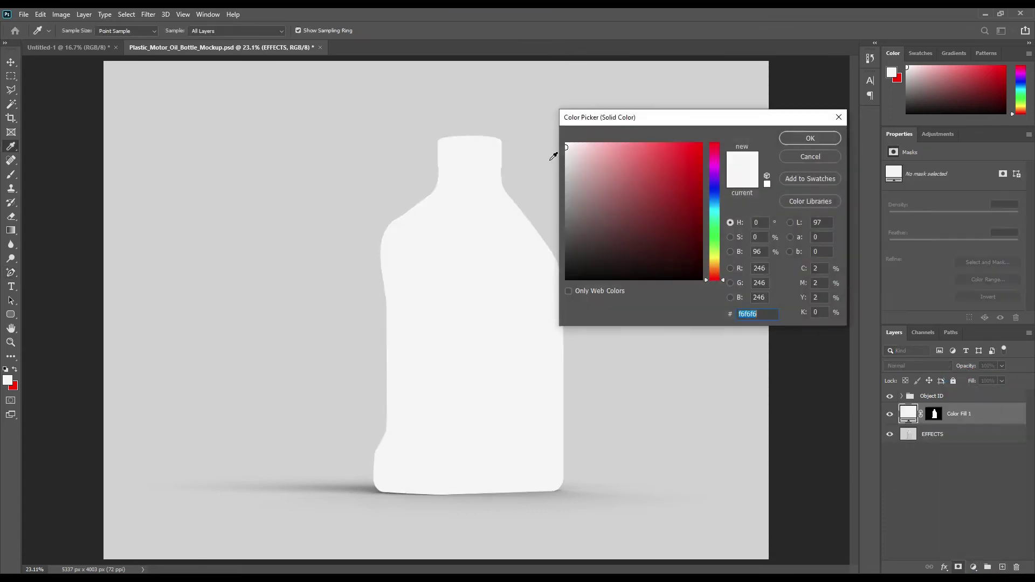
pyautogui.write('ff0000')
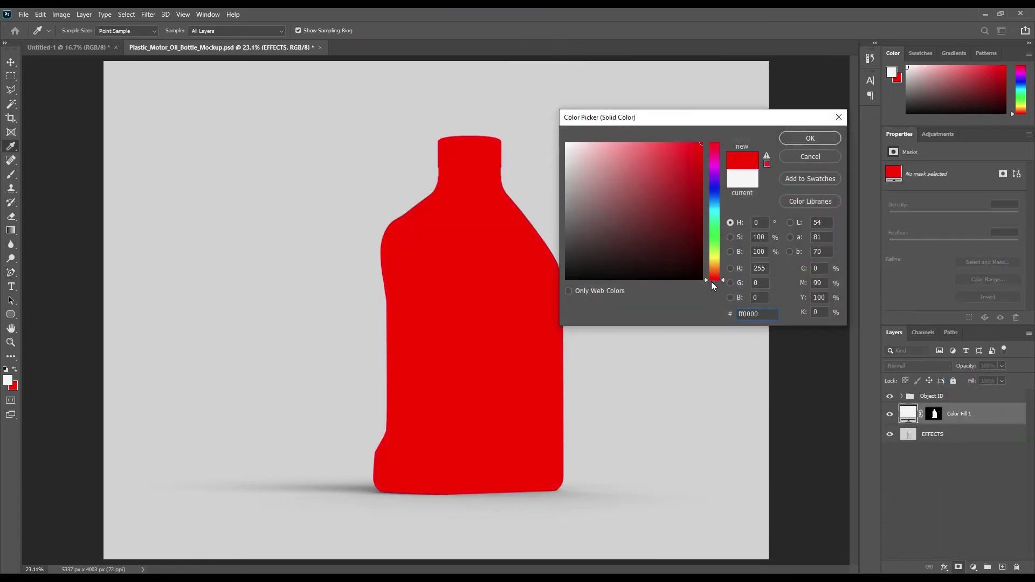
pyautogui.moveTo(713, 277); pyautogui.dragTo(715, 263)
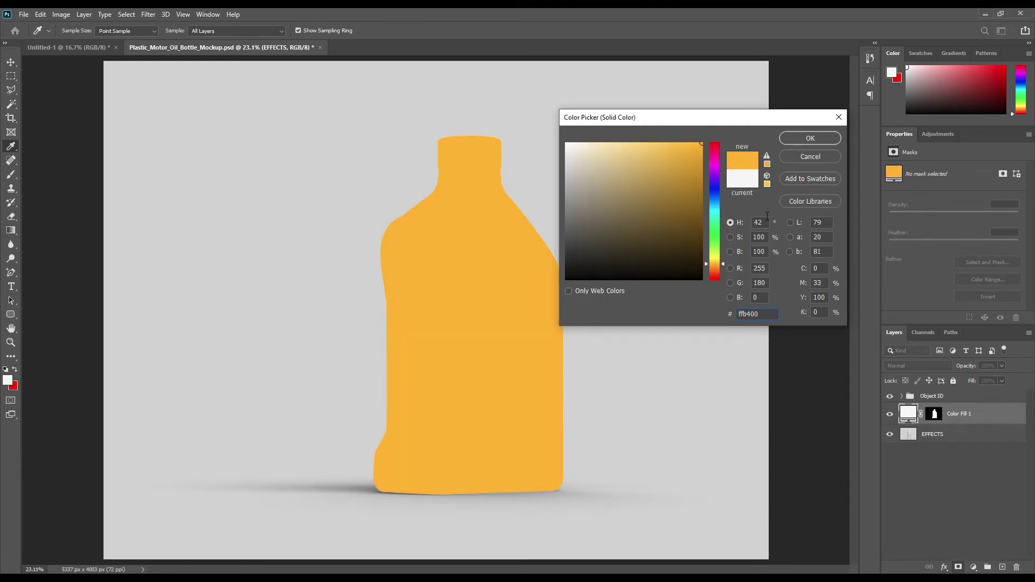
pyautogui.click(810, 138)
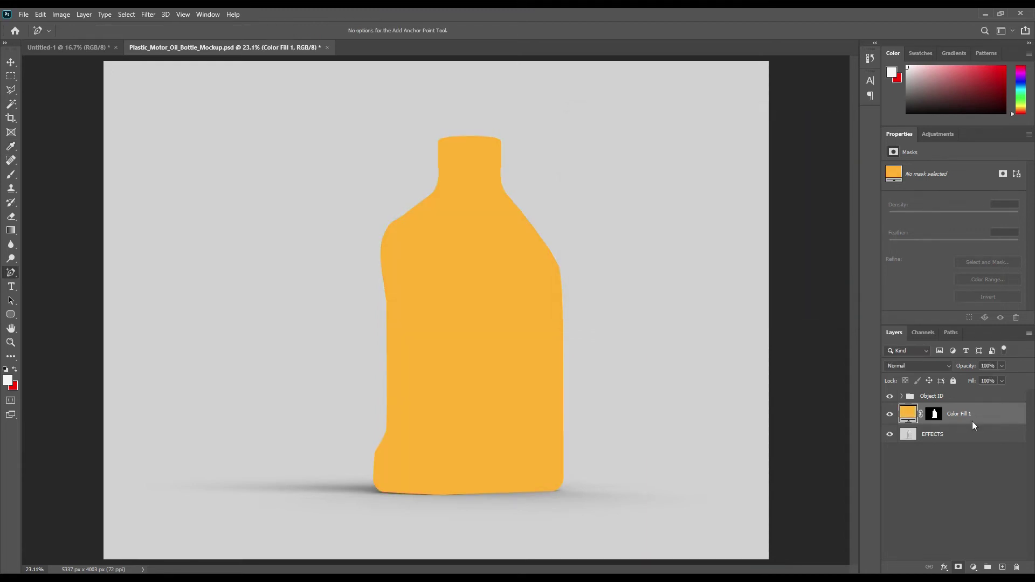
# Step: Load the label and cap shapes as a selection and target the Color Fill 1 mask
pyautogui.click(903, 396)
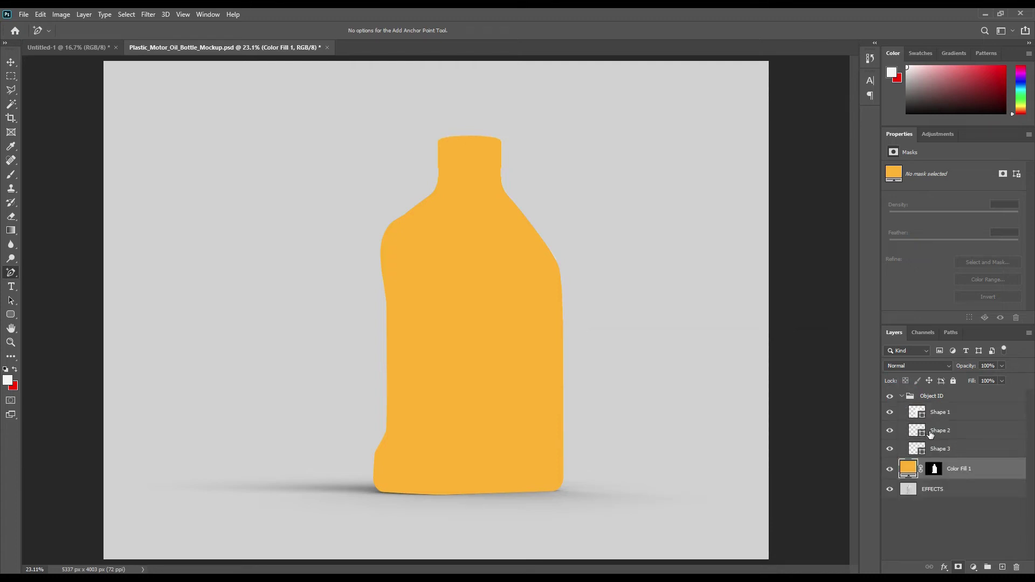
pyautogui.keyDown('ctrl'); pyautogui.click(922, 419); pyautogui.keyUp('ctrl')
pyautogui.keyDown('ctrl'); pyautogui.click(923, 433); pyautogui.keyUp('ctrl')
pyautogui.keyDown('ctrl'); pyautogui.keyDown('shift'); pyautogui.click(922, 451); pyautogui.keyUp('shift'); pyautogui.keyUp('ctrl')
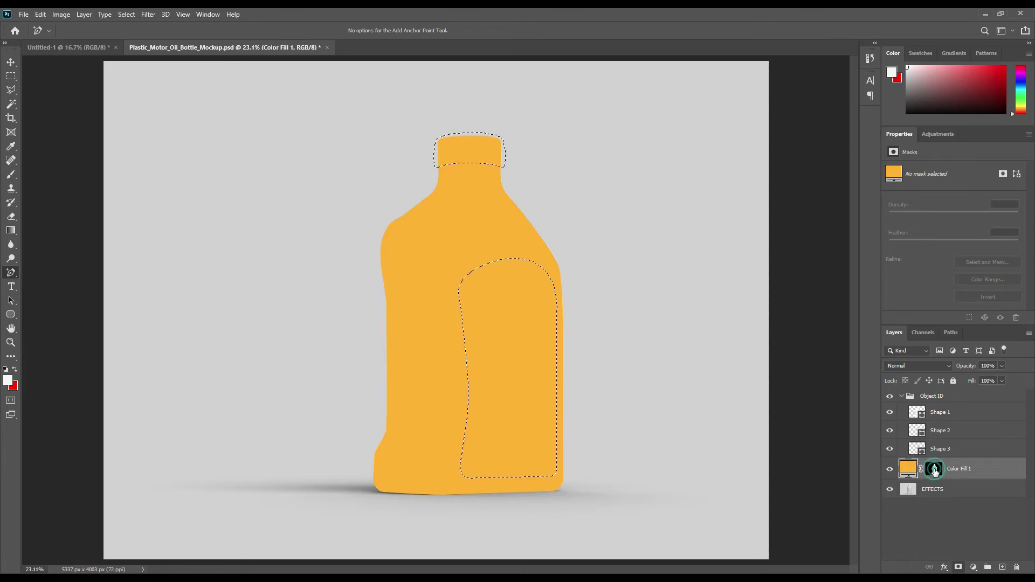
pyautogui.click(935, 469)
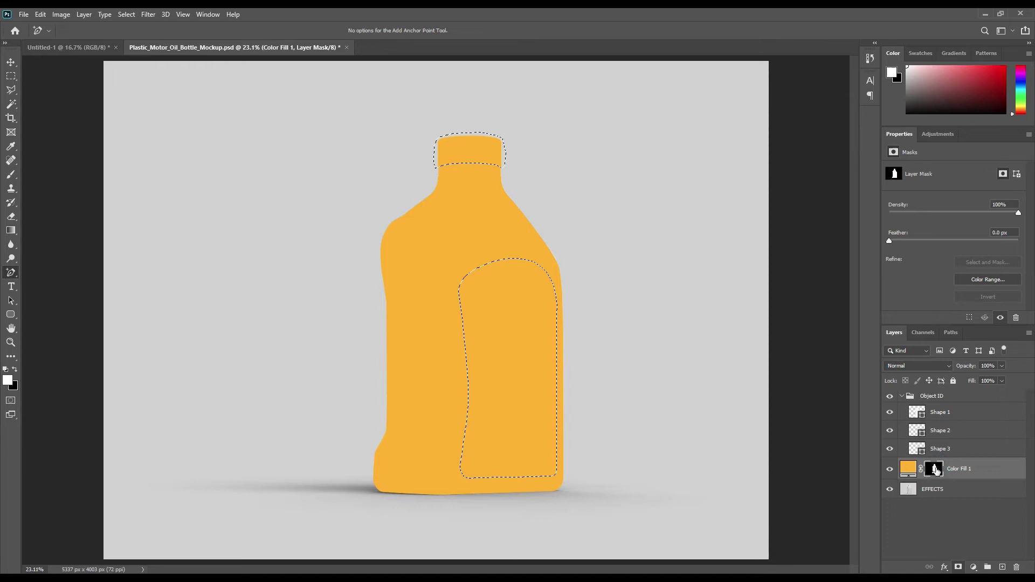
# Step: Paint black at 100% opacity on the mask over the label area and bottle cap
pyautogui.click(10, 174)
pyautogui.click(14, 370)
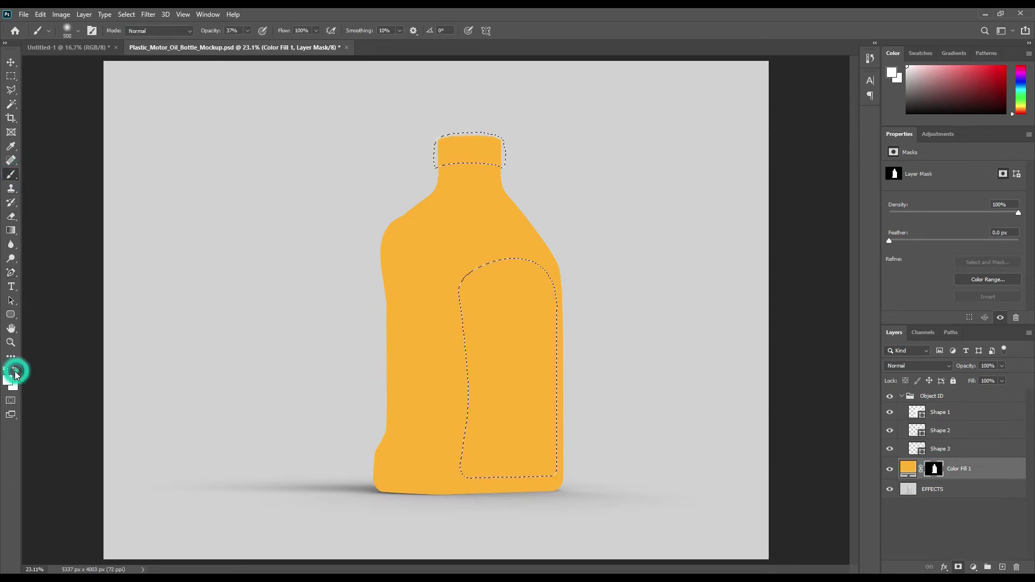
pyautogui.click(8, 381)
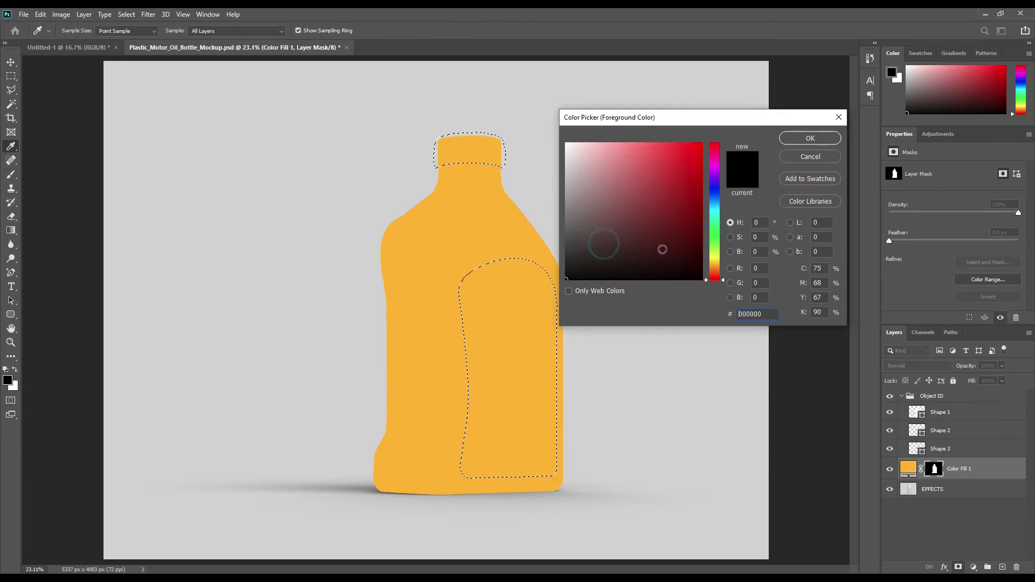
pyautogui.click(811, 138)
pyautogui.click(936, 468)
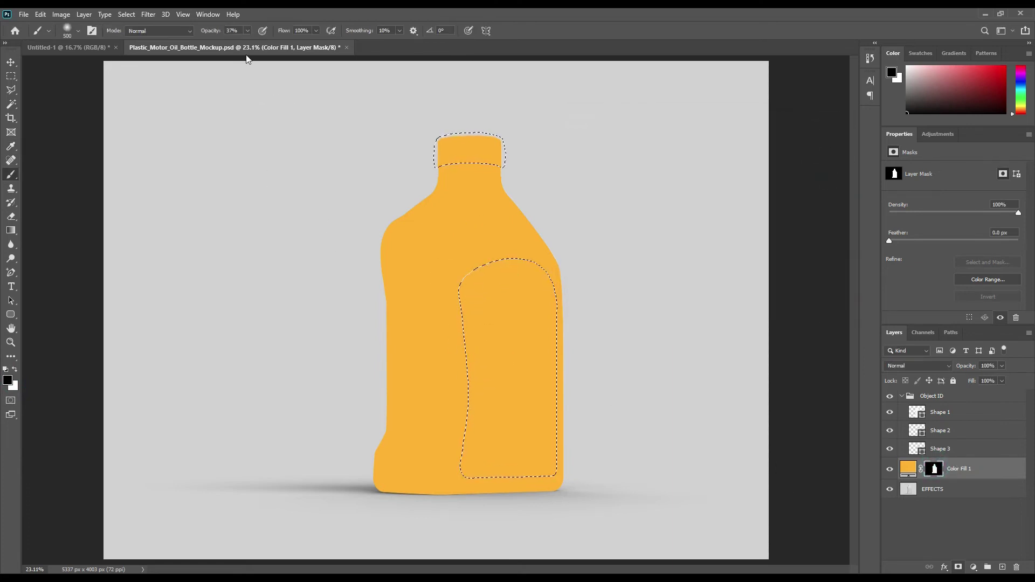
pyautogui.moveTo(210, 31); pyautogui.dragTo(295, 33)
pyautogui.moveTo(570, 263)
pyautogui.mouseDown()
pyautogui.moveTo(404, 292)
pyautogui.moveTo(593, 280)
pyautogui.moveTo(603, 304)
pyautogui.moveTo(574, 317)
pyautogui.mouseUp()
pyautogui.moveTo(532, 354)
pyautogui.mouseDown()
pyautogui.moveTo(395, 399)
pyautogui.moveTo(612, 430)
pyautogui.mouseUp()
pyautogui.moveTo(474, 175)
pyautogui.mouseDown()
pyautogui.moveTo(490, 157)
pyautogui.moveTo(342, 178)
pyautogui.mouseUp()
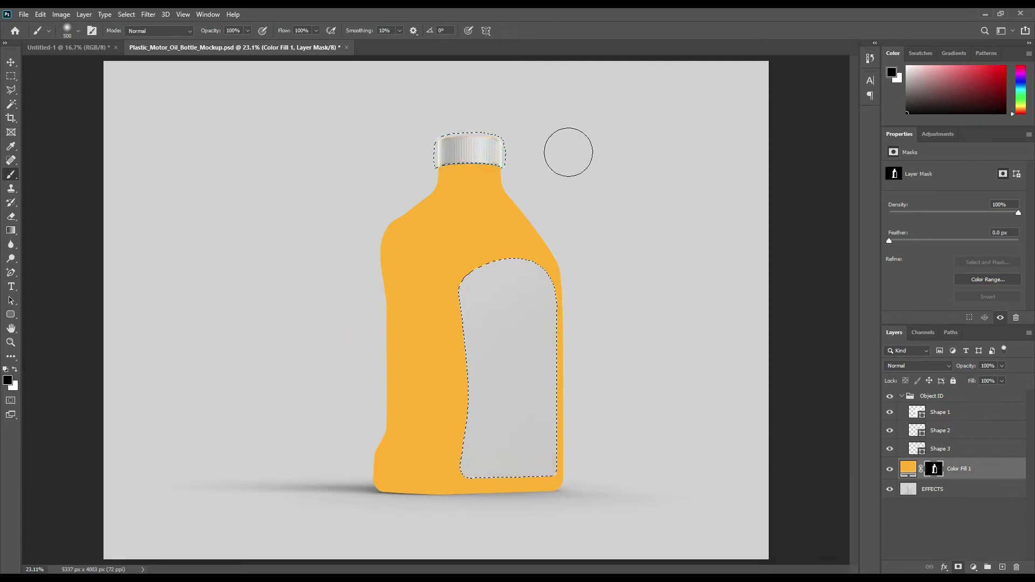
# Step: Deselect, reload the bottle silhouette as a selection, and copy it from EFFECTS to a new layer
pyautogui.click(11, 61)
pyautogui.hotkey('ctrl', 'd')
pyautogui.keyDown('ctrl'); pyautogui.click(936, 474); pyautogui.keyUp('ctrl')
pyautogui.click(940, 494)
pyautogui.hotkey('ctrl', 'shift', 'alt', 'n')
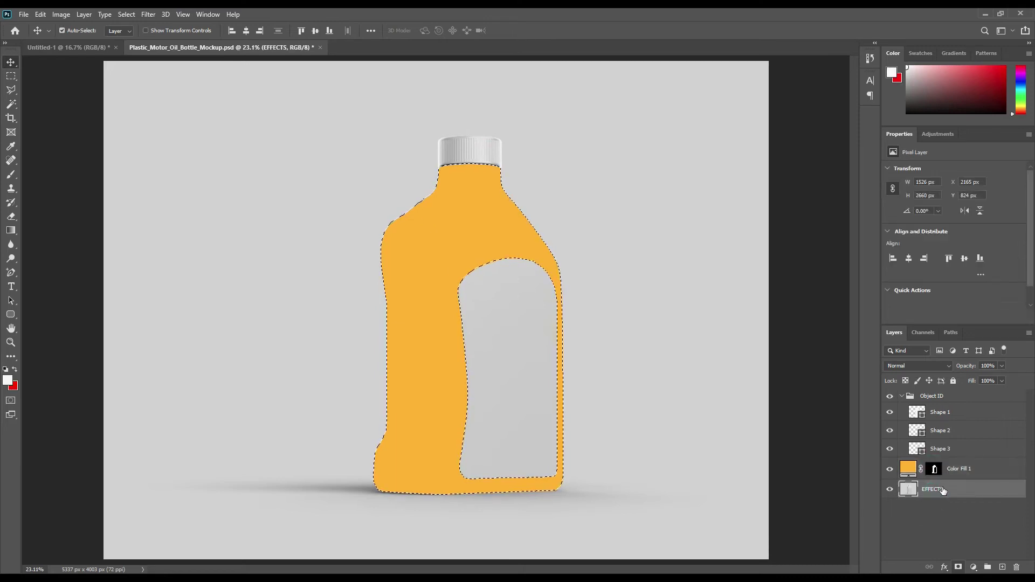
# Step: Move the copied bottle layer above Color Fill 1 and duplicate it
pyautogui.hotkey('ctrl', 'd')
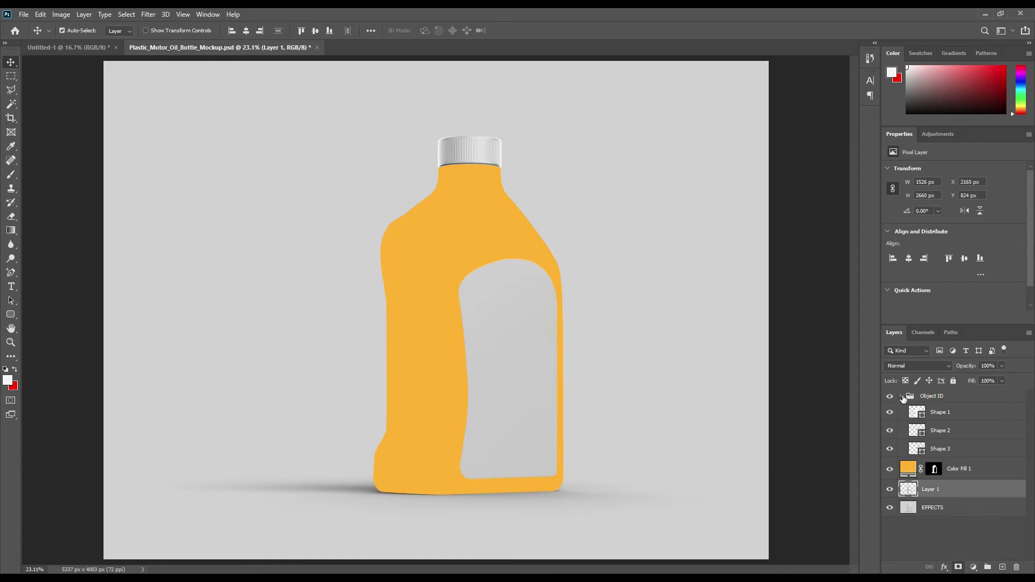
pyautogui.click(903, 399)
pyautogui.moveTo(941, 434); pyautogui.dragTo(953, 412)
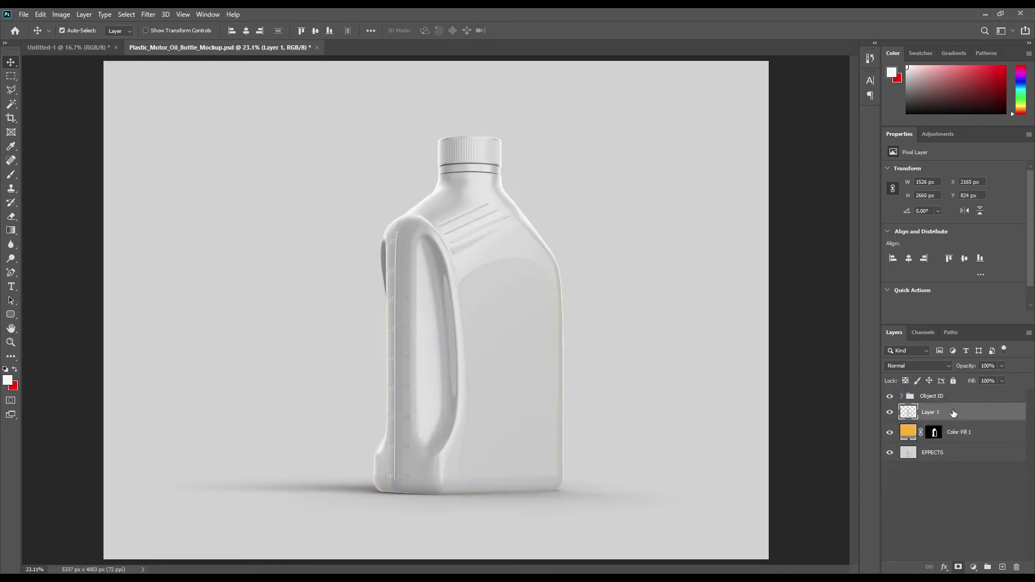
pyautogui.hotkey('ctrl', 'j')
pyautogui.hotkey('ctrl', 'j')
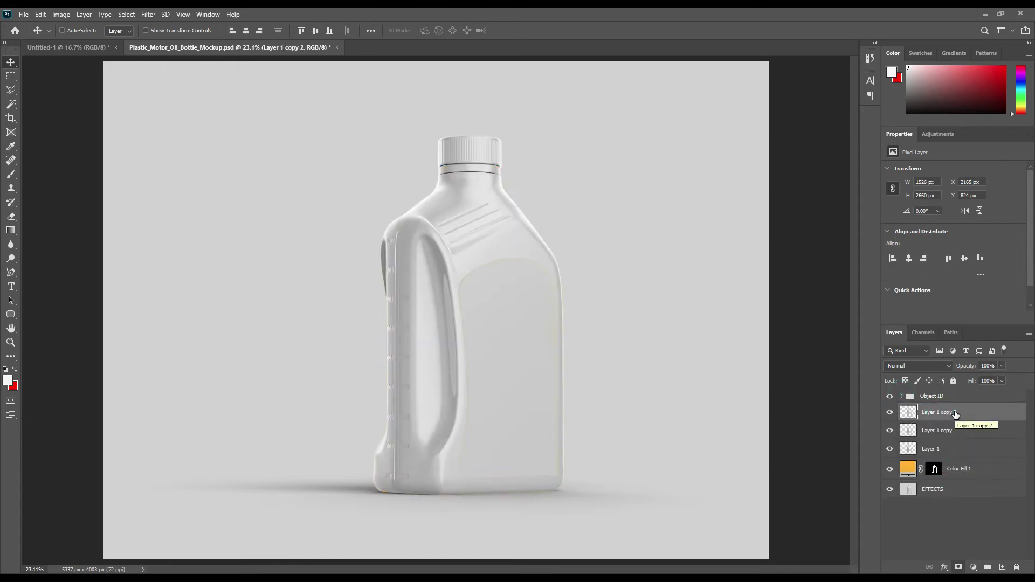
# Step: Rename the three bottle layers Light, Midtone and Shadow
pyautogui.doubleClick(945, 412)
pyautogui.write('Light')
pyautogui.press('Return')
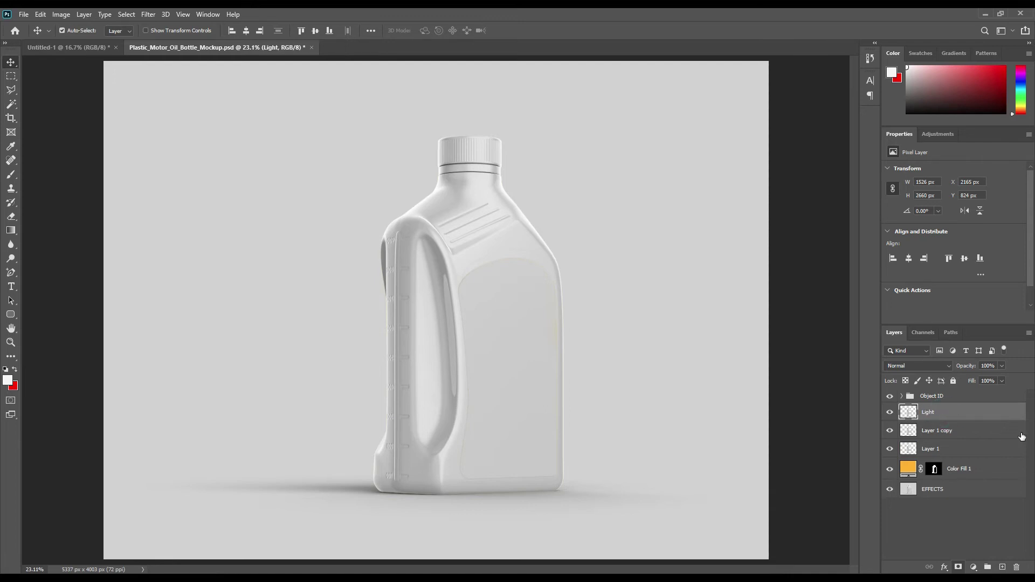
pyautogui.doubleClick(939, 430)
pyautogui.write('Midtone')
pyautogui.press('Return')
pyautogui.doubleClick(931, 448)
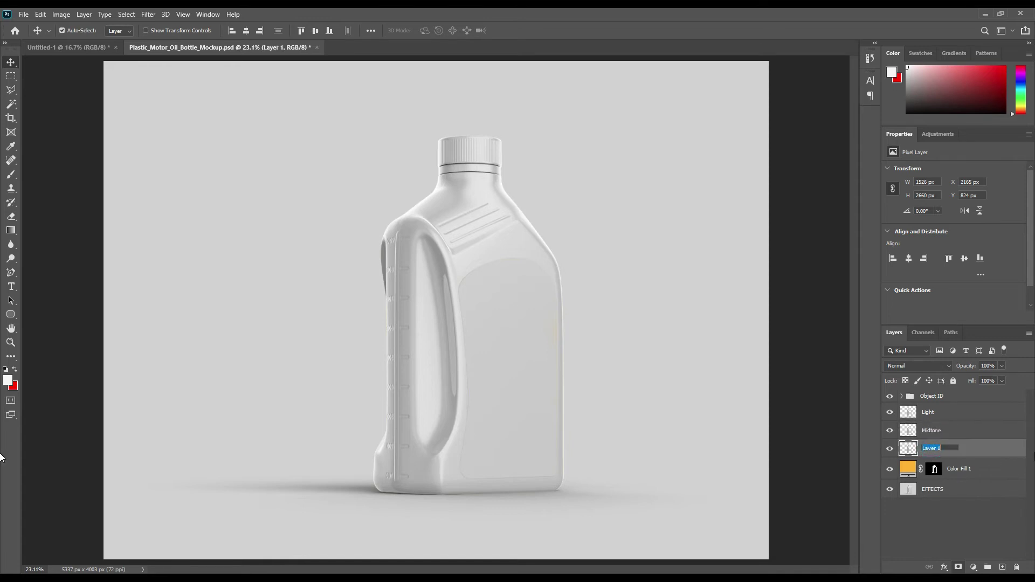
pyautogui.write('Shadow')
pyautogui.press('Return')
# Step: Group Light, Midtone and Shadow into a group named FX
pyautogui.keyDown('shift'); pyautogui.click(947, 412); pyautogui.keyUp('shift')
pyautogui.moveTo(947, 412); pyautogui.dragTo(988, 570)
pyautogui.doubleClick(930, 409)
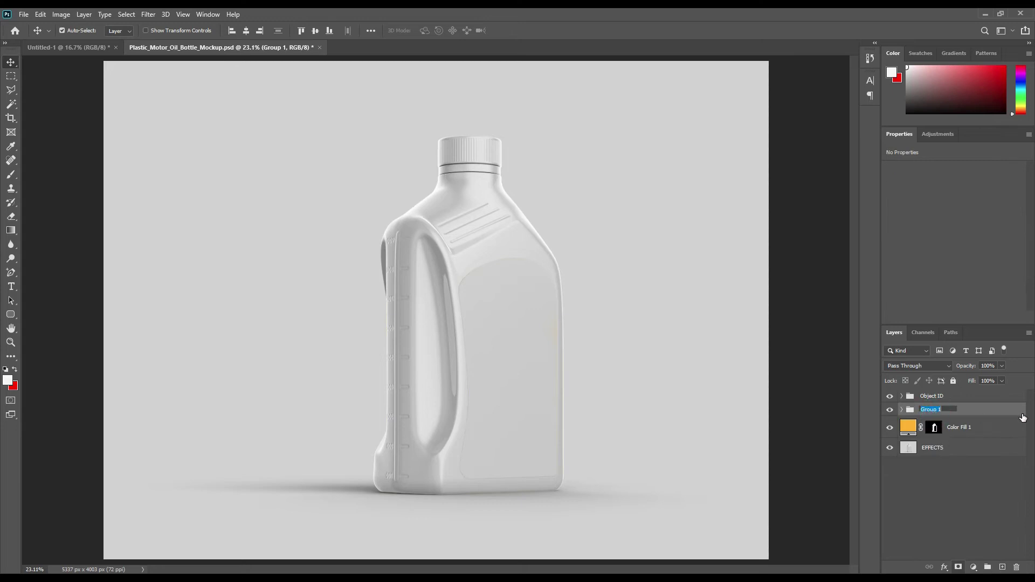
pyautogui.press('Return')
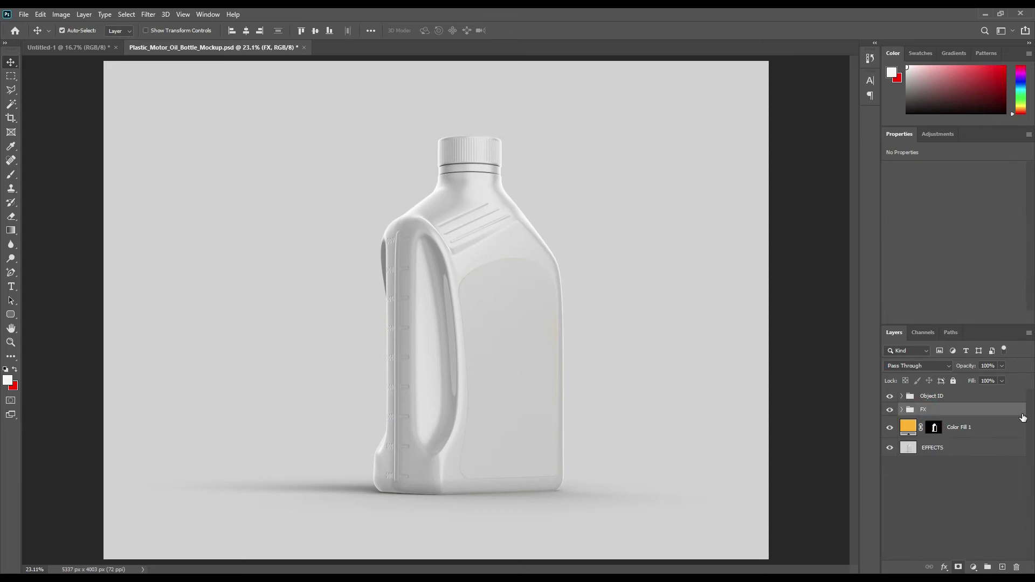
# Step: Hide Light and Midtone and set the Shadow layer to Linear Burn
pyautogui.click(901, 410)
pyautogui.click(888, 425)
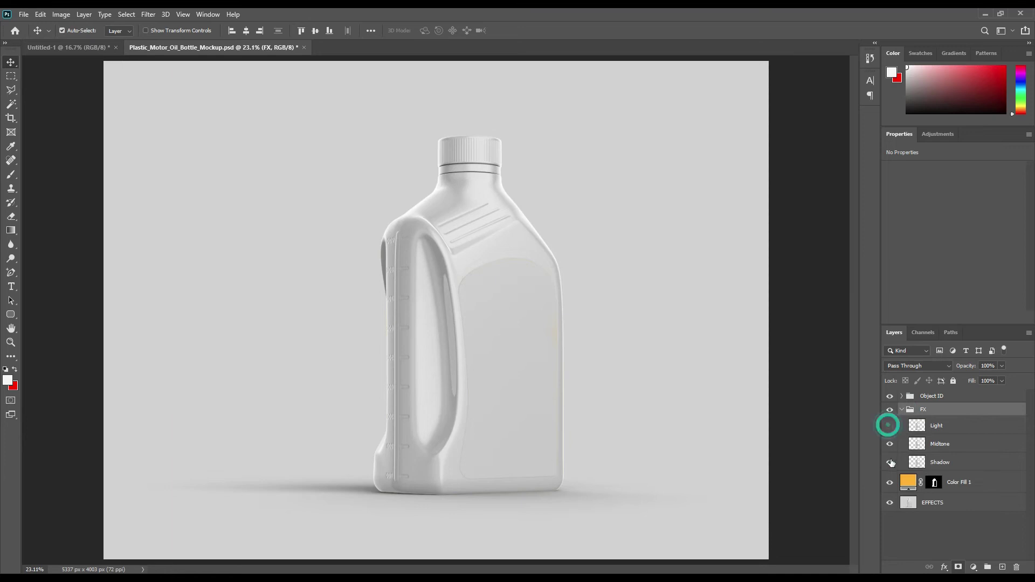
pyautogui.click(889, 444)
pyautogui.click(945, 463)
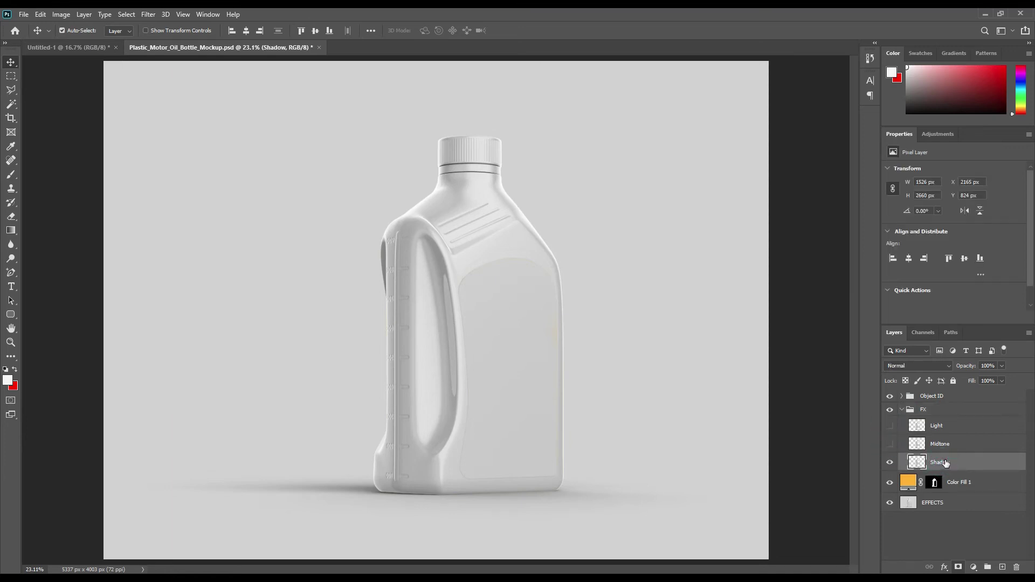
pyautogui.click(933, 368)
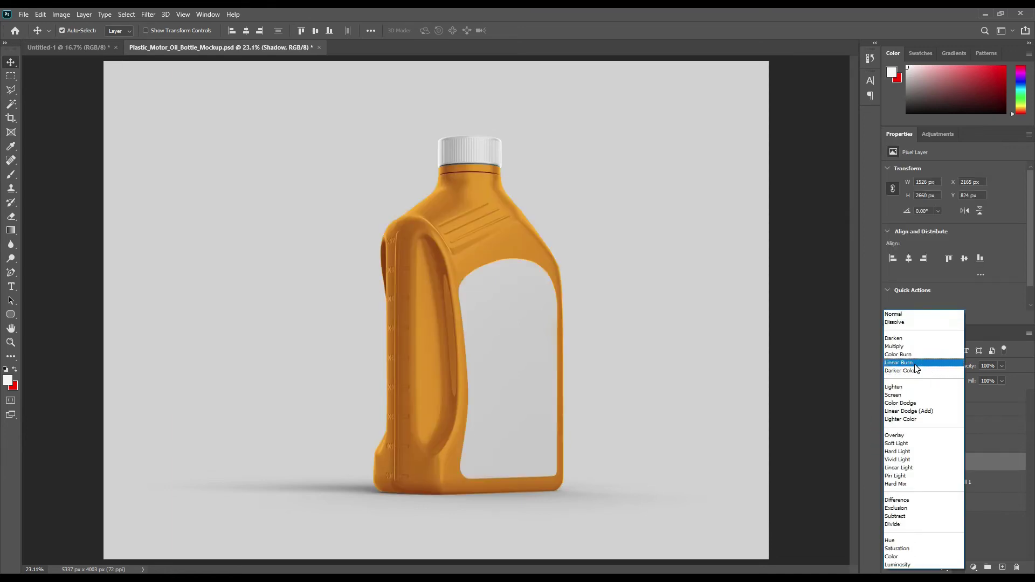
pyautogui.click(915, 363)
# Step: Set Midtone to Linear Dodge (Add) with Levels input black 208 and output white 74
pyautogui.click(889, 444)
pyautogui.click(954, 447)
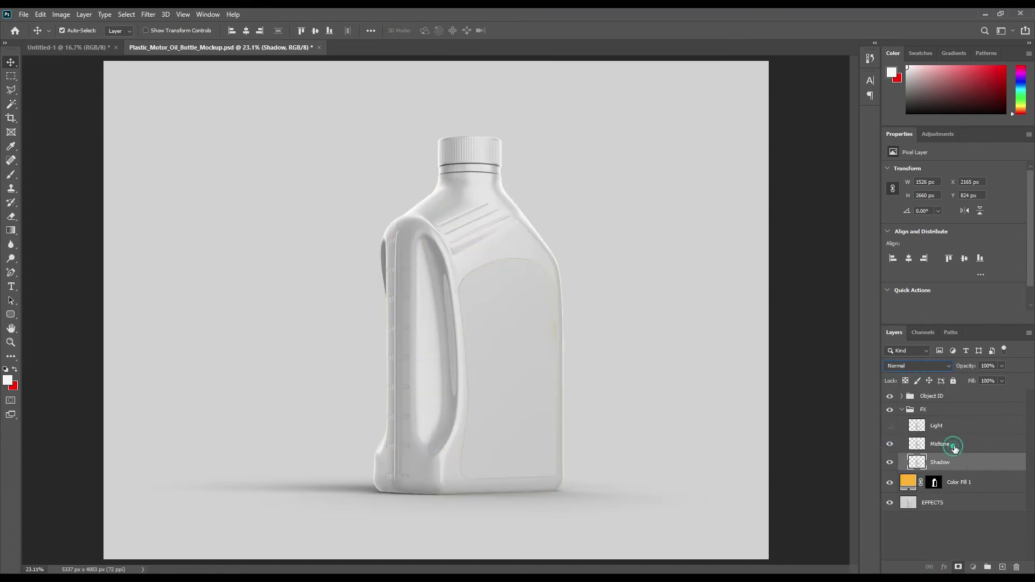
pyautogui.click(934, 365)
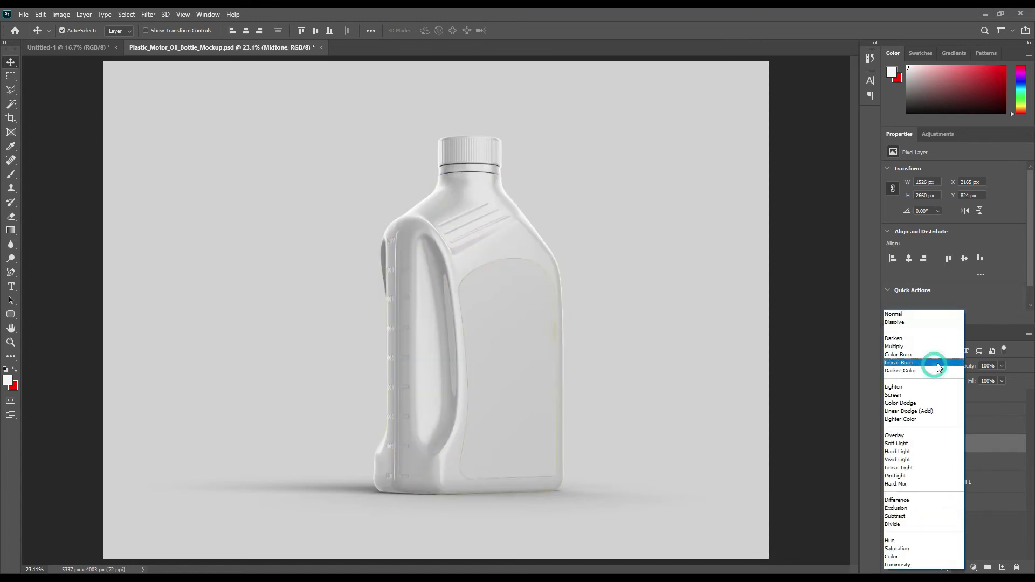
pyautogui.click(922, 411)
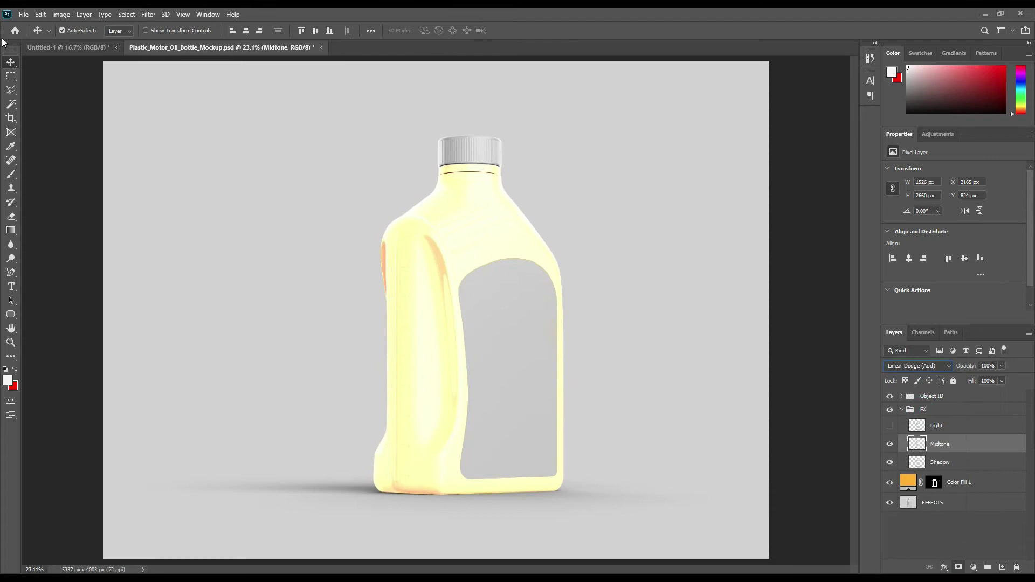
pyautogui.click(61, 14)
pyautogui.click(593, 139)
pyautogui.hotkey('ctrl', 'l')
pyautogui.moveTo(623, 247); pyautogui.dragTo(731, 247)
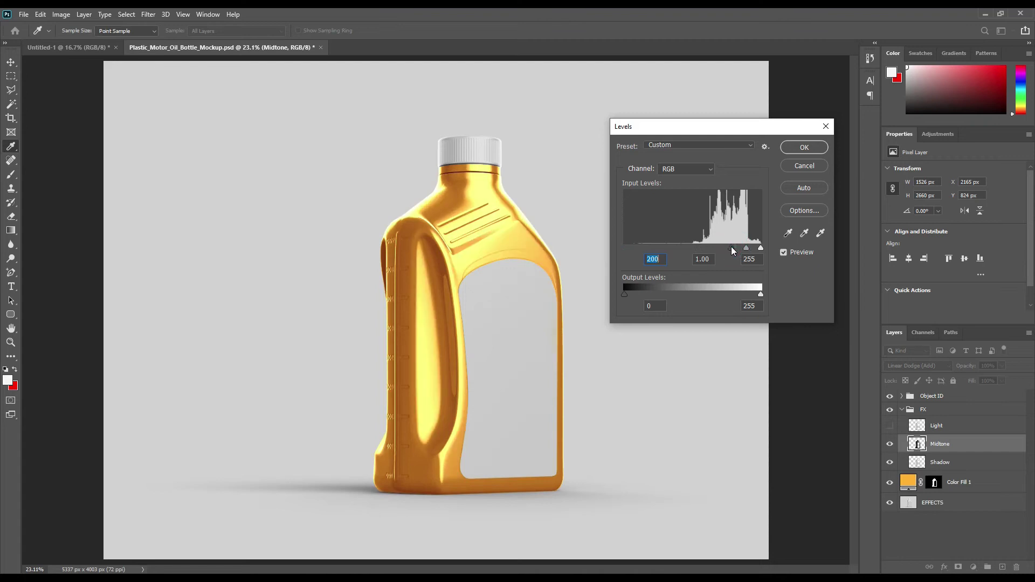
pyautogui.moveTo(759, 294); pyautogui.dragTo(664, 295)
pyautogui.click(797, 149)
# Step: Set Light to Screen with Levels input black 204 and output white 185
pyautogui.click(890, 426)
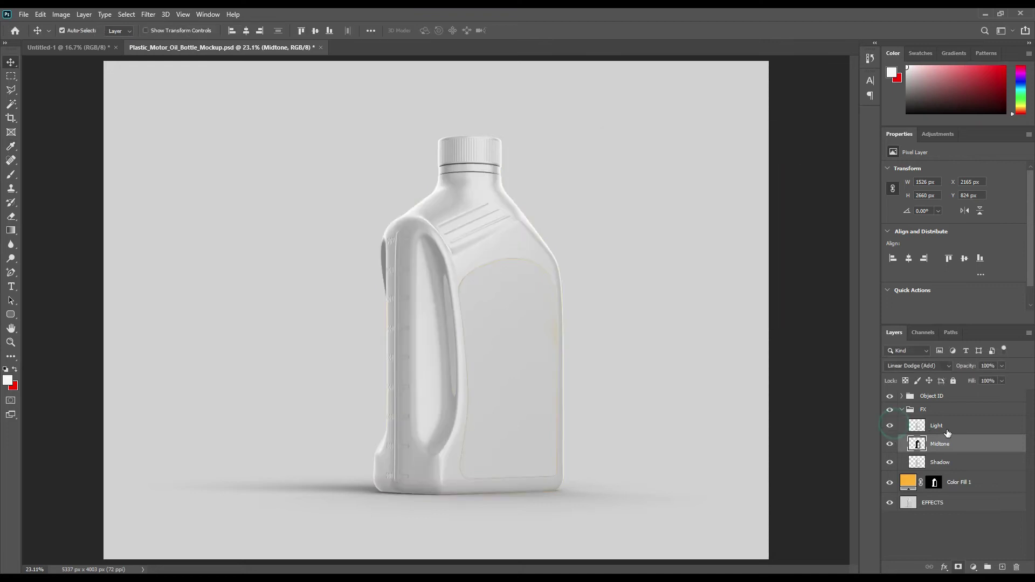
pyautogui.click(937, 426)
pyautogui.click(931, 365)
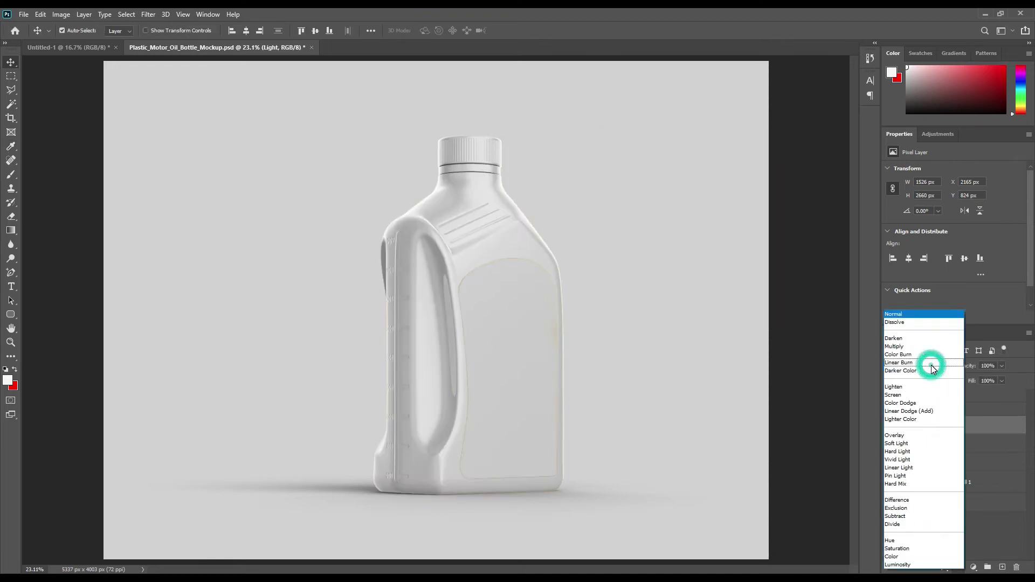
pyautogui.click(900, 399)
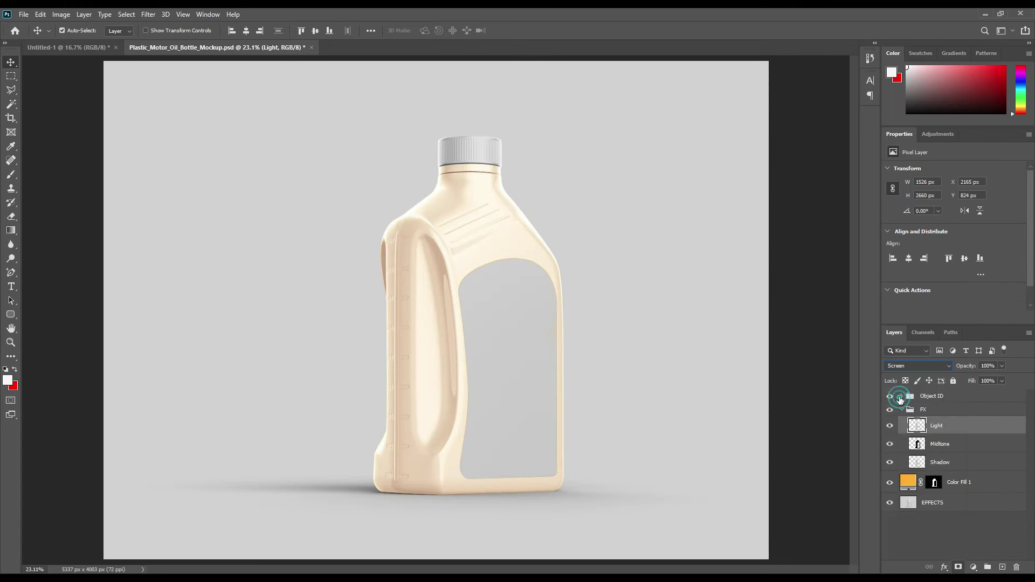
pyautogui.click(61, 14)
pyautogui.click(86, 39)
pyautogui.click(201, 50)
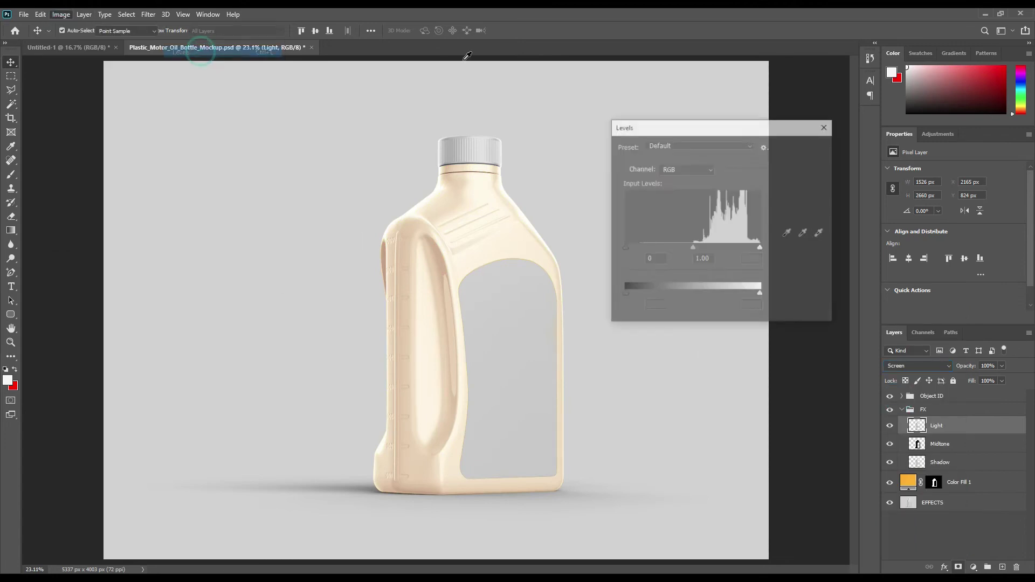
pyautogui.moveTo(623, 247); pyautogui.dragTo(730, 247)
pyautogui.moveTo(762, 293); pyautogui.dragTo(725, 292)
pyautogui.click(732, 248)
pyautogui.click(811, 144)
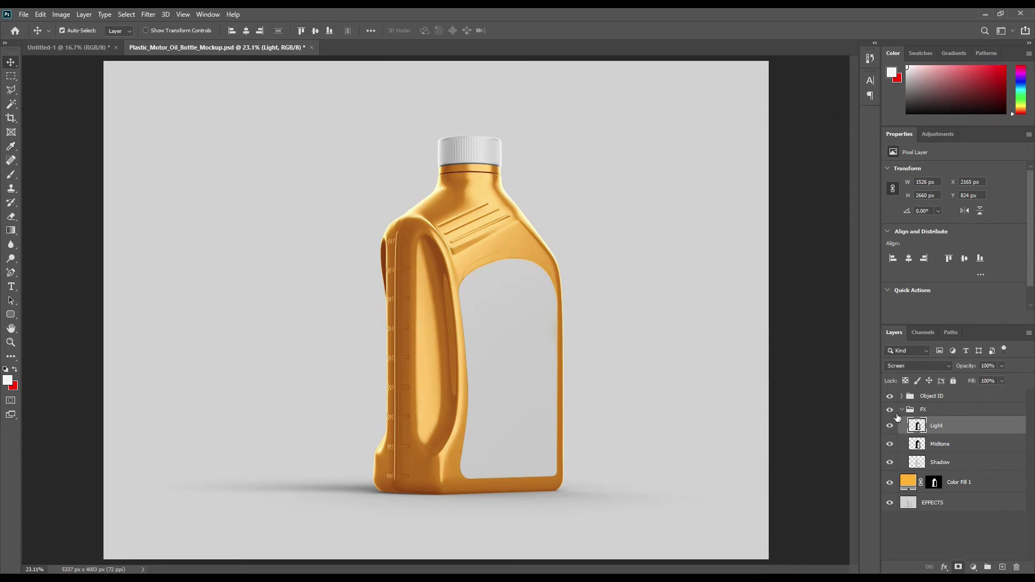
pyautogui.click(889, 427)
pyautogui.click(889, 427)
pyautogui.click(902, 410)
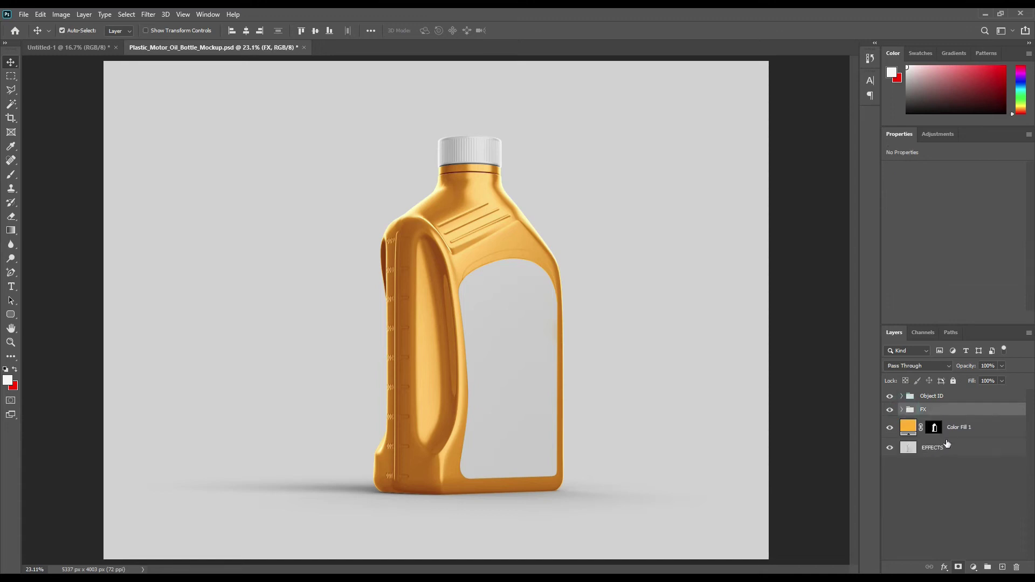
# Step: Colour-code the Color Fill 1 layer red and select the EFFECTS layer
pyautogui.rightClick(964, 430)
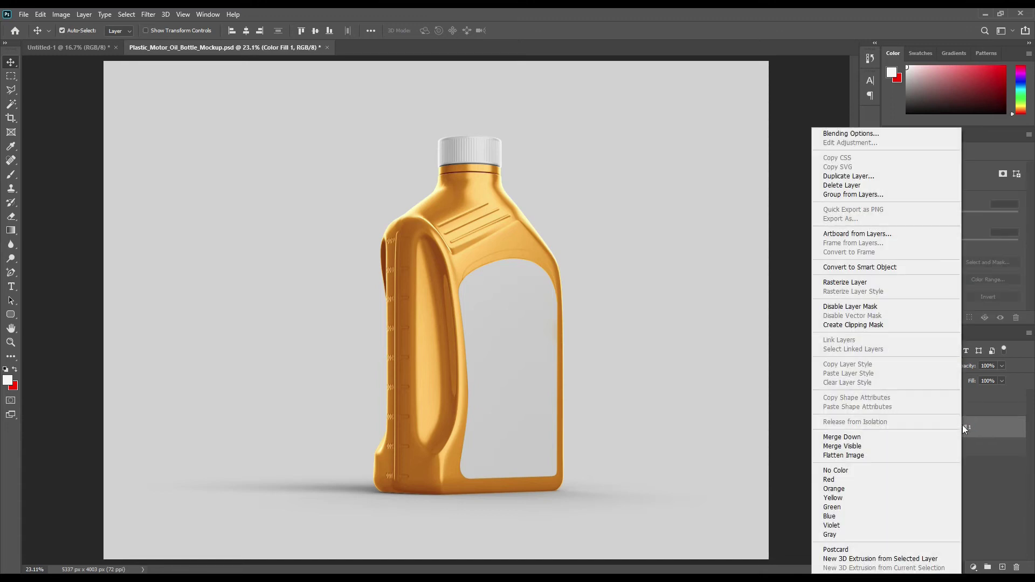
pyautogui.click(853, 479)
pyautogui.click(932, 488)
pyautogui.click(946, 451)
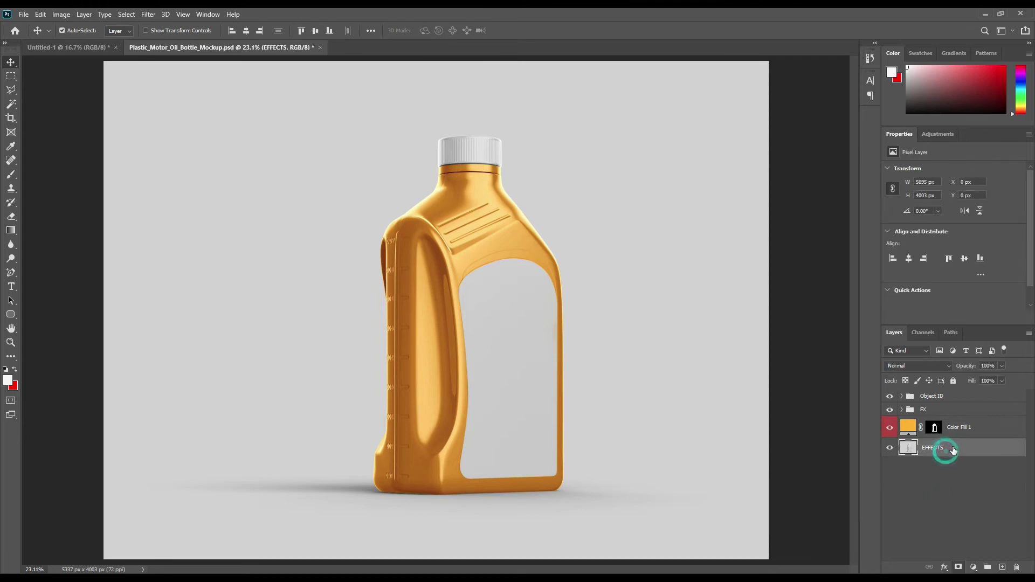
# Step: Draw a rounded rectangle, Rectangle 1, over the label area and convert it to a smart object
pyautogui.click(11, 314)
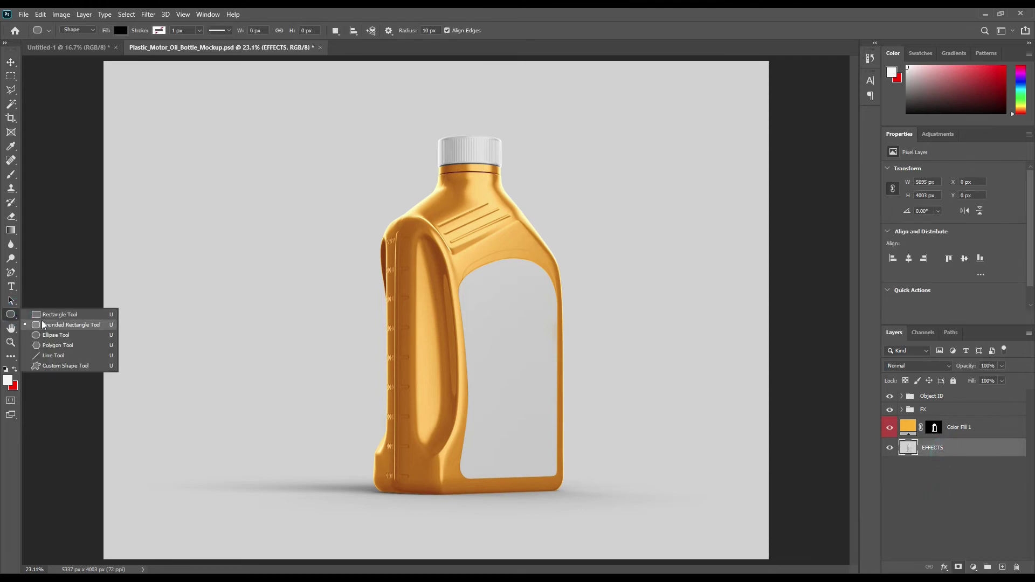
pyautogui.click(49, 316)
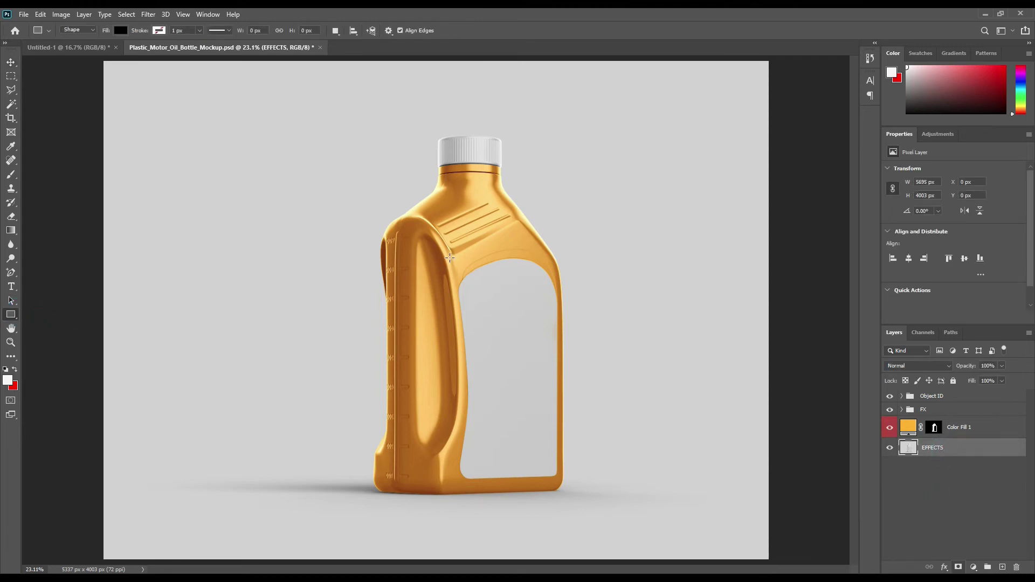
pyautogui.moveTo(450, 253); pyautogui.dragTo(564, 481)
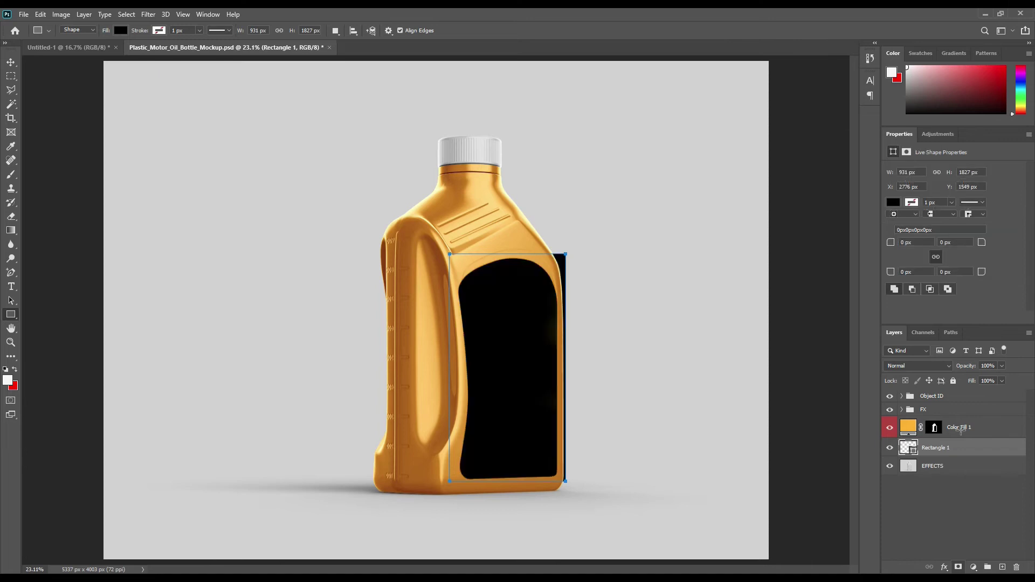
pyautogui.rightClick(938, 451)
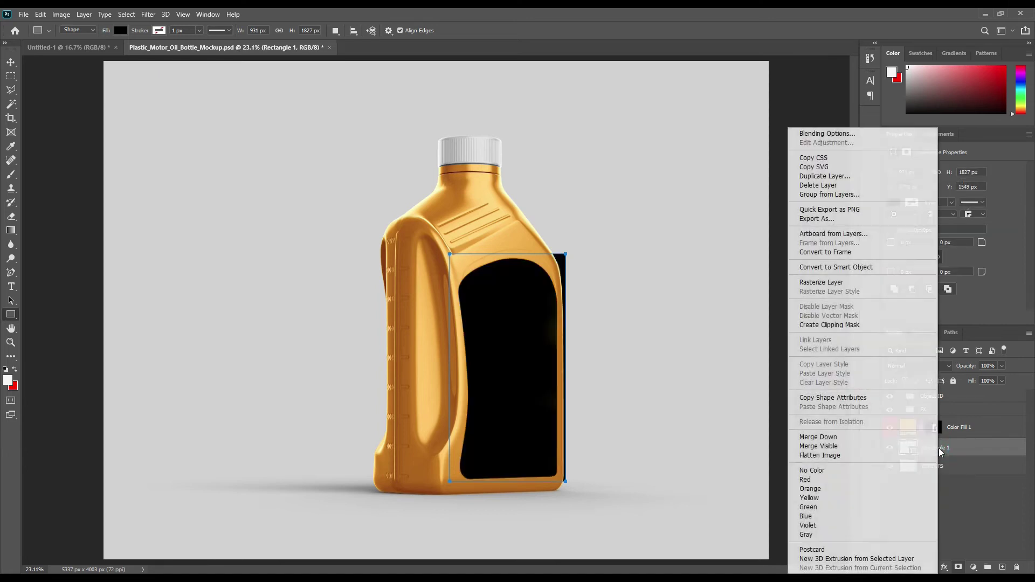
pyautogui.click(834, 268)
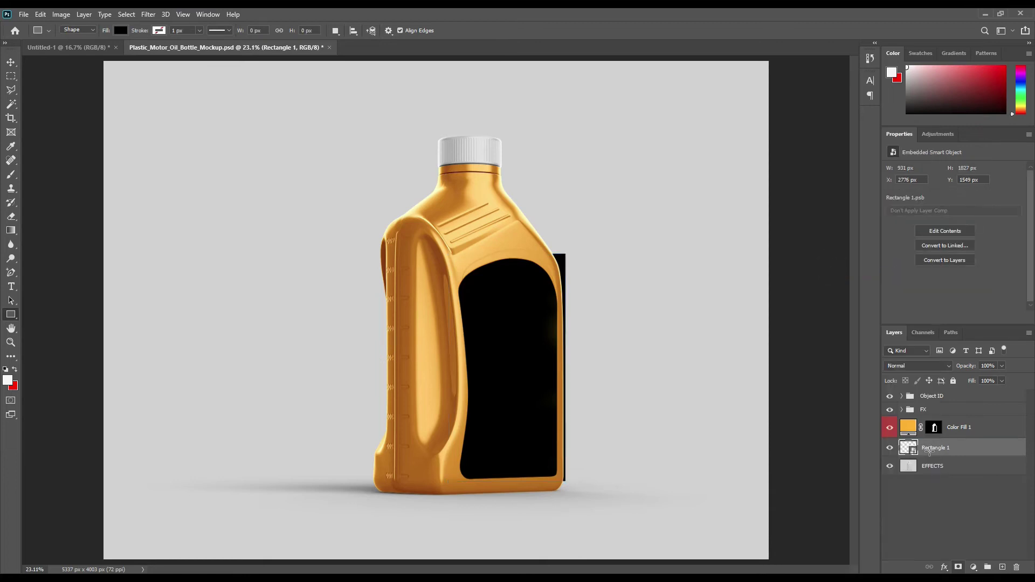
# Step: Put the Rectangle 1 smart object into Distort free-transform mode, zoomed in on the label
pyautogui.hotkey('ctrl', 't')
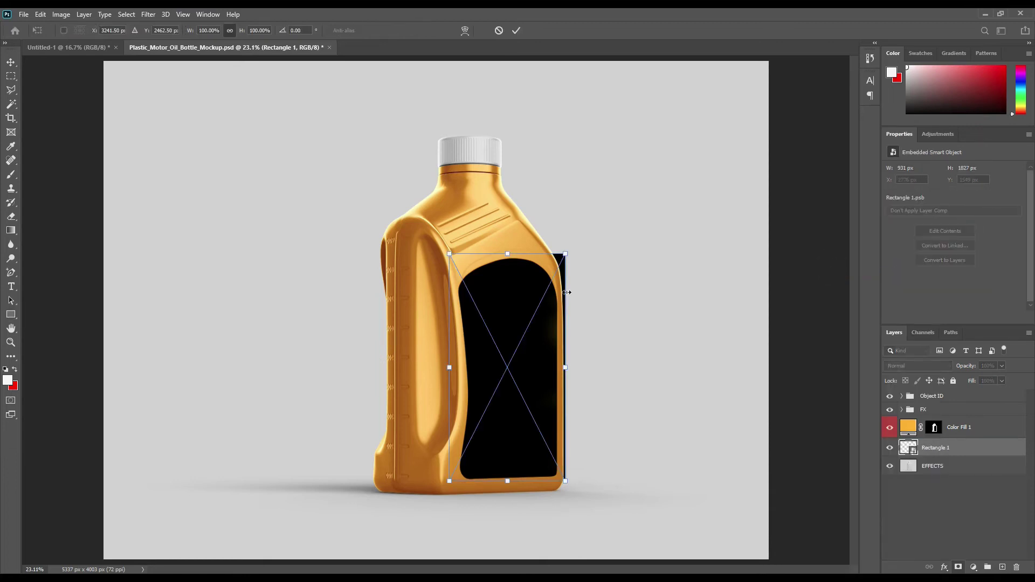
pyautogui.hotkey('ctrl', '+')
pyautogui.hotkey('ctrl', '+')
pyautogui.hotkey('ctrl', '+')
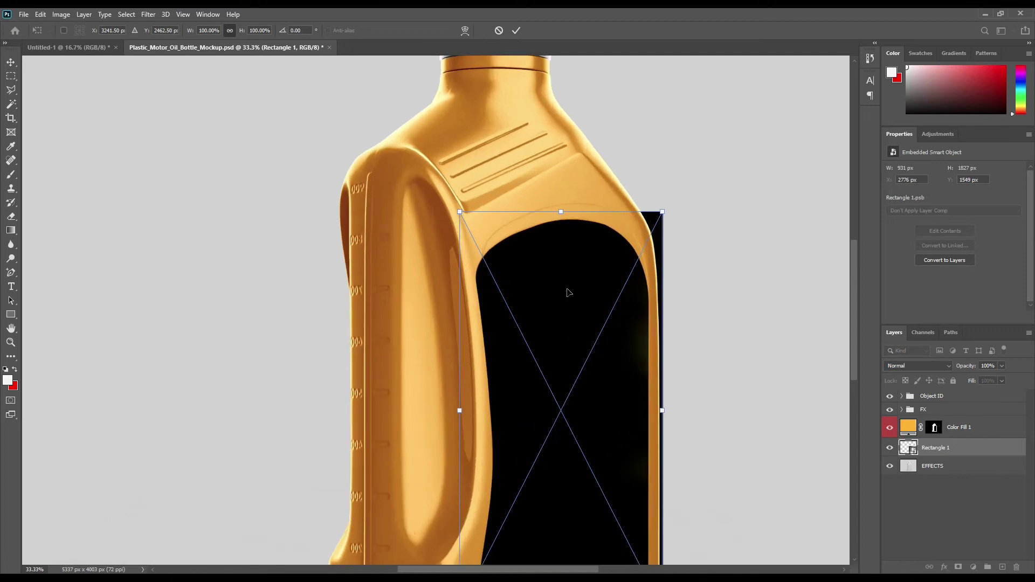
pyautogui.moveTo(627, 360); pyautogui.dragTo(522, 270)
pyautogui.rightClick(502, 187)
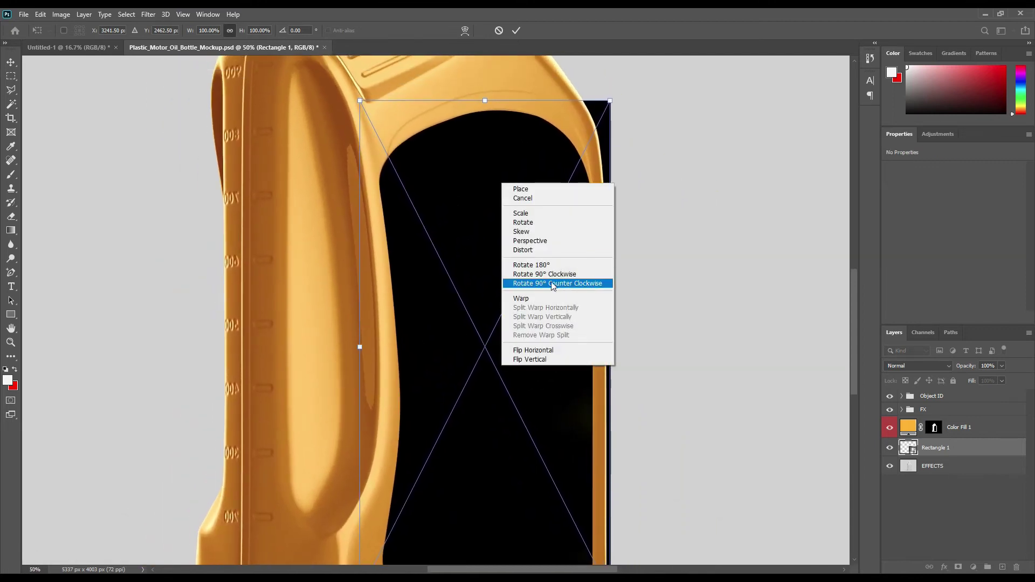
pyautogui.click(536, 242)
pyautogui.rightClick(485, 230)
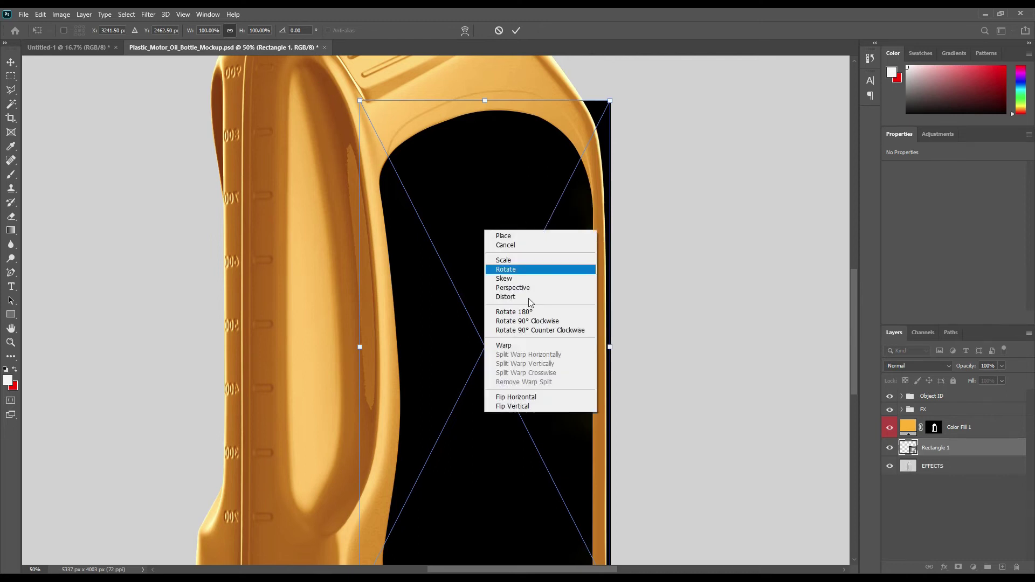
pyautogui.click(518, 297)
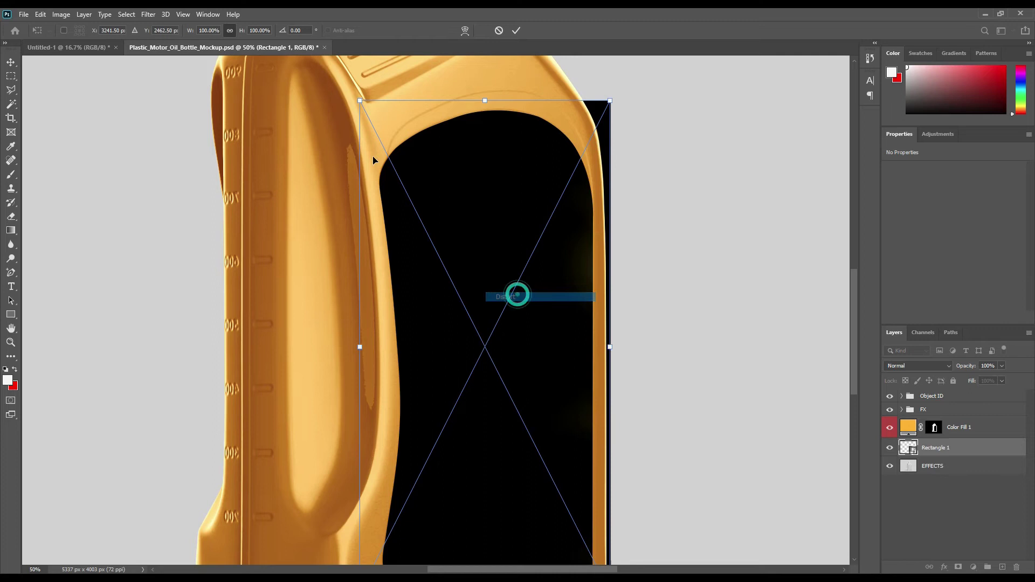
# Step: Drag the four corners of Rectangle 1 onto the edges of the bottle's label area
pyautogui.moveTo(358, 106); pyautogui.dragTo(338, 119)
pyautogui.moveTo(611, 105); pyautogui.dragTo(595, 108)
pyautogui.scroll(-3, 674, 488)
pyautogui.moveTo(611, 443); pyautogui.dragTo(599, 435)
pyautogui.moveTo(362, 444); pyautogui.dragTo(350, 445)
# Step: Refine the top corners to follow the label curve and commit the distortion
pyautogui.moveTo(442, 145); pyautogui.dragTo(460, 351)
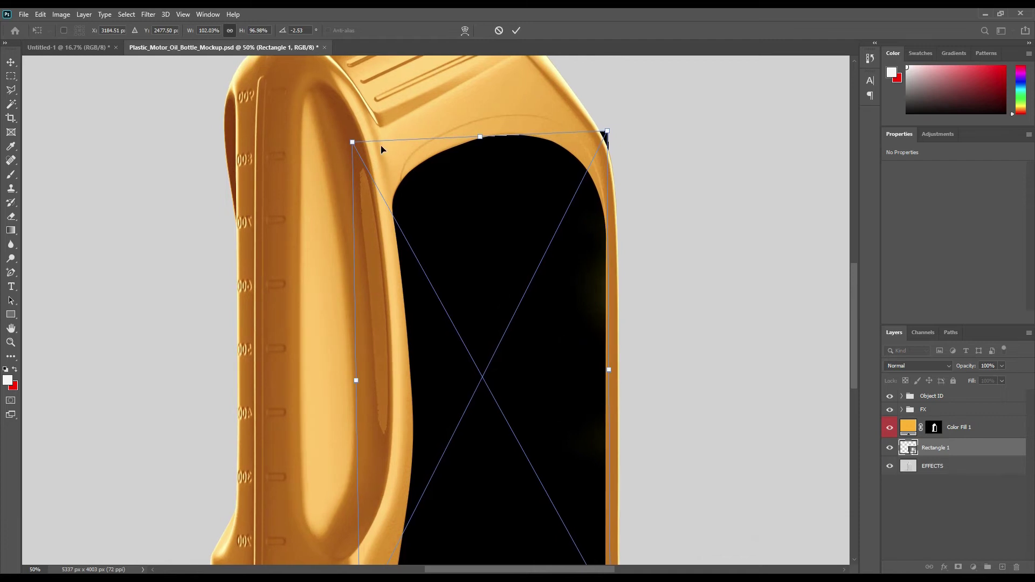
pyautogui.moveTo(353, 143); pyautogui.dragTo(365, 132)
pyautogui.moveTo(689, 432); pyautogui.dragTo(708, 381)
pyautogui.moveTo(624, 80); pyautogui.dragTo(629, 81)
pyautogui.moveTo(533, 353)
pyautogui.mouseDown()
pyautogui.moveTo(534, 307)
pyautogui.moveTo(535, 339)
pyautogui.mouseUp()
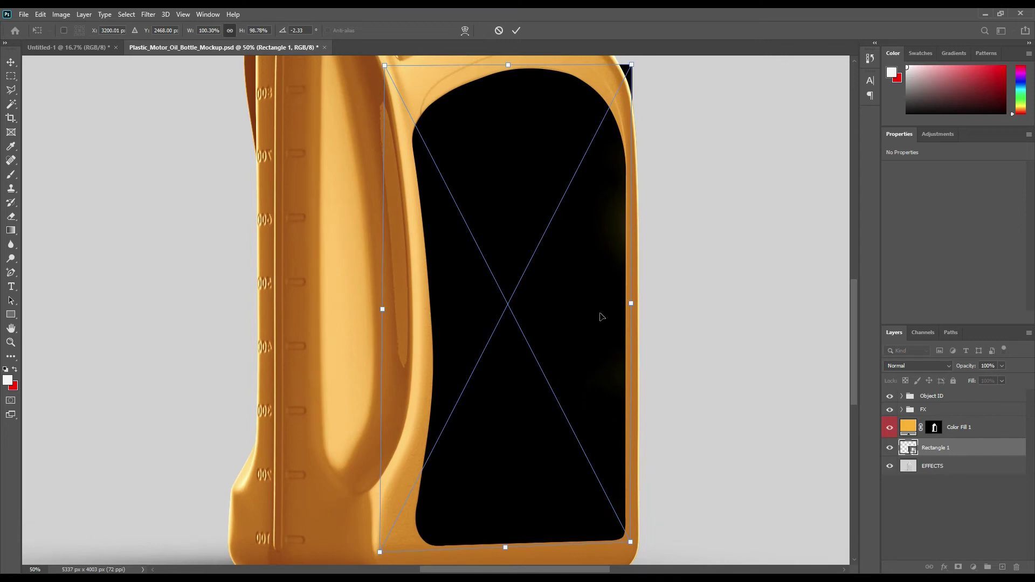
pyautogui.click(516, 30)
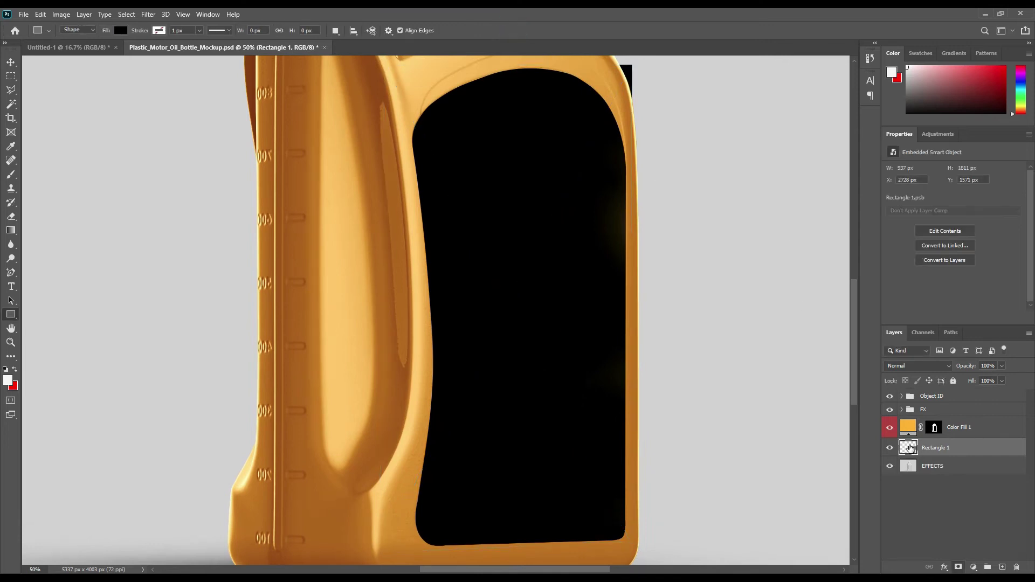
# Step: Load Shape 3's label outline as a selection and mask Rectangle 1 with it, redoing the mask once
pyautogui.click(902, 397)
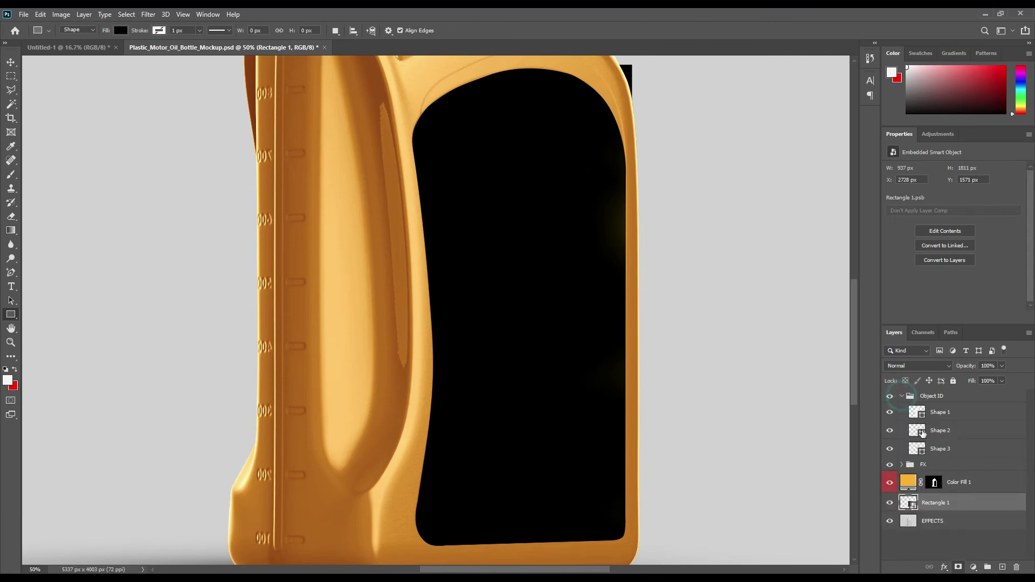
pyautogui.keyDown('ctrl'); pyautogui.click(919, 455); pyautogui.keyUp('ctrl')
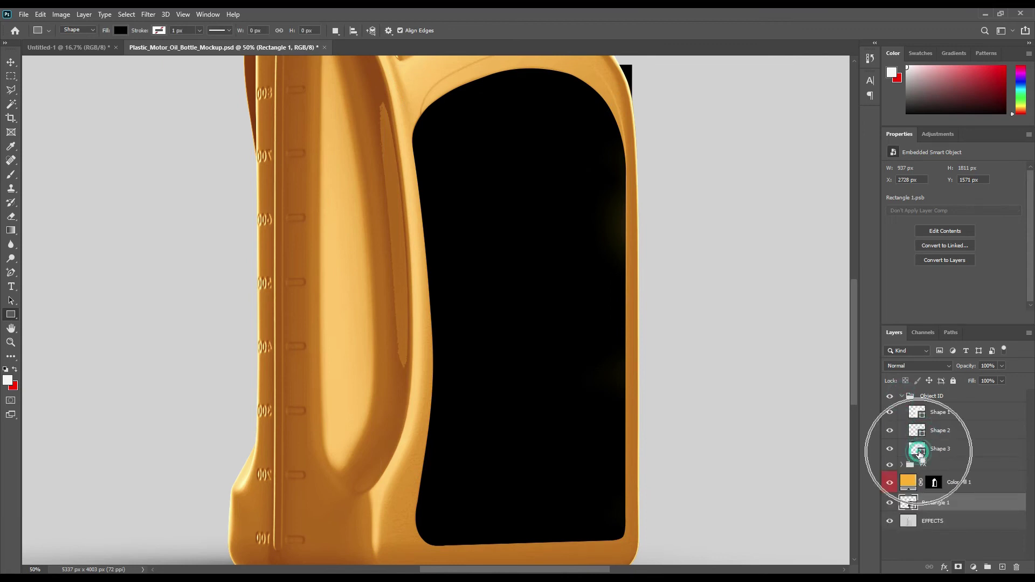
pyautogui.click(902, 397)
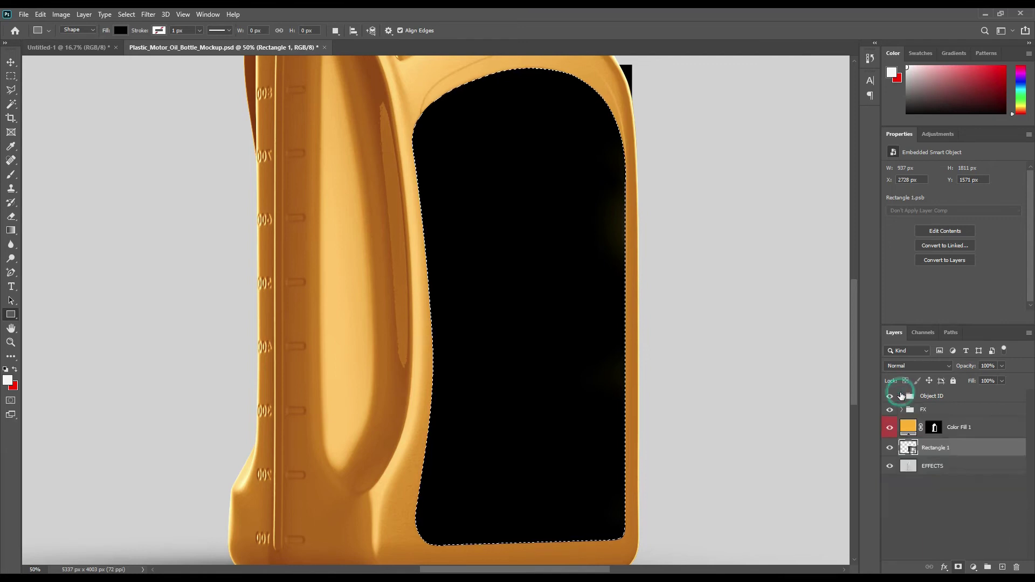
pyautogui.click(958, 568)
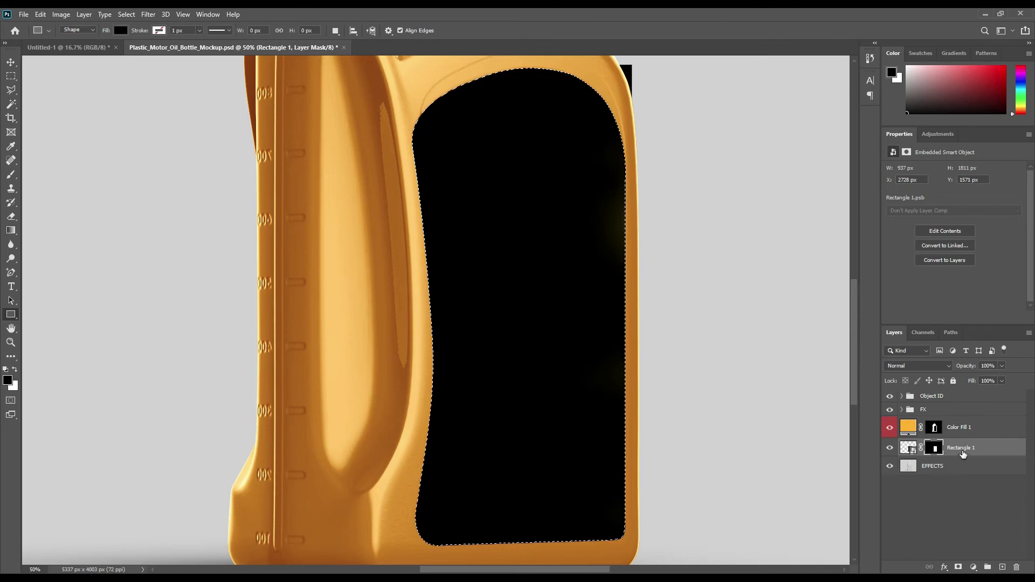
pyautogui.rightClick(935, 452)
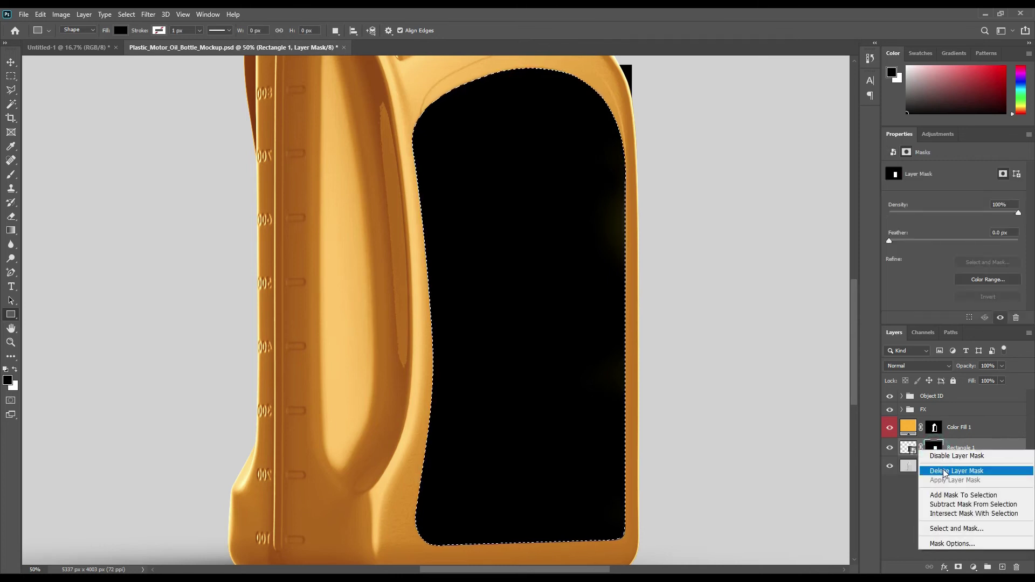
pyautogui.click(938, 469)
pyautogui.click(958, 568)
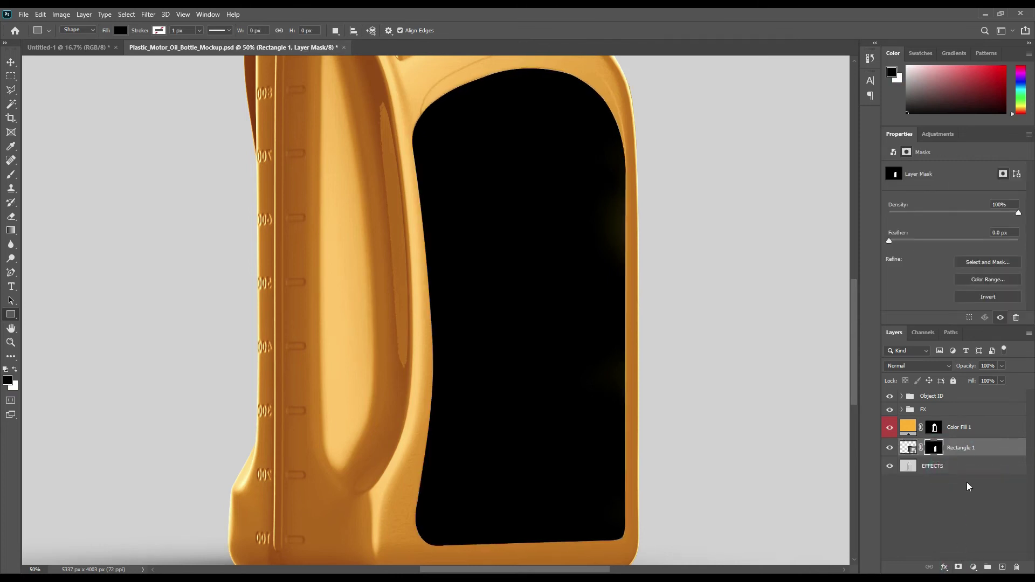
# Step: Reload the label selection and paint along the label edge on Color Fill 1's mask
pyautogui.click(934, 484)
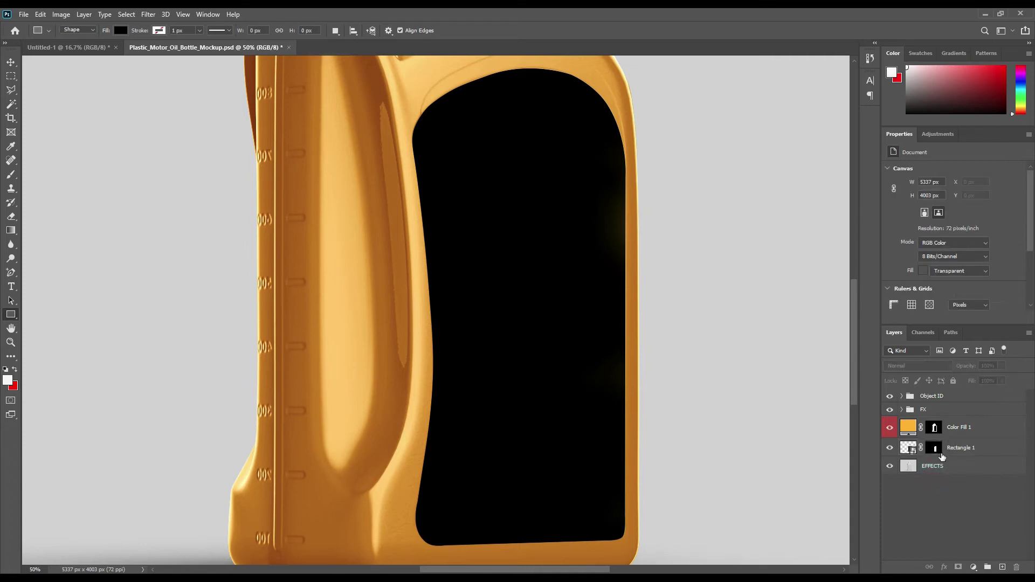
pyautogui.keyDown('ctrl'); pyautogui.click(934, 447); pyautogui.keyUp('ctrl')
pyautogui.click(934, 429)
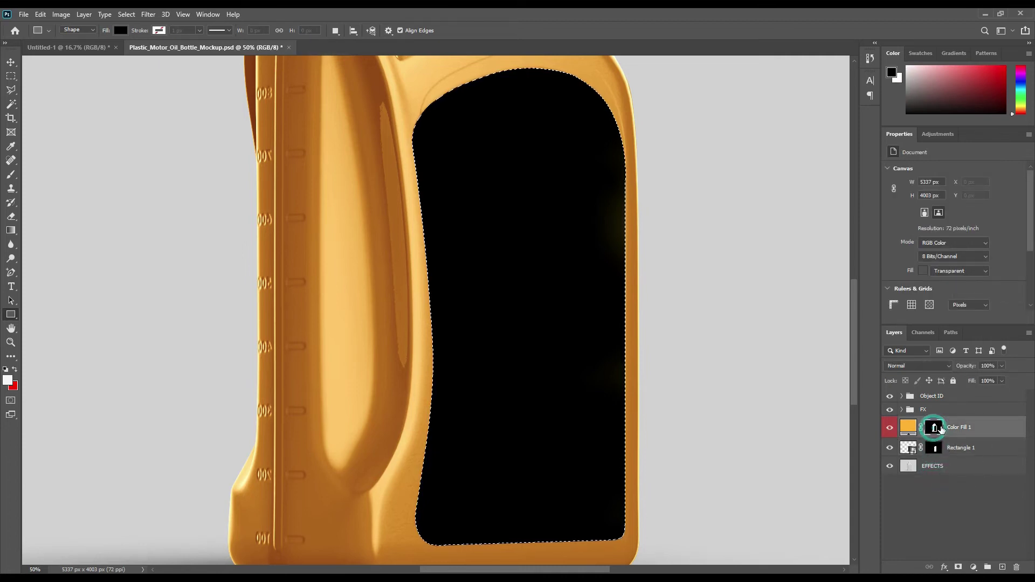
pyautogui.click(11, 175)
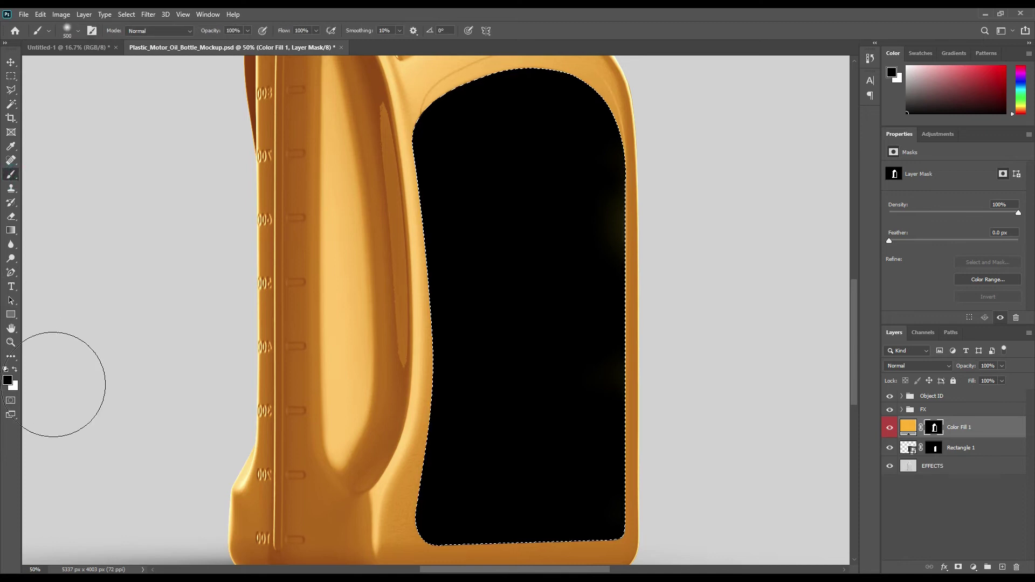
pyautogui.moveTo(619, 192); pyautogui.dragTo(621, 288)
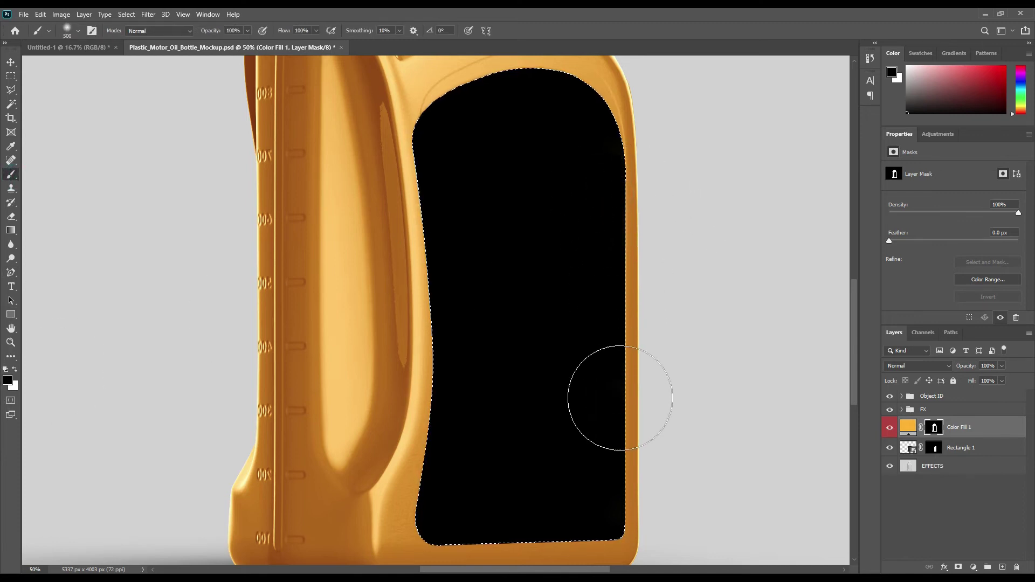
pyautogui.moveTo(620, 429)
pyautogui.mouseDown()
pyautogui.moveTo(601, 527)
pyautogui.moveTo(619, 92)
pyautogui.moveTo(435, 220)
pyautogui.moveTo(531, 542)
pyautogui.mouseUp()
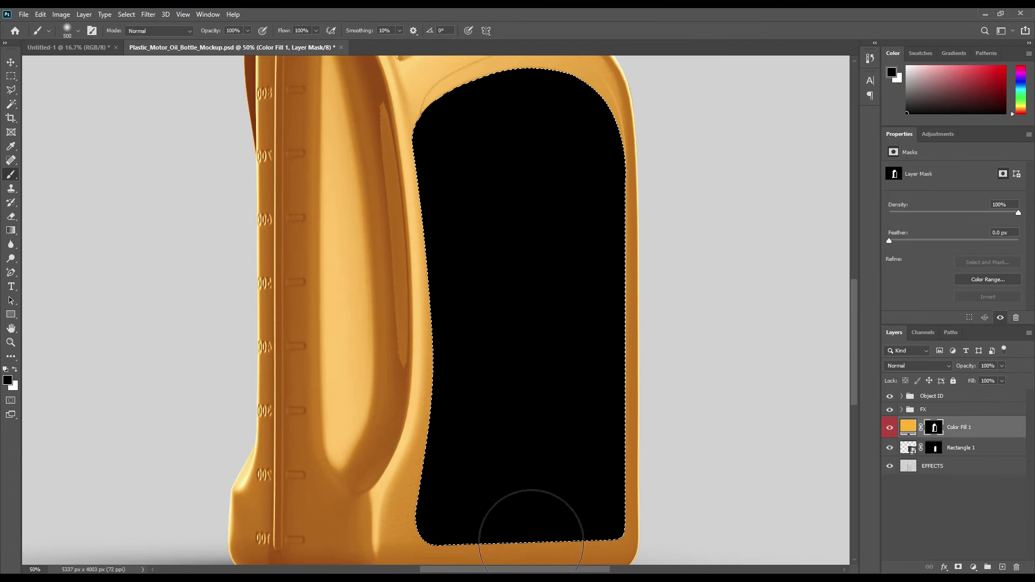
# Step: Switch to the Move tool, clear the selection, and reload the label shape selection
pyautogui.click(13, 64)
pyautogui.hotkey('ctrl', 'd')
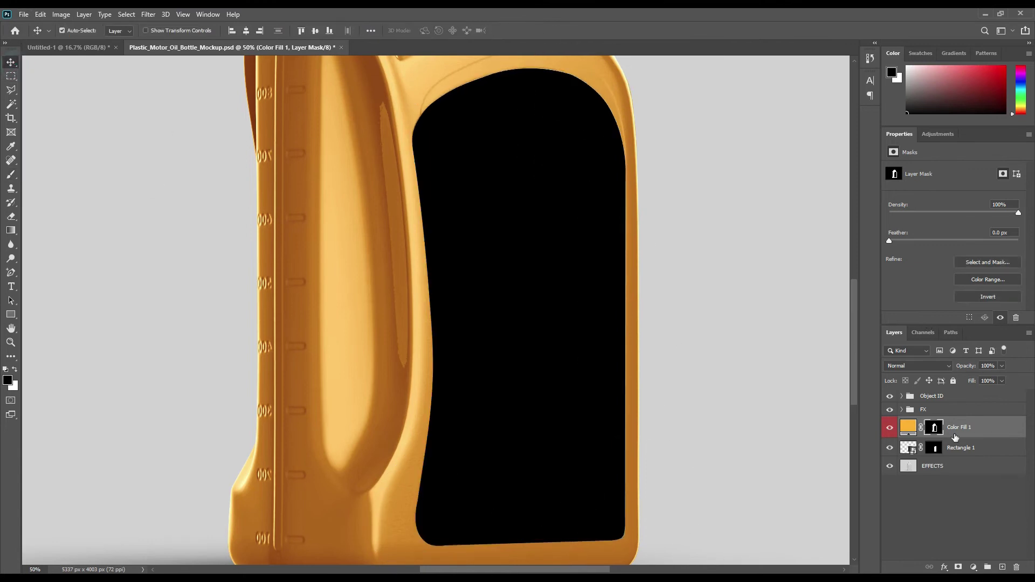
pyautogui.keyDown('ctrl'); pyautogui.click(935, 449); pyautogui.keyUp('ctrl')
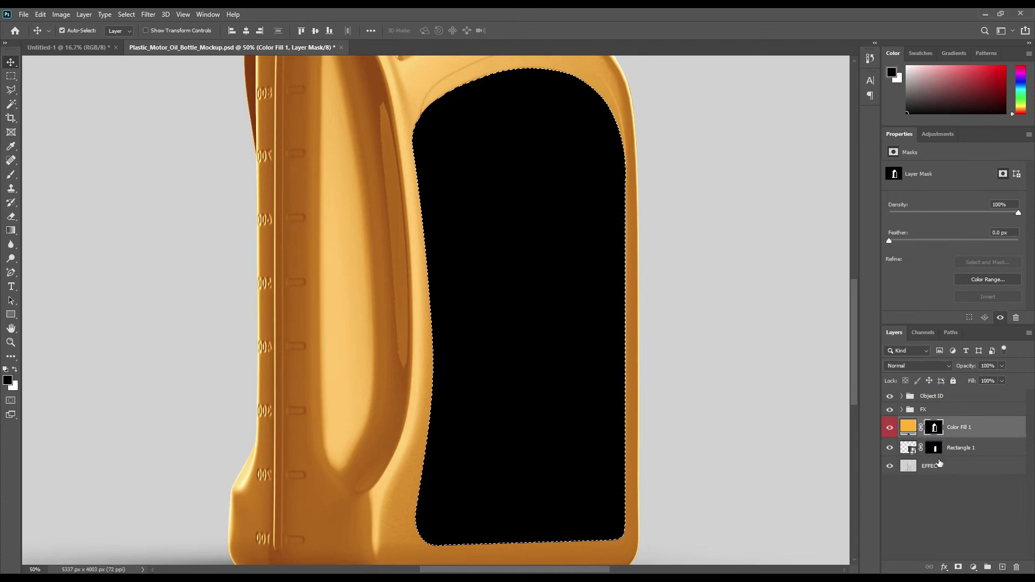
# Step: Copy the EFFECTS label area into Layer 1 above Rectangle 1, duplicate it, and start renaming Layer 1
pyautogui.click(939, 465)
pyautogui.hotkey('ctrl', 'j')
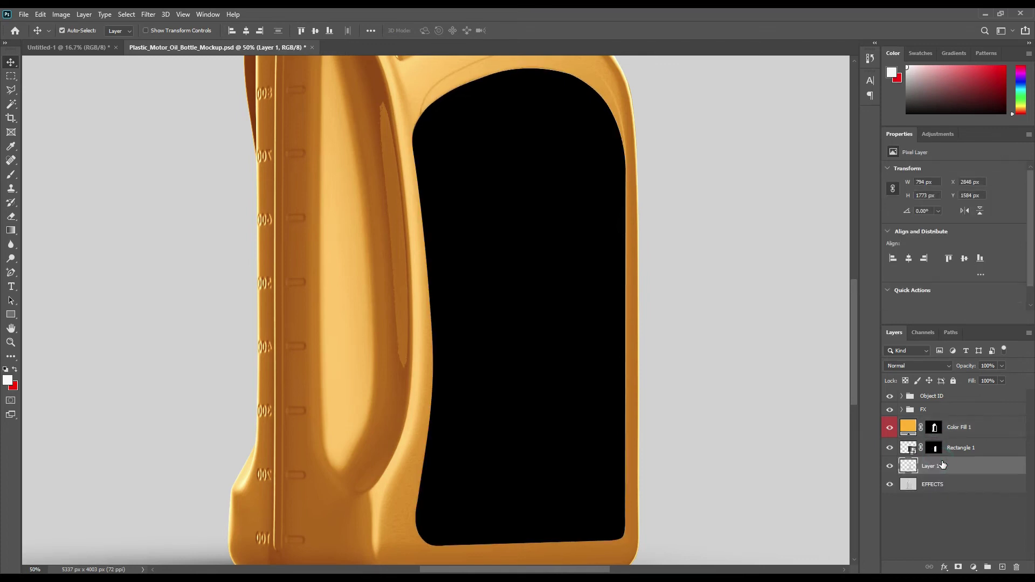
pyautogui.moveTo(944, 467); pyautogui.dragTo(954, 452)
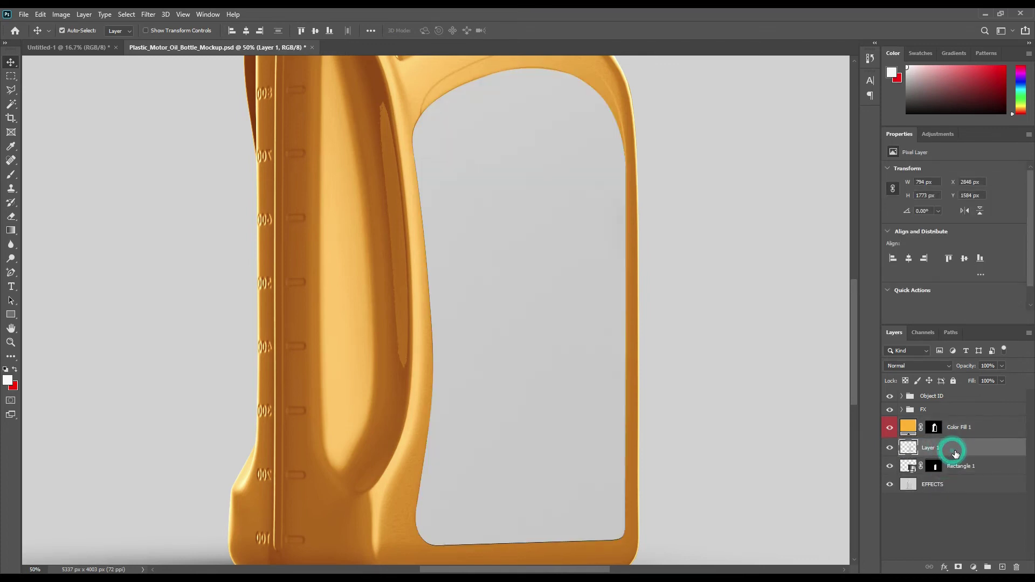
pyautogui.hotkey('ctrl', 'j')
pyautogui.hotkey('ctrl', 'j')
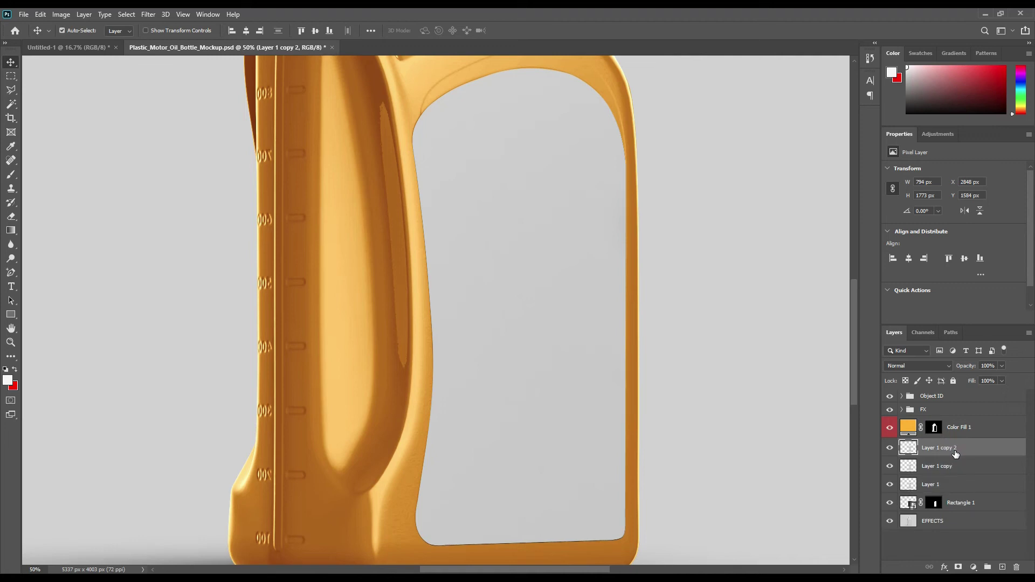
pyautogui.doubleClick(937, 484)
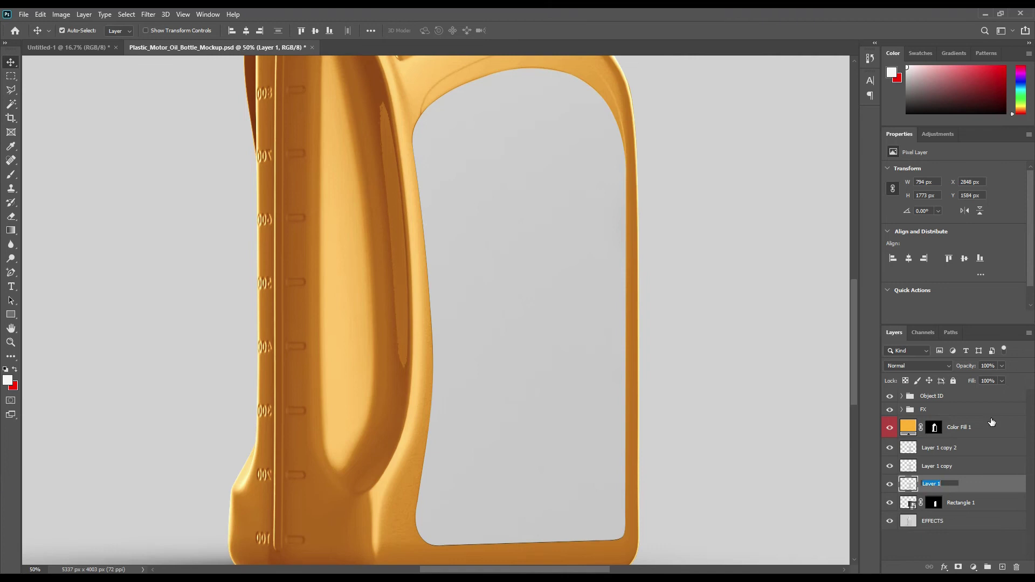
# Step: Rename the three bottle copy layers Shadow, Midtone and Light
pyautogui.write('Shadow')
pyautogui.press('Return')
pyautogui.doubleClick(944, 467)
pyautogui.write('Midtone')
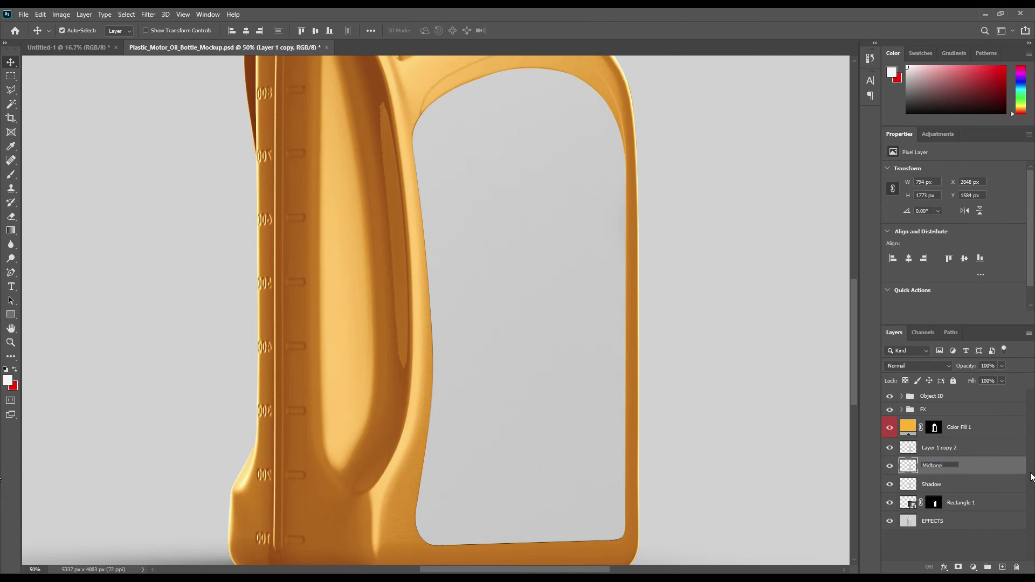
pyautogui.press('Return')
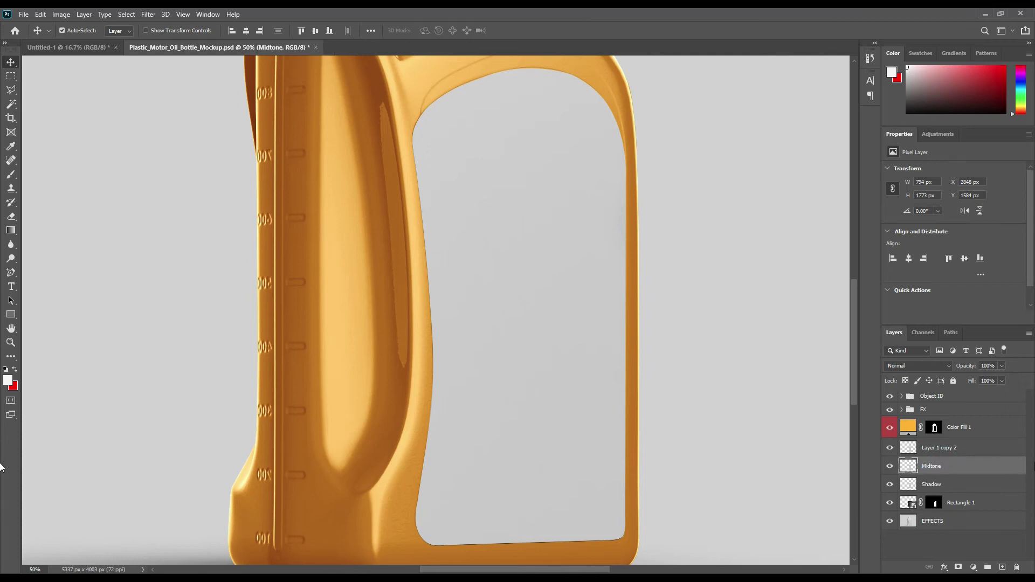
pyautogui.doubleClick(947, 447)
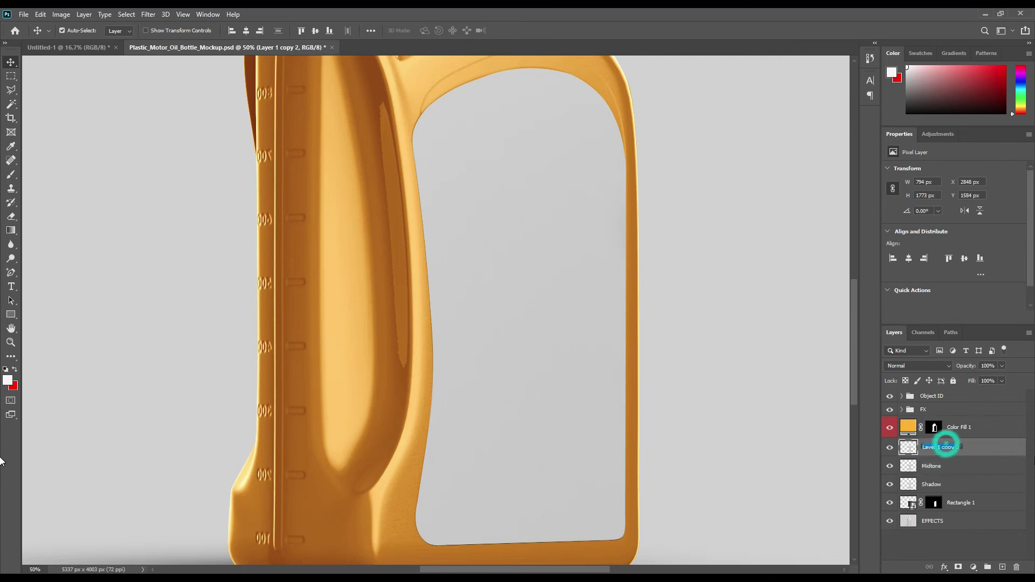
pyautogui.write('L')
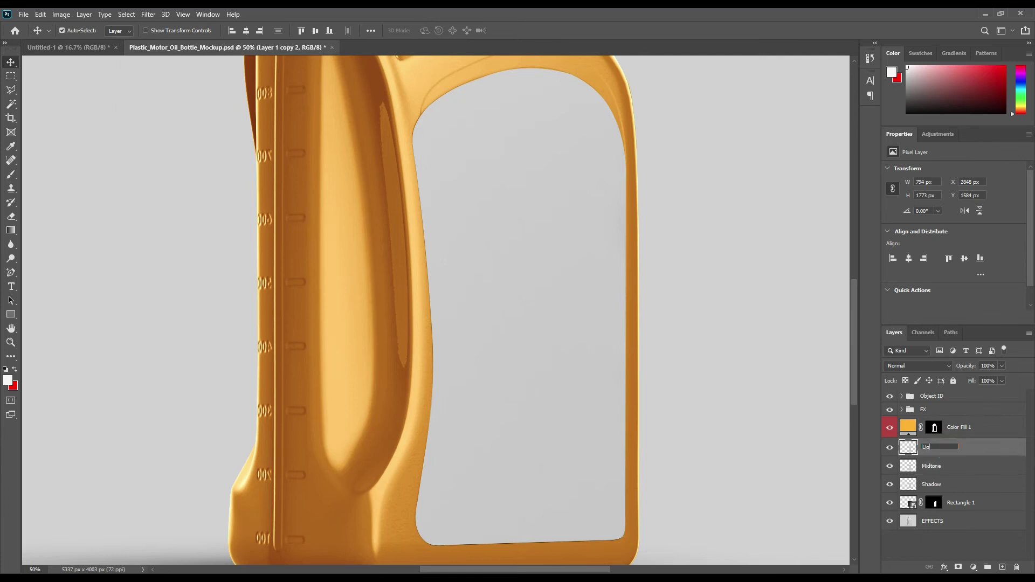
pyautogui.write('ight')
pyautogui.press('Return')
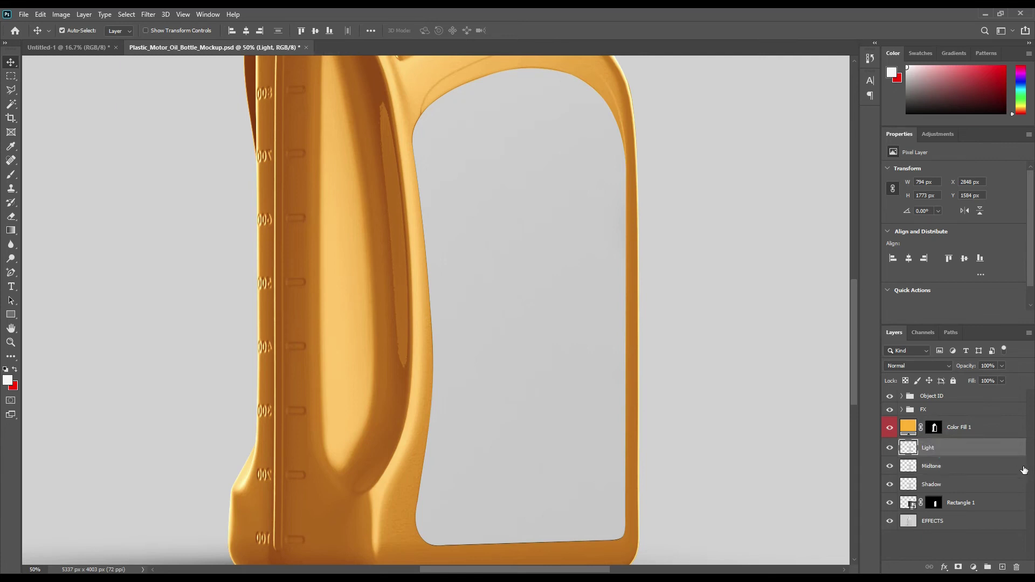
# Step: Group Light, Midtone and Shadow into a group named FX and expand it
pyautogui.keyDown('shift'); pyautogui.click(949, 486); pyautogui.keyUp('shift')
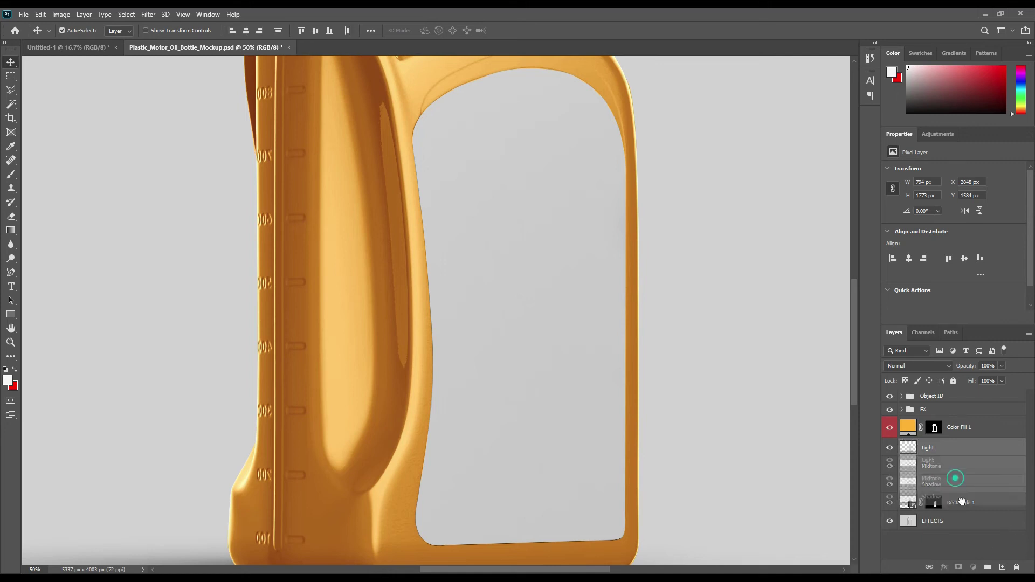
pyautogui.hotkey('ctrl', 'g')
pyautogui.doubleClick(928, 445)
pyautogui.write('FX')
pyautogui.press('Return')
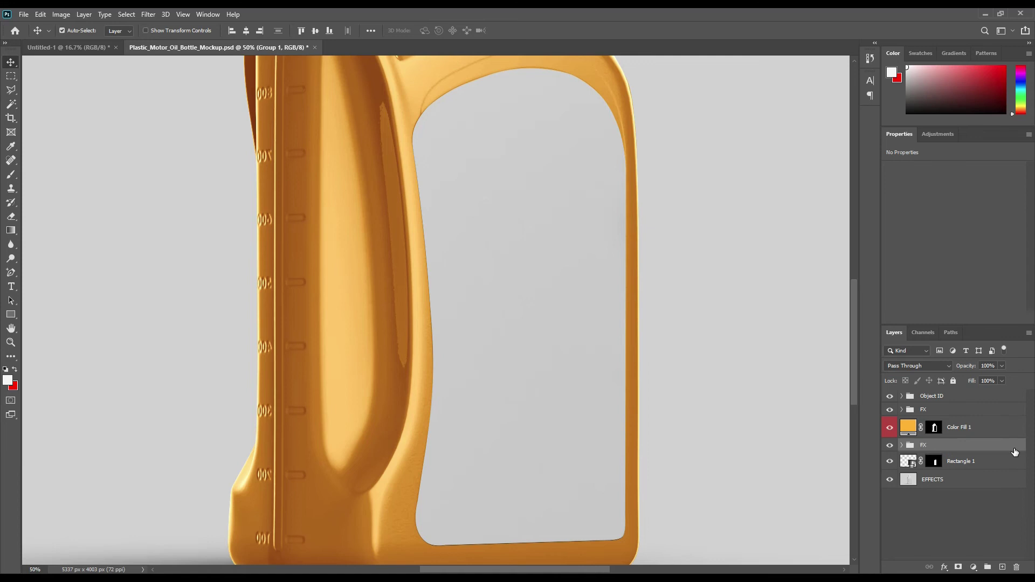
pyautogui.click(902, 446)
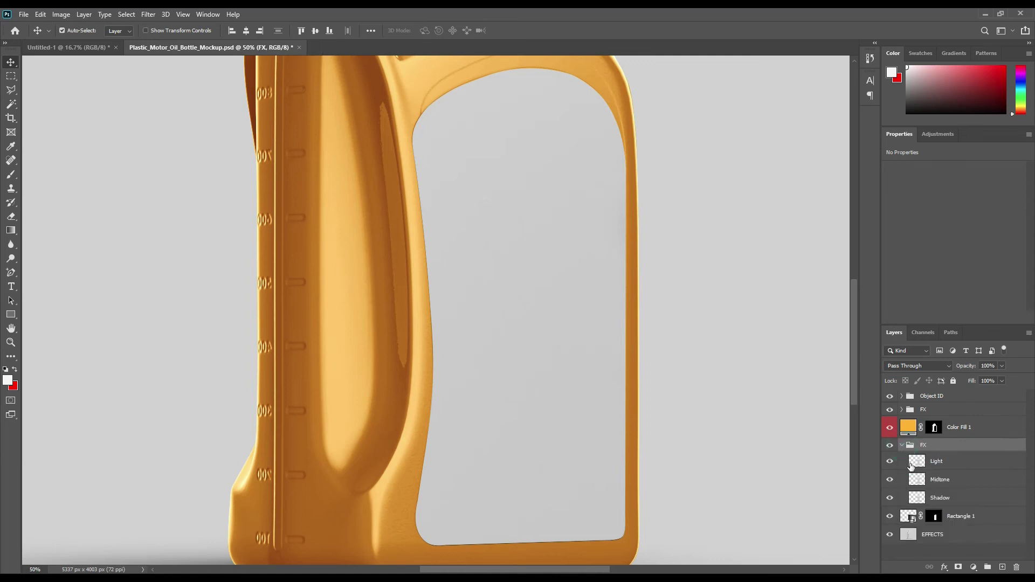
# Step: Hide Light and Midtone, then set the Shadow layer's blend mode to Linear Burn
pyautogui.click(890, 461)
pyautogui.click(890, 480)
pyautogui.click(950, 497)
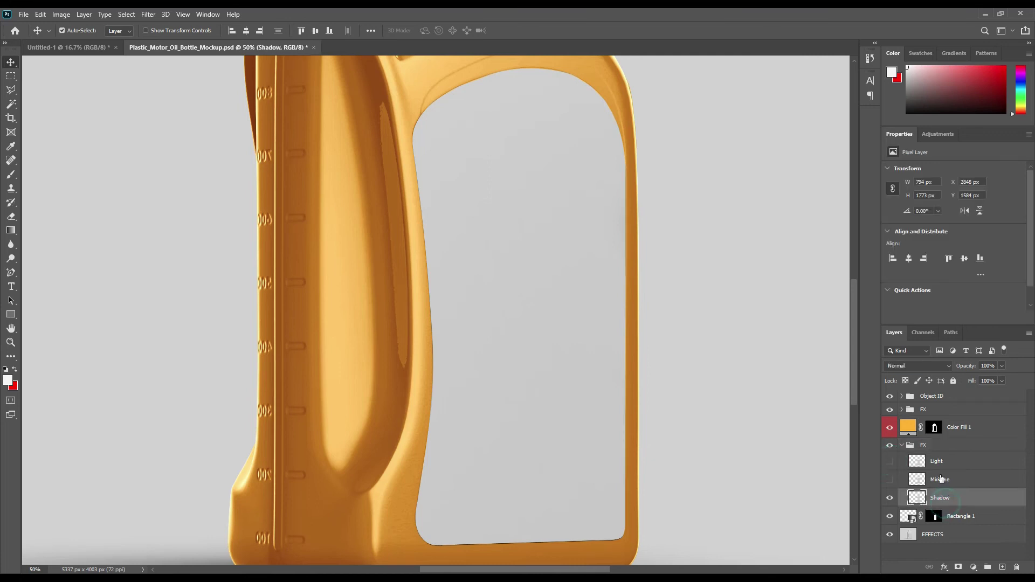
pyautogui.click(936, 362)
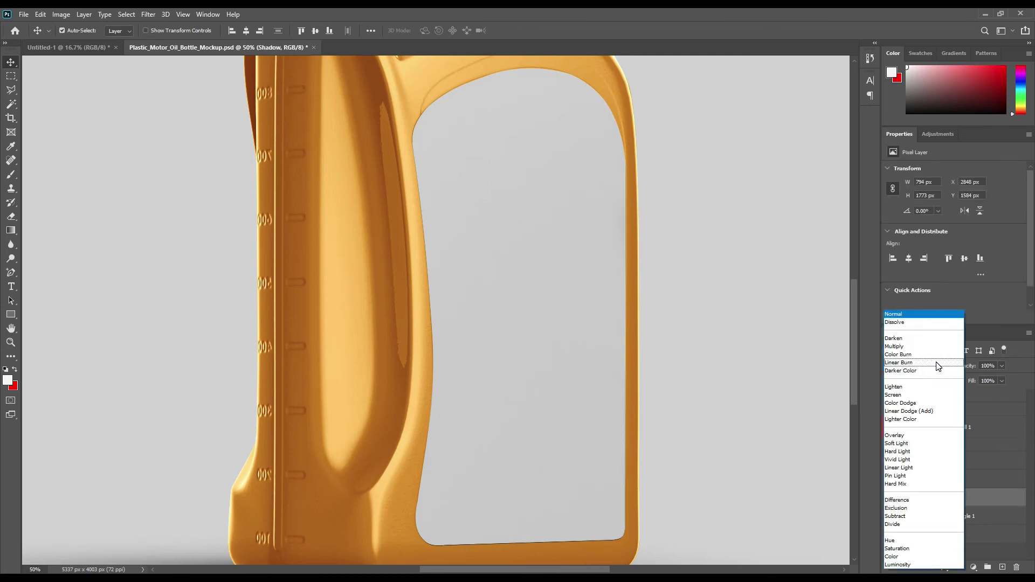
pyautogui.click(905, 363)
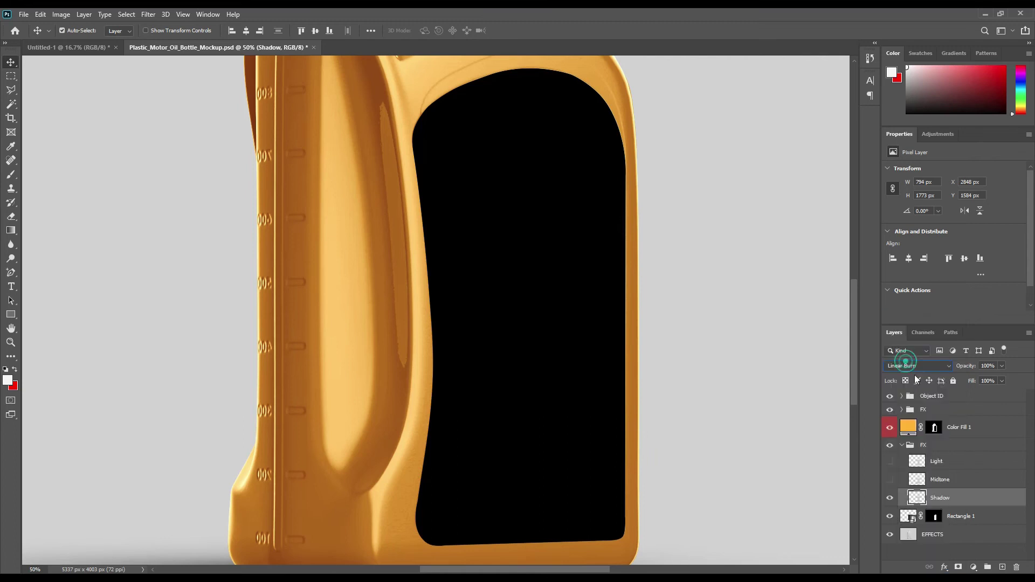
# Step: Set Midtone to Linear Dodge (Add) and raise its Levels input black to 194
pyautogui.click(890, 479)
pyautogui.click(939, 480)
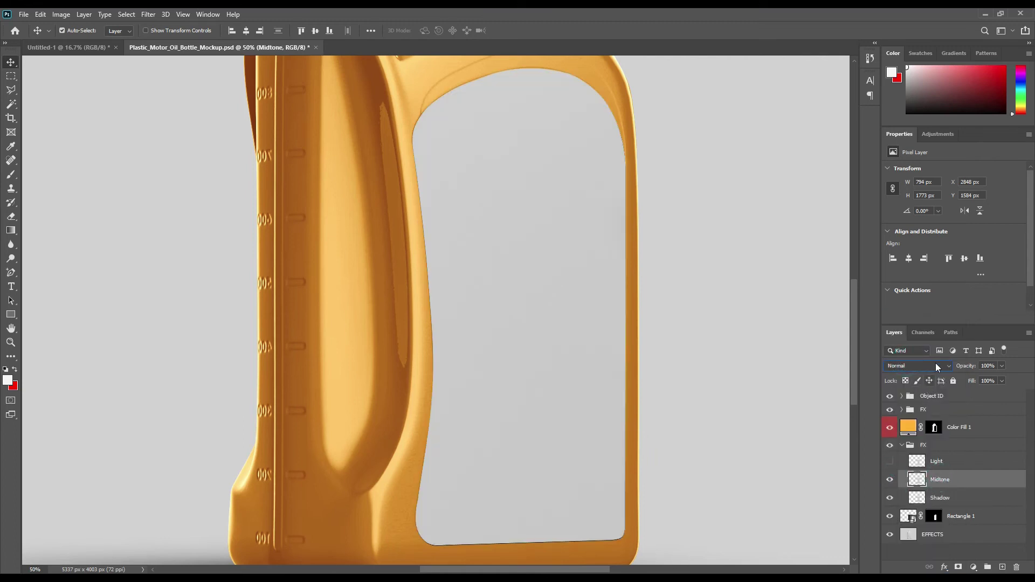
pyautogui.click(936, 366)
pyautogui.click(923, 411)
pyautogui.click(61, 14)
pyautogui.moveTo(86, 41)
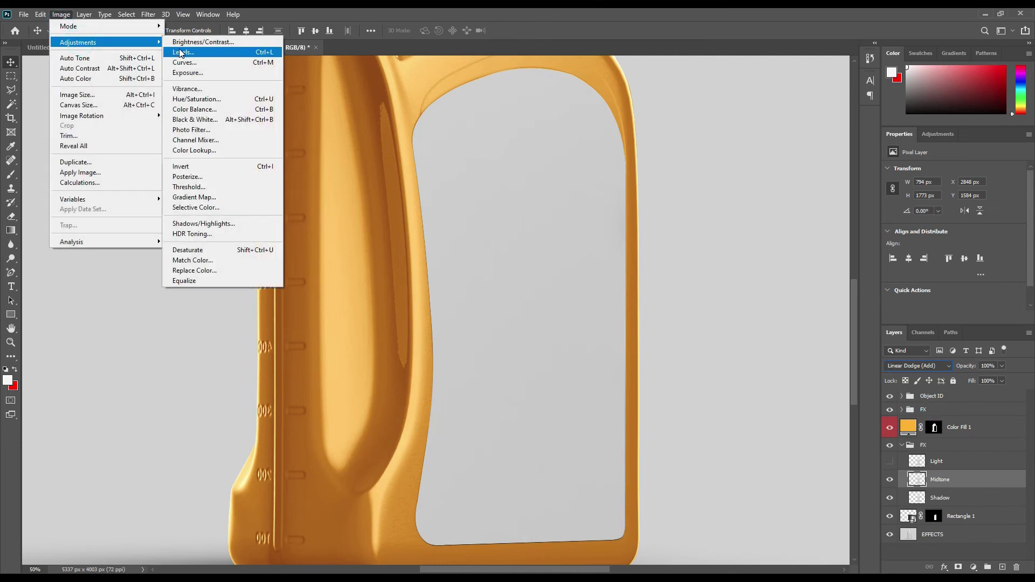
pyautogui.click(183, 52)
pyautogui.moveTo(625, 249); pyautogui.dragTo(729, 250)
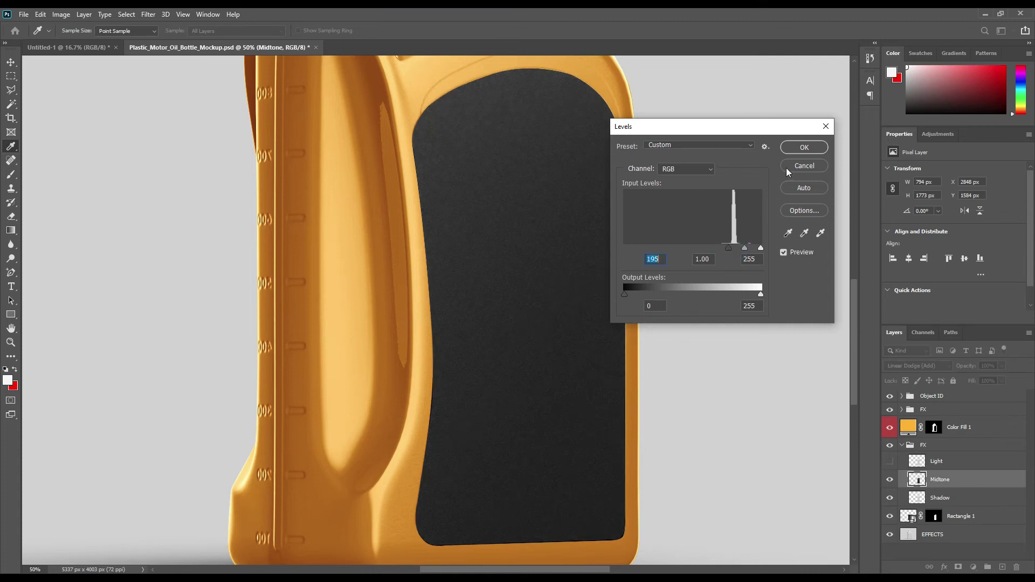
pyautogui.click(797, 149)
# Step: Set Light to Screen with a Levels input black of 189, then collapse the FX group
pyautogui.click(889, 461)
pyautogui.click(952, 463)
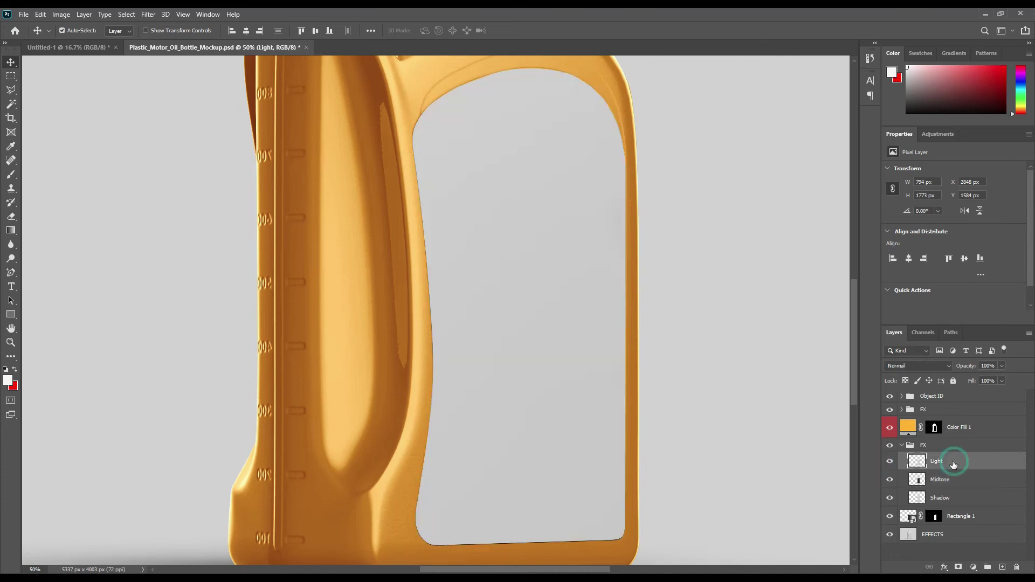
pyautogui.click(927, 367)
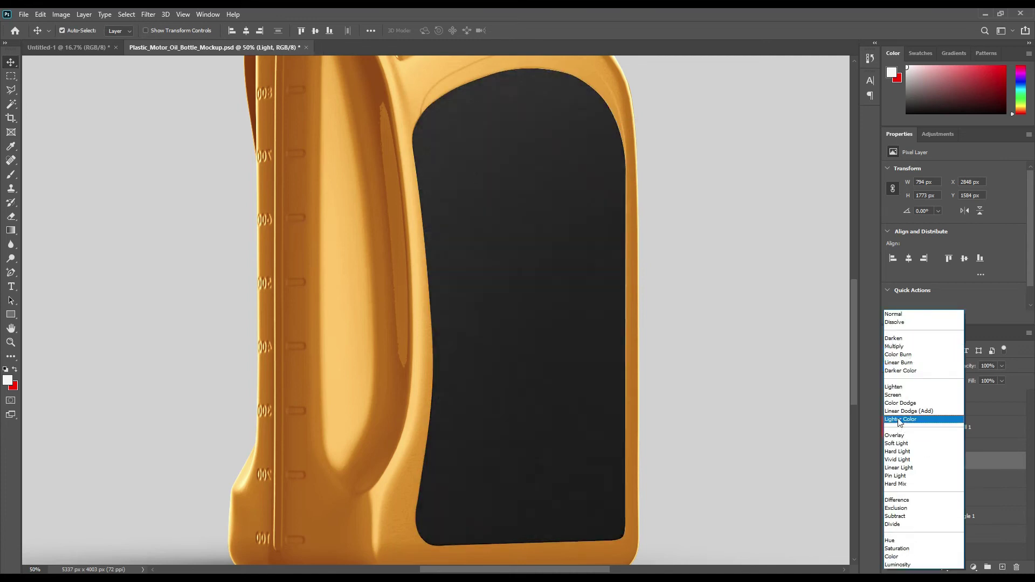
pyautogui.click(889, 395)
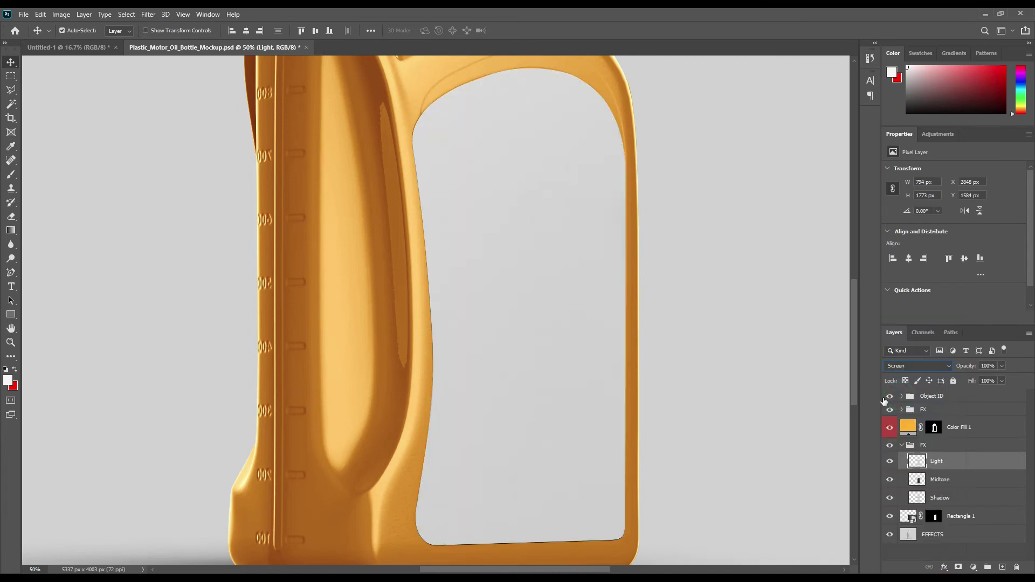
pyautogui.click(55, 17)
pyautogui.moveTo(81, 42)
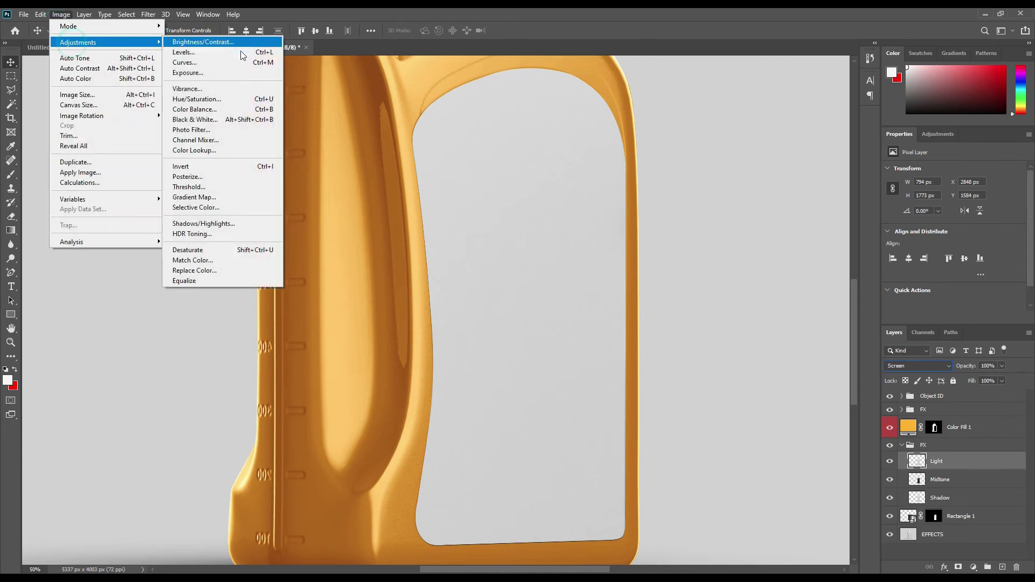
pyautogui.click(205, 53)
pyautogui.moveTo(624, 248); pyautogui.dragTo(732, 242)
pyautogui.click(803, 147)
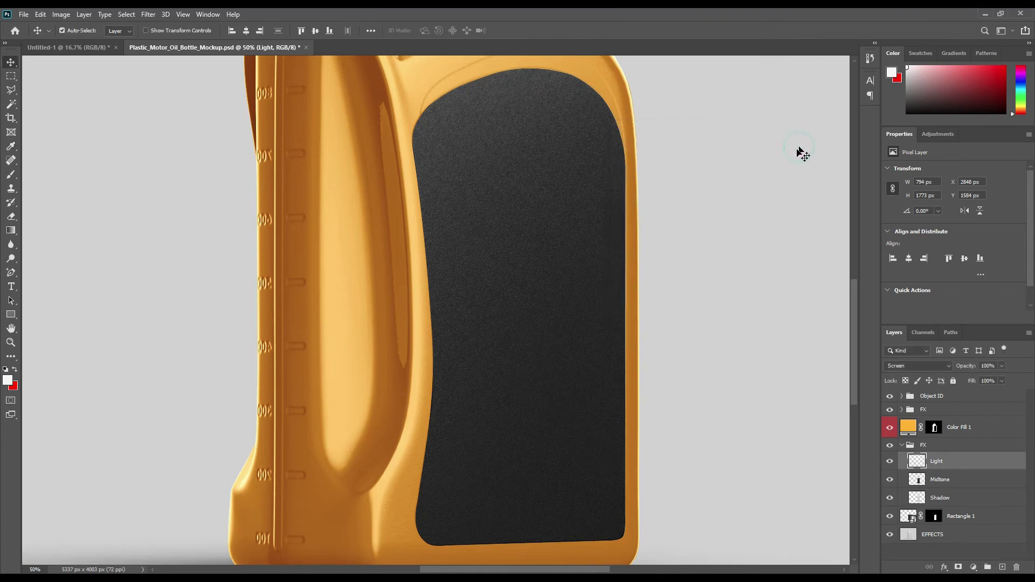
pyautogui.click(903, 446)
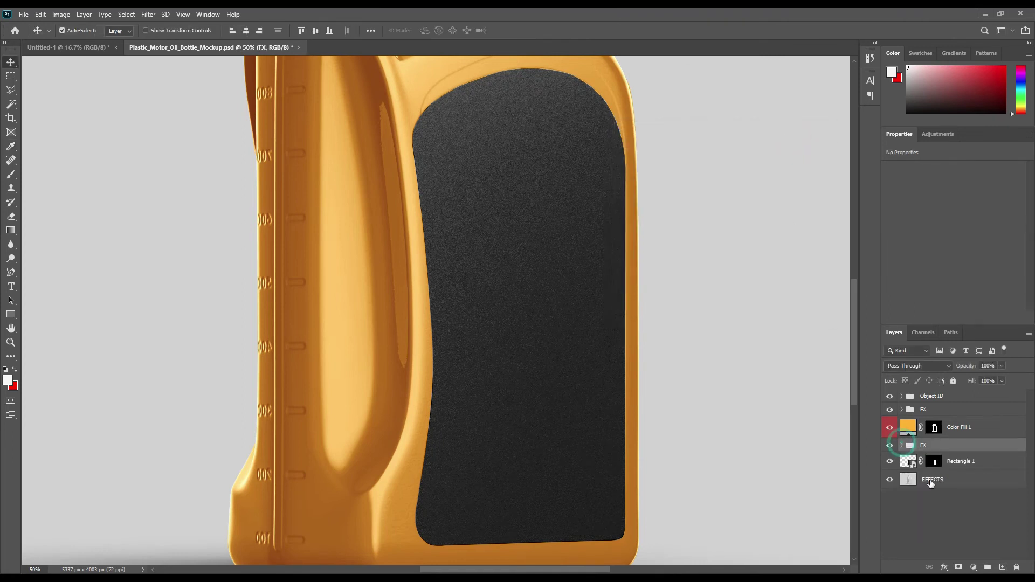
# Step: Tag Rectangle 1 red and open its smart object contents
pyautogui.click(959, 462)
pyautogui.rightClick(952, 465)
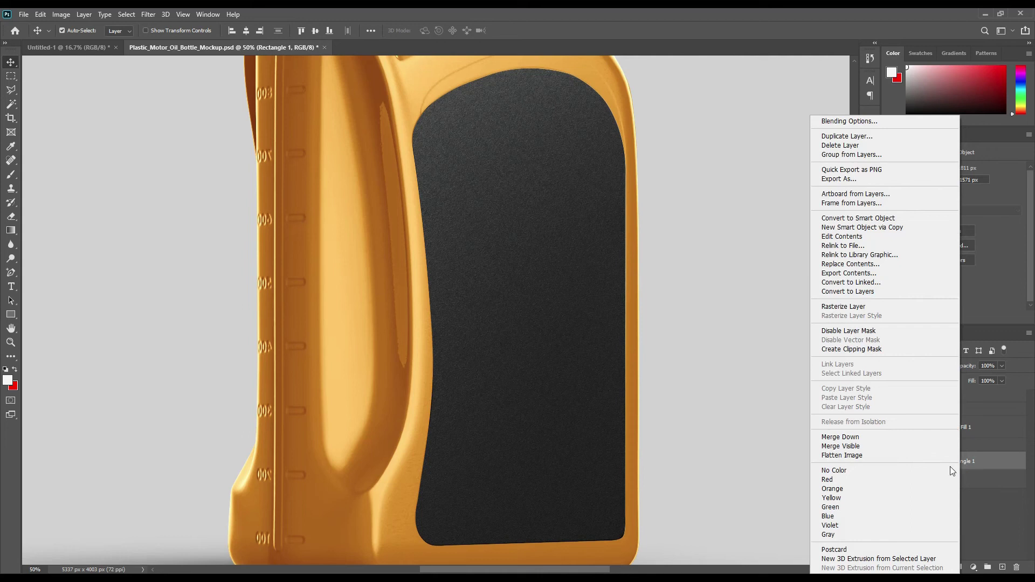
pyautogui.click(861, 479)
pyautogui.click(931, 513)
pyautogui.doubleClick(909, 462)
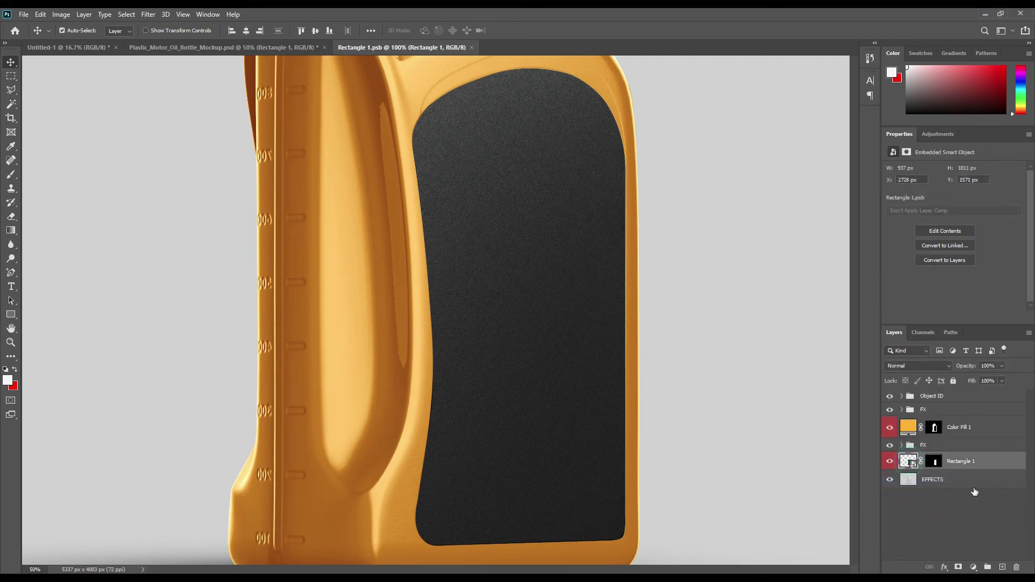
# Step: Bring the ENGINE 5W-40 OIL artwork in from Untitled-1 and scale it over the black rectangle
pyautogui.click(52, 47)
pyautogui.moveTo(411, 263); pyautogui.dragTo(412, 215)
pyautogui.hotkey('ctrl', 't')
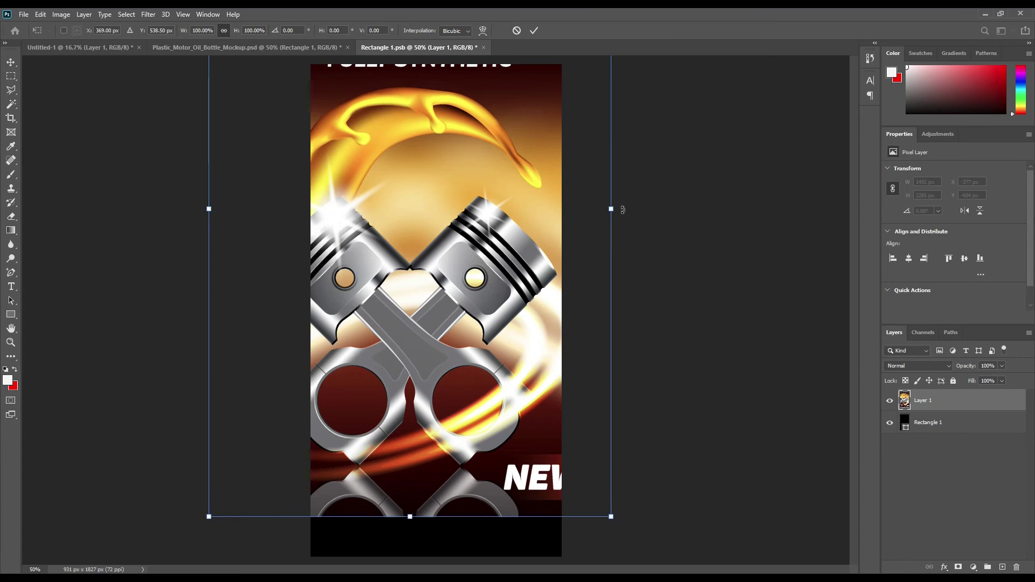
pyautogui.moveTo(611, 209); pyautogui.dragTo(503, 228)
pyautogui.moveTo(425, 238); pyautogui.dragTo(504, 357)
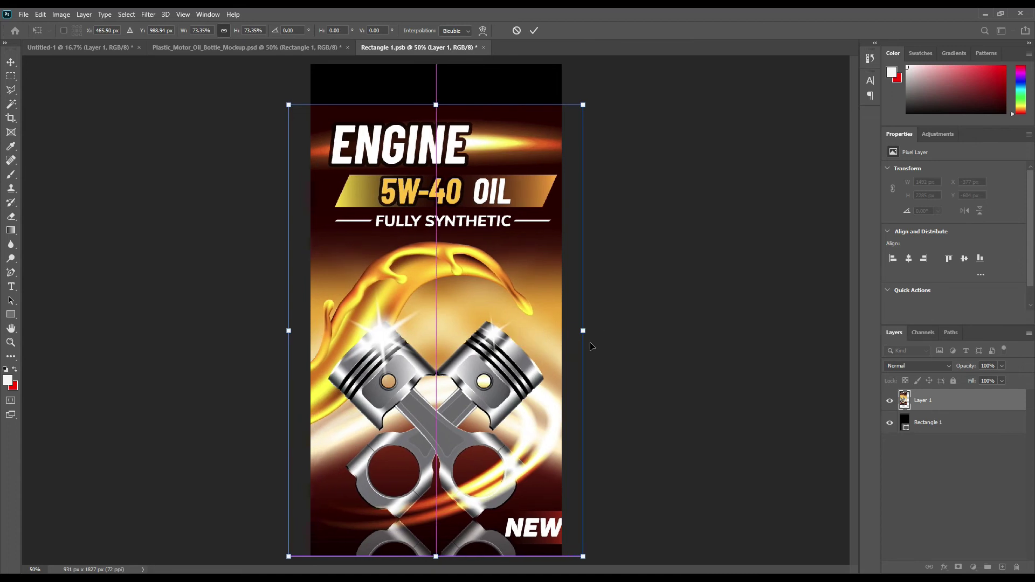
pyautogui.moveTo(586, 332); pyautogui.dragTo(529, 356)
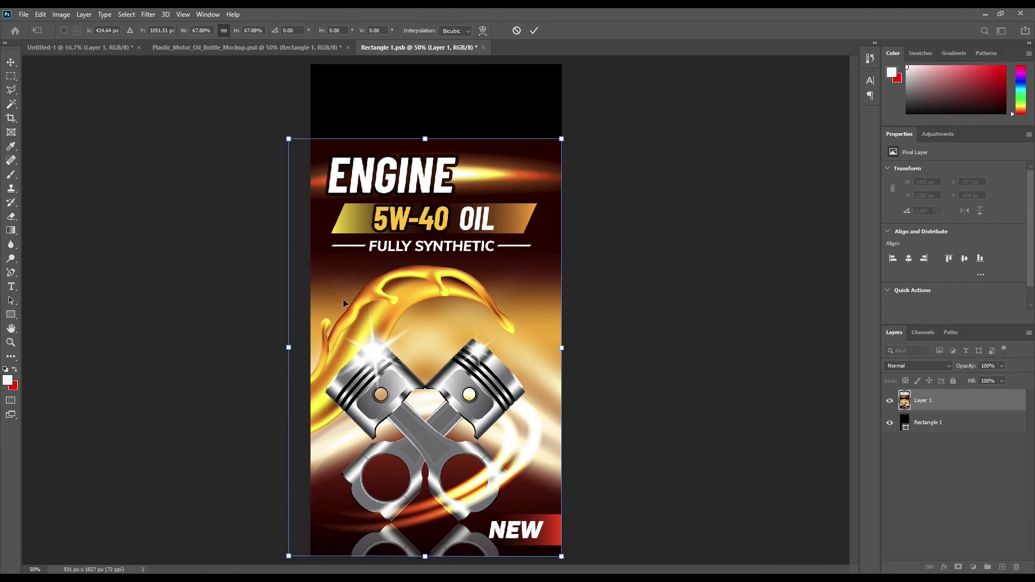
pyautogui.moveTo(286, 348)
pyautogui.mouseDown()
pyautogui.moveTo(305, 350)
pyautogui.moveTo(286, 355)
pyautogui.mouseUp()
pyautogui.moveTo(398, 343); pyautogui.dragTo(410, 343)
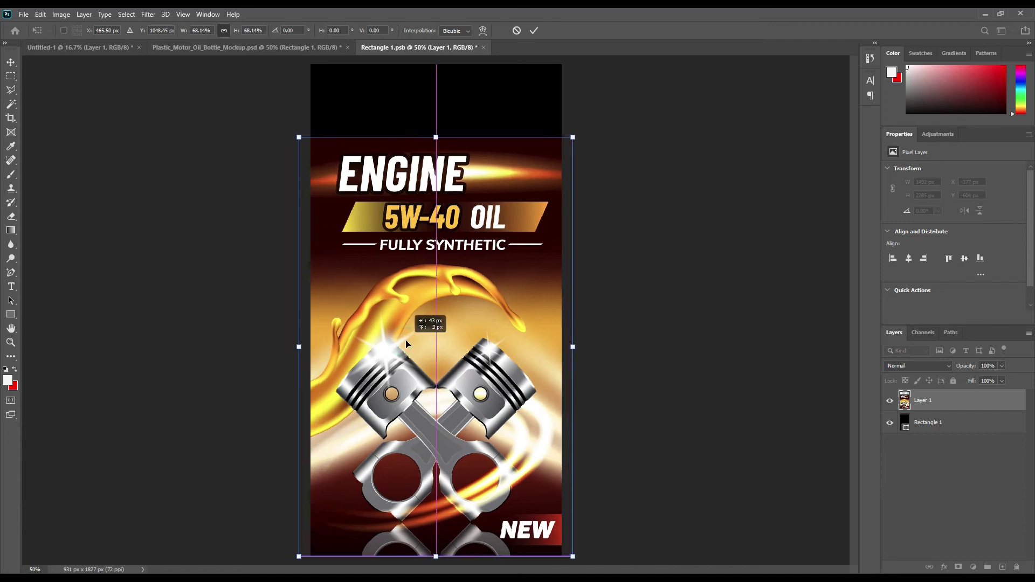
pyautogui.click(535, 31)
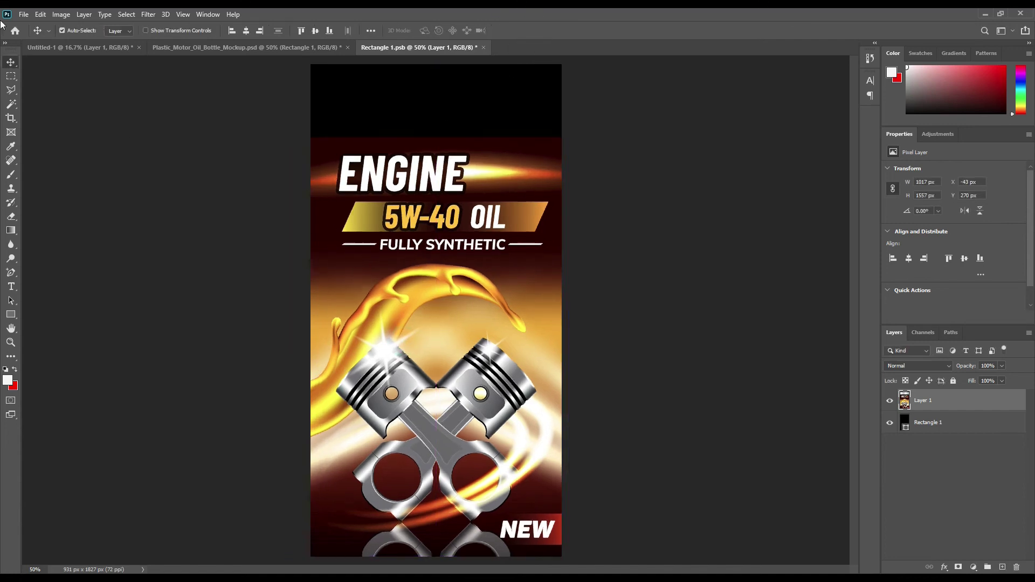
# Step: Select the label's dark top band and stretch it up past the canvas top
pyautogui.click(11, 76)
pyautogui.moveTo(282, 132); pyautogui.dragTo(595, 146)
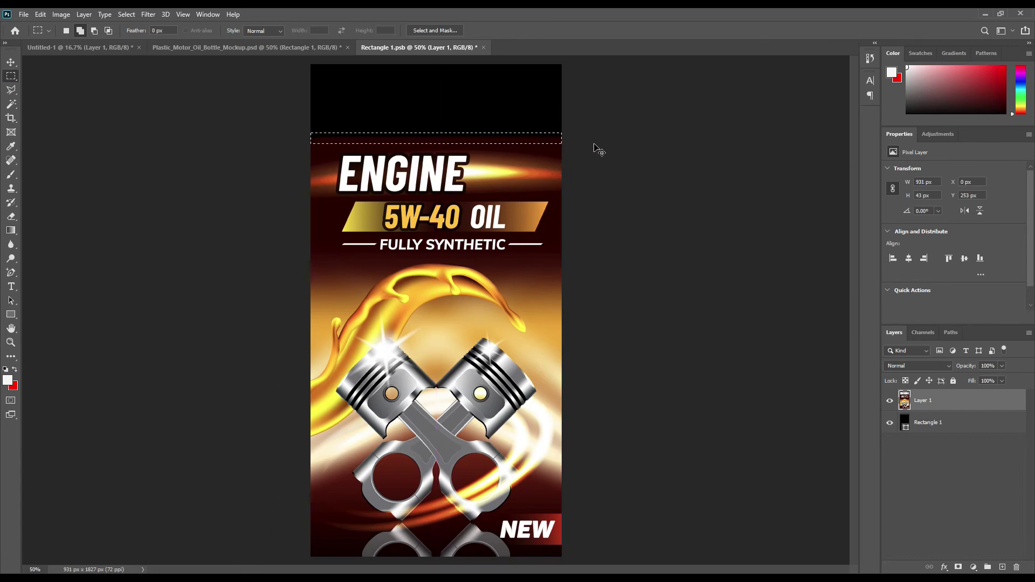
pyautogui.hotkey('ctrl', 't')
pyautogui.moveTo(436, 133); pyautogui.dragTo(406, 12)
pyautogui.moveTo(435, 149); pyautogui.dragTo(436, 150)
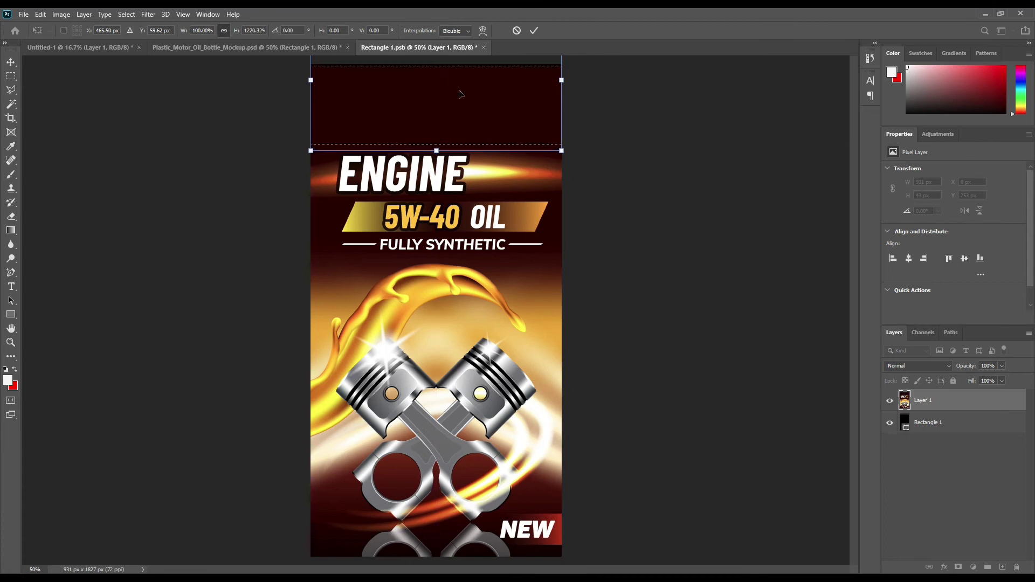
pyautogui.hotkey('ctrl', '-')
pyautogui.moveTo(438, 113); pyautogui.dragTo(437, 68)
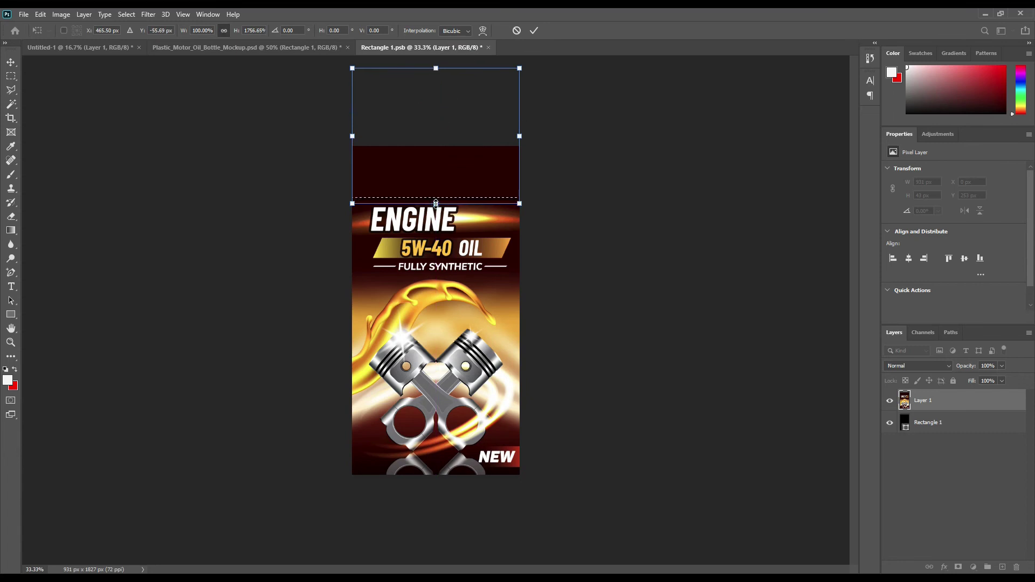
pyautogui.click(534, 30)
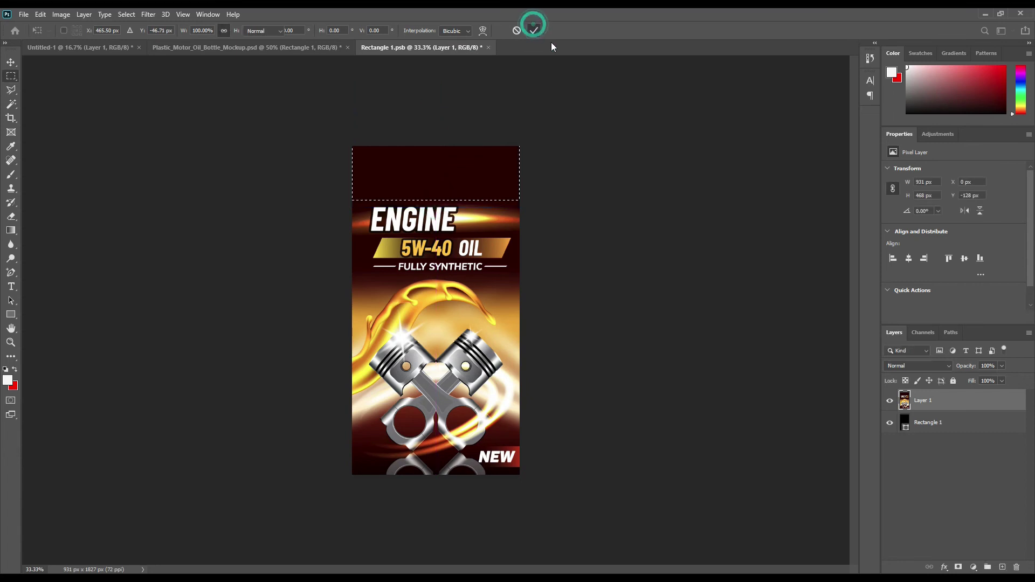
# Step: Save the label document and return to the Plastic_Motor_Oil_Bottle_Mockup document
pyautogui.hotkey('ctrl', 's')
pyautogui.hotkey('ctrl', 'd')
pyautogui.click(24, 14)
pyautogui.click(54, 134)
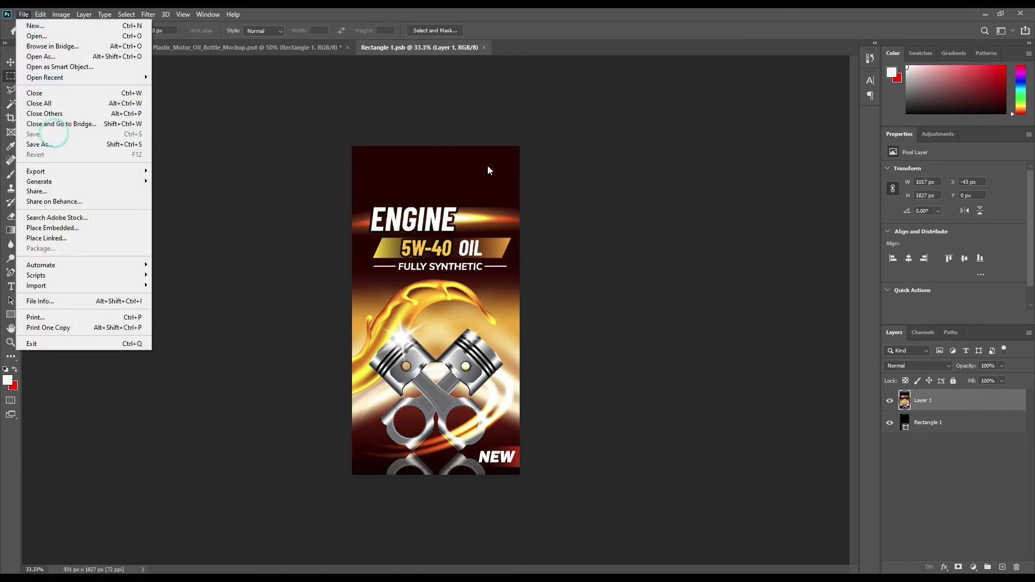
pyautogui.click(588, 22)
pyautogui.click(189, 48)
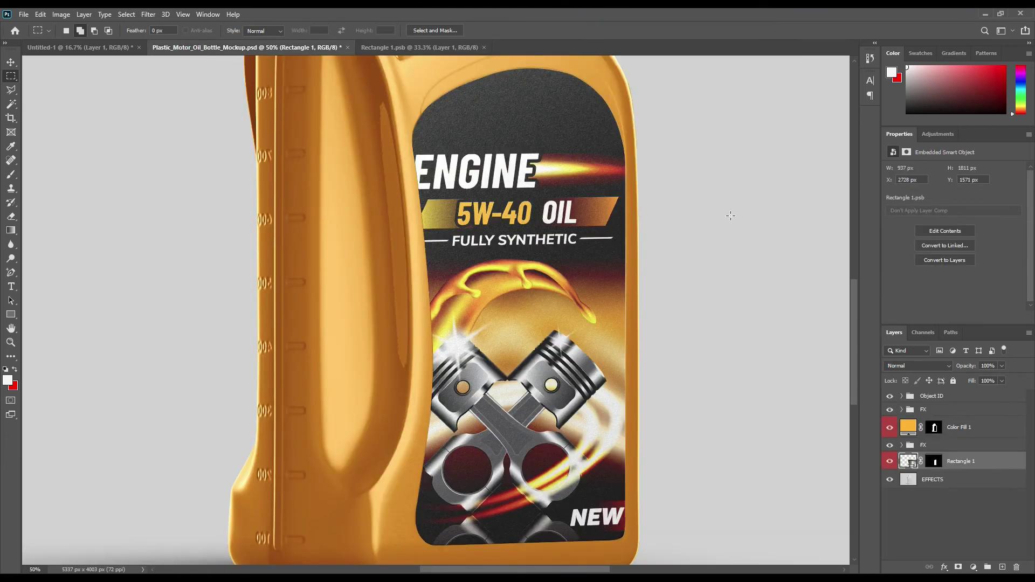
# Step: Fit the bottle in view and load its whole outline from the Object ID shapes as a selection
pyautogui.click(11, 62)
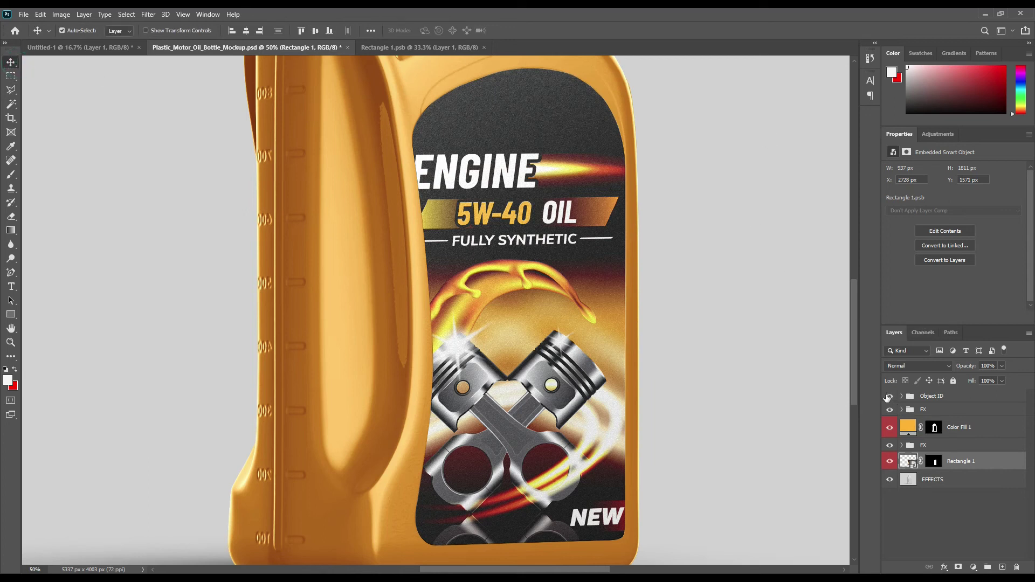
pyautogui.hotkey('ctrl', '0')
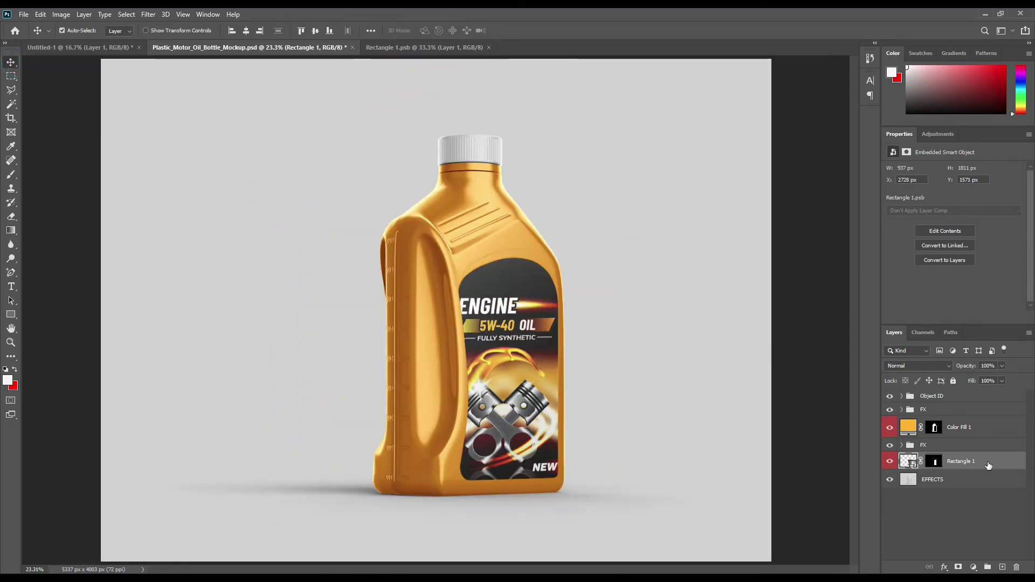
pyautogui.click(906, 398)
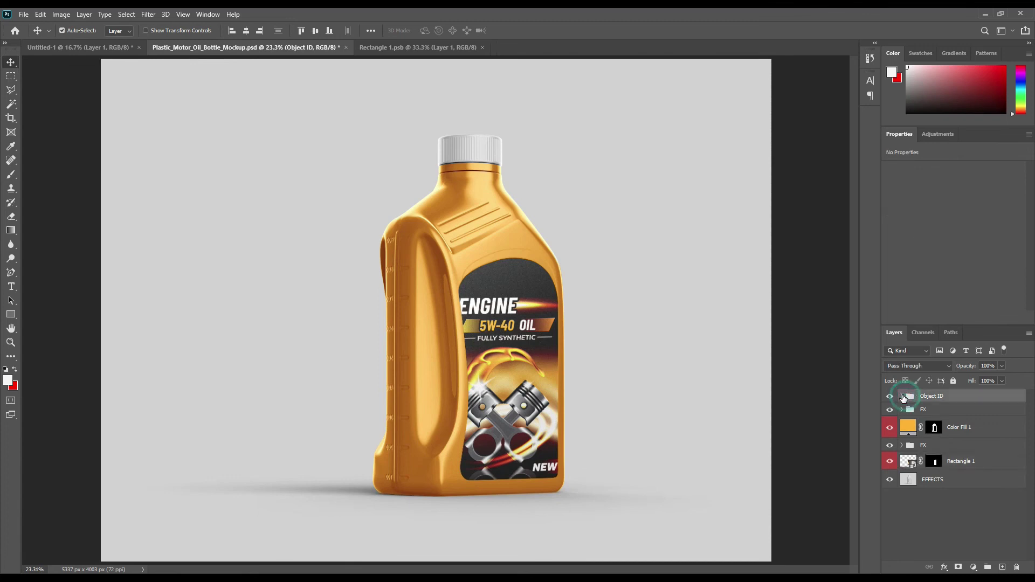
pyautogui.click(902, 396)
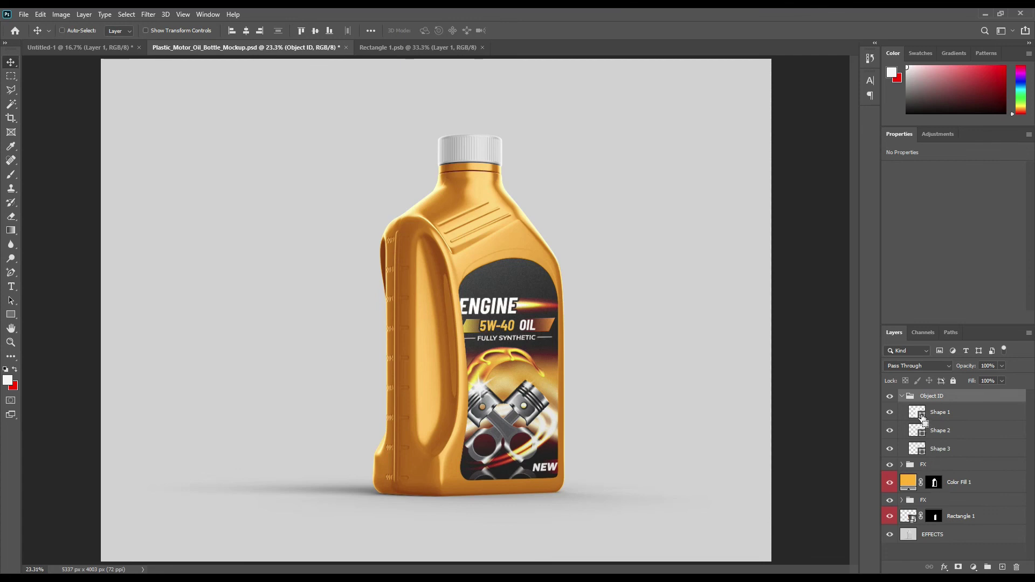
pyautogui.keyDown('ctrl'); pyautogui.click(918, 430); pyautogui.keyUp('ctrl')
pyautogui.keyDown('ctrl'); pyautogui.click(921, 433); pyautogui.keyUp('ctrl')
pyautogui.keyDown('ctrl'); pyautogui.click(924, 449); pyautogui.keyUp('ctrl')
pyautogui.keyDown('ctrl'); pyautogui.click(920, 434); pyautogui.keyUp('ctrl')
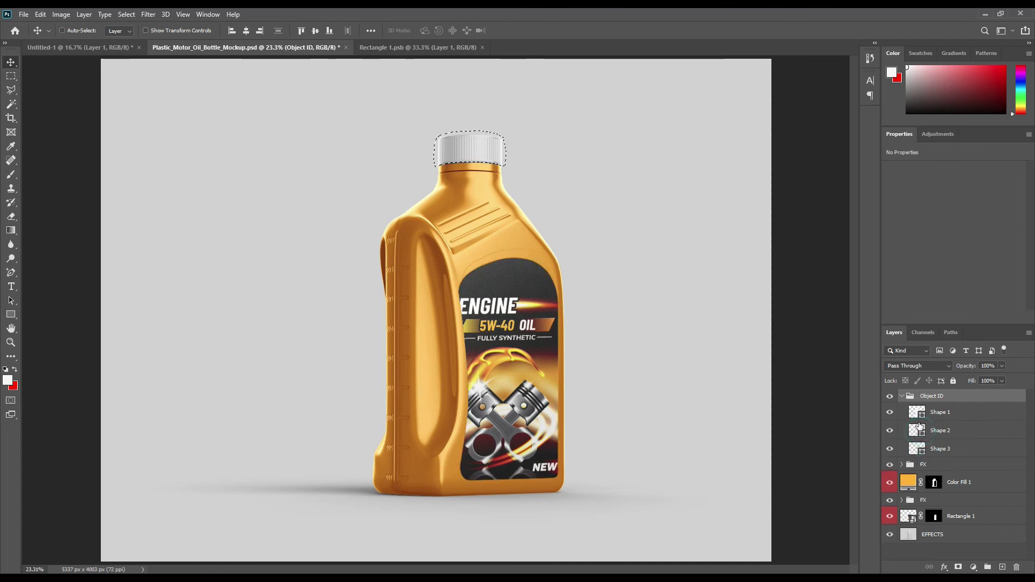
pyautogui.keyDown('ctrl'); pyautogui.click(917, 413); pyautogui.keyUp('ctrl')
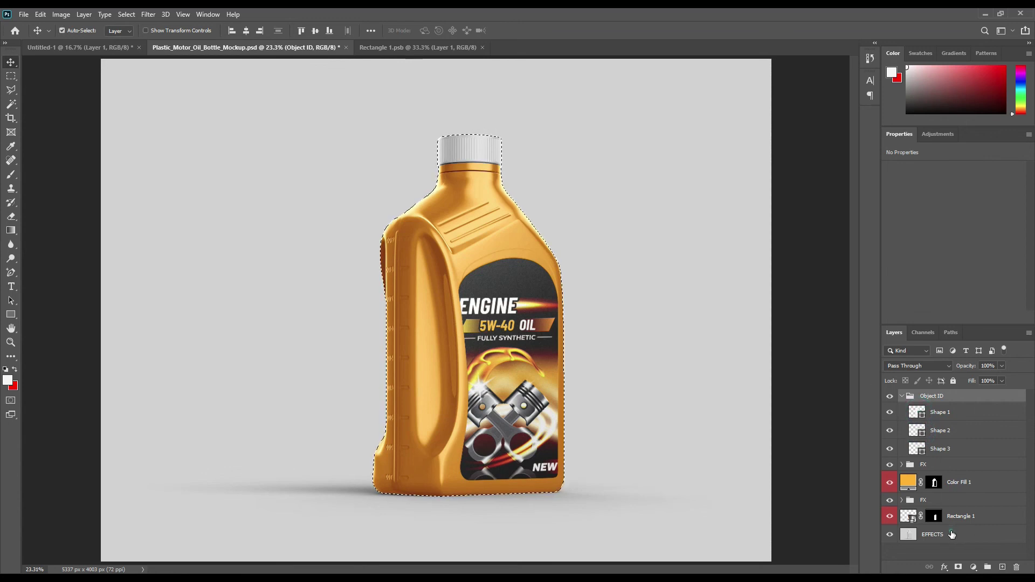
# Step: Copy the bottle selection to a new Layer 1 above EFFECTS, then load the cap shape
pyautogui.click(952, 535)
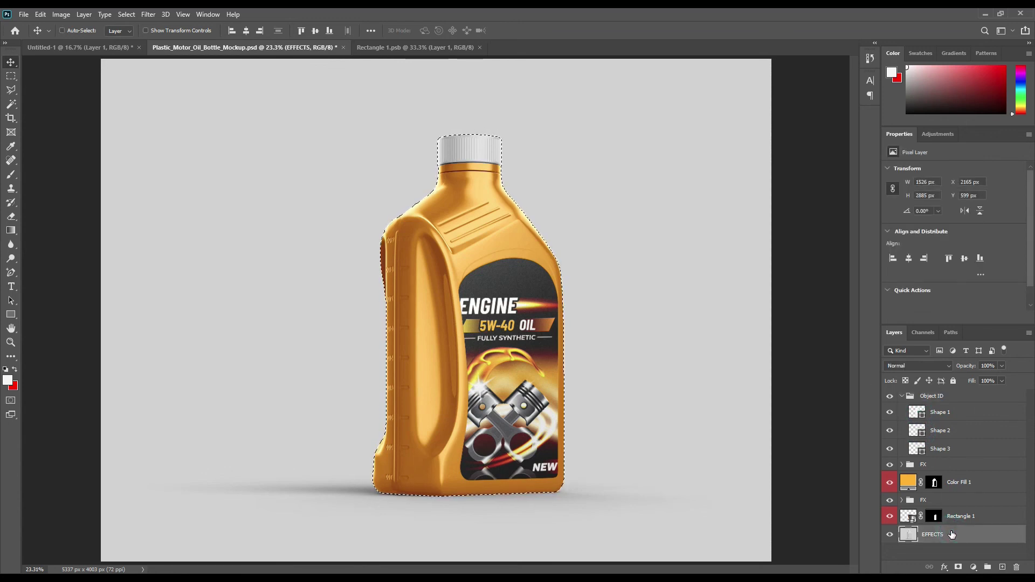
pyautogui.hotkey('ctrl', 'j')
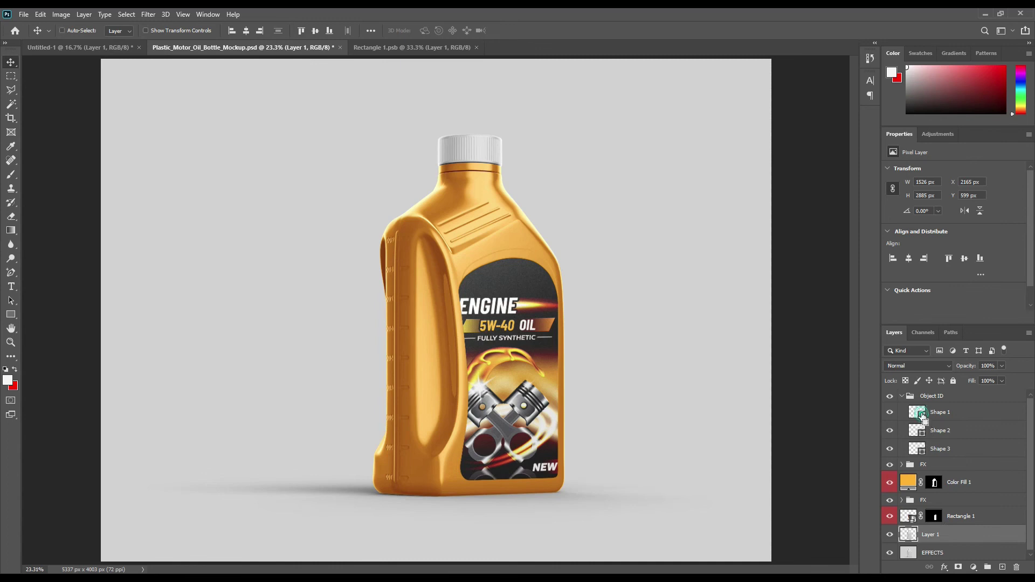
pyautogui.keyDown('ctrl'); pyautogui.click(920, 432); pyautogui.keyUp('ctrl')
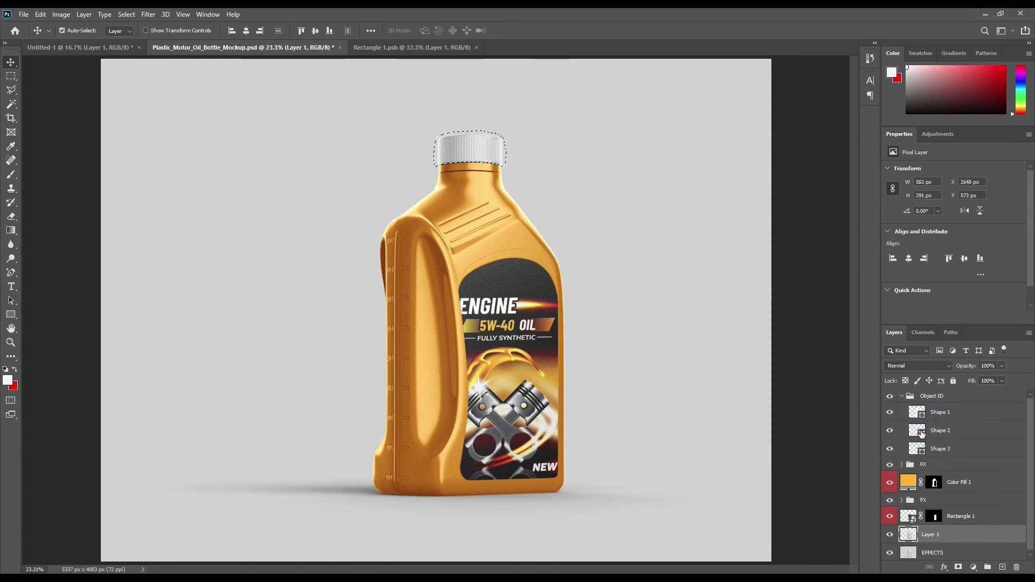
# Step: Copy the cap onto its own Layer 2 and delete Layer 1
pyautogui.hotkey('ctrl', 'j')
pyautogui.scroll(-1, 971, 533)
pyautogui.click(948, 534)
pyautogui.click(1017, 567)
pyautogui.click(473, 221)
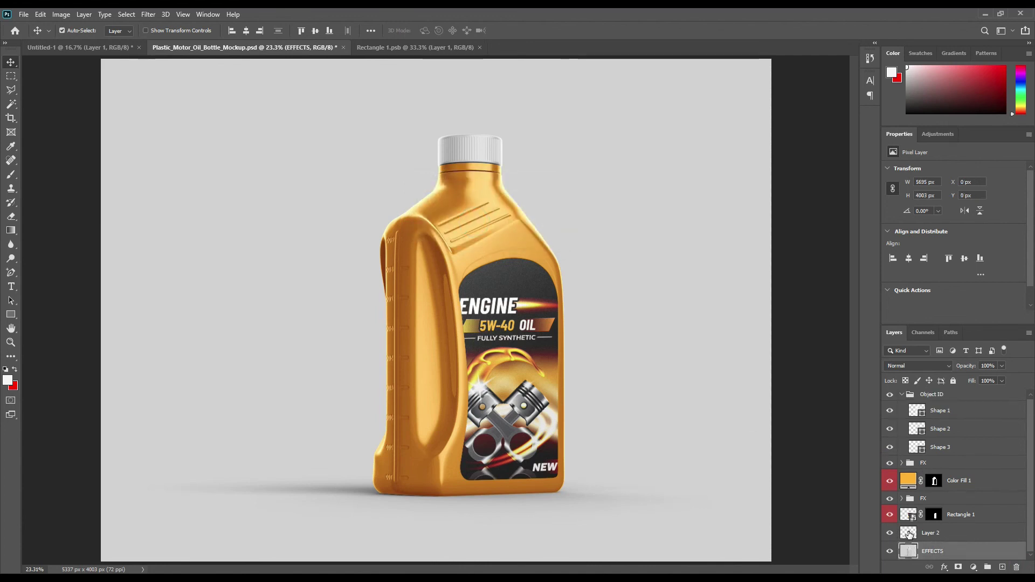
# Step: Load Layer 2's cap pixels as a selection and bring up the fill and adjustment layer list
pyautogui.keyDown('ctrl'); pyautogui.click(910, 536); pyautogui.keyUp('ctrl')
pyautogui.click(923, 534)
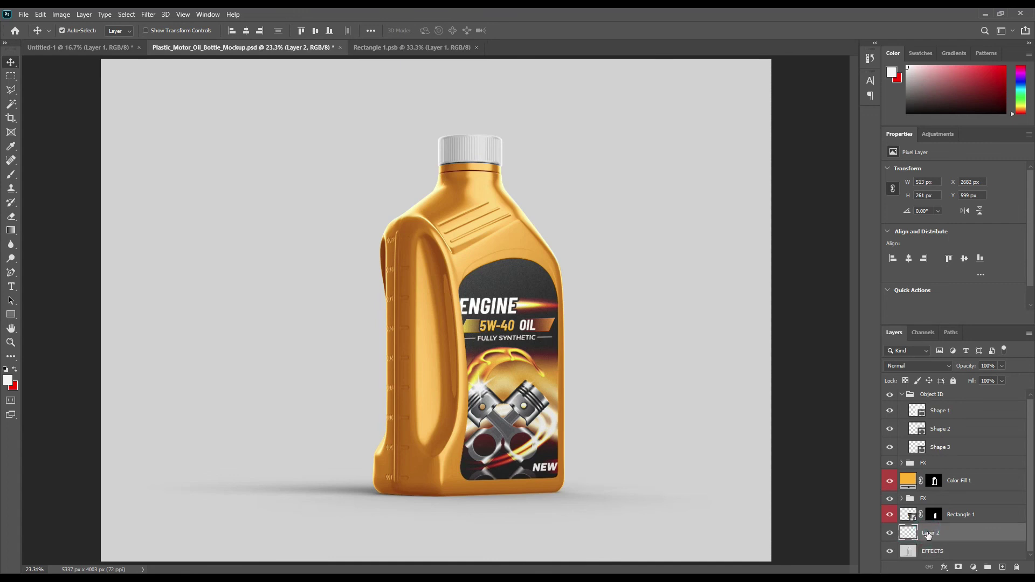
pyautogui.keyDown('ctrl'); pyautogui.click(908, 533); pyautogui.keyUp('ctrl')
pyautogui.click(969, 568)
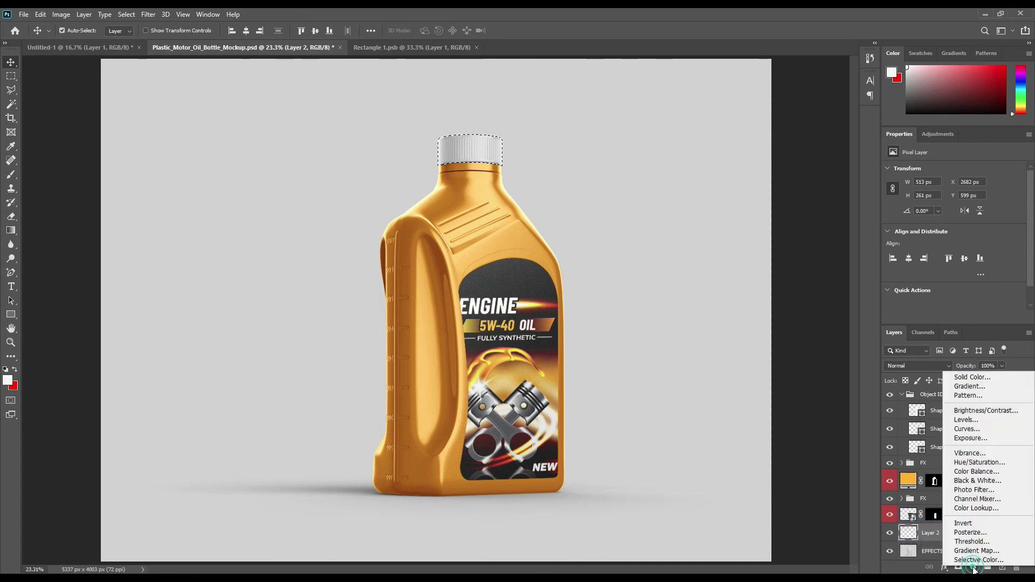
# Step: Add a Solid Color fill layer of near-black #131313 masked to the cap
pyautogui.click(974, 380)
pyautogui.click(534, 269)
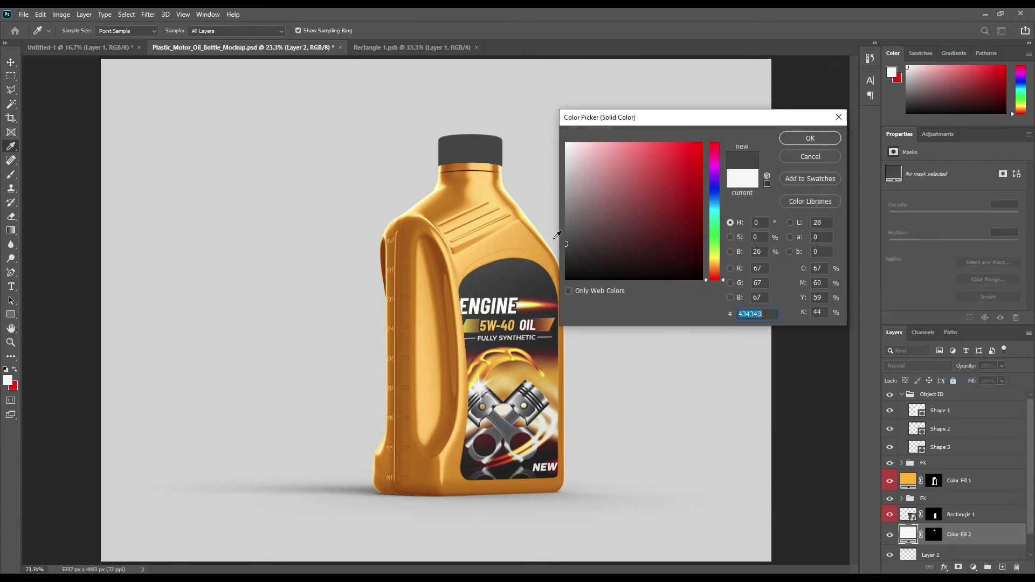
pyautogui.moveTo(565, 253); pyautogui.dragTo(566, 269)
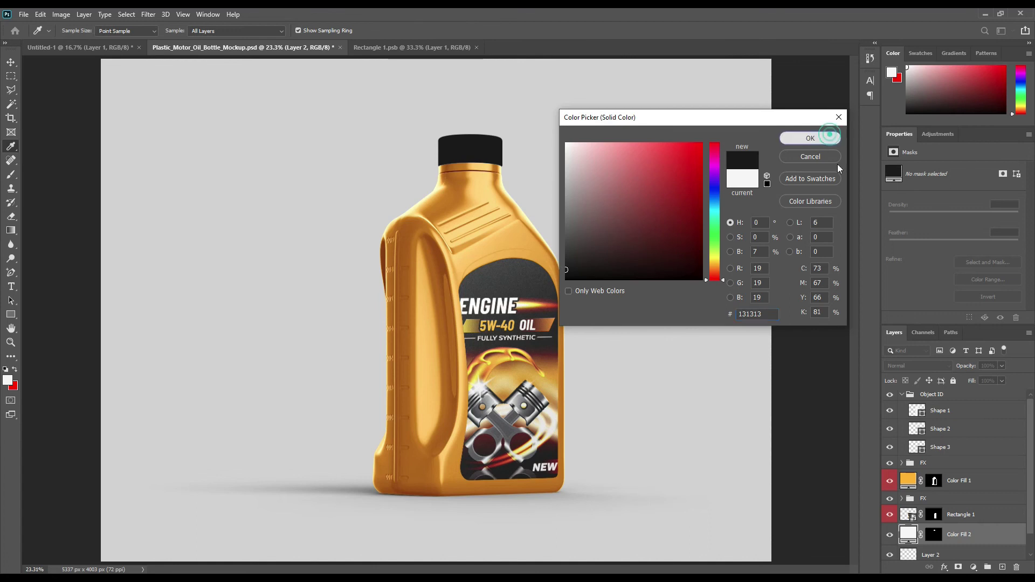
pyautogui.click(833, 139)
# Step: Move Layer 2 above Color Fill 2 in the layer stack
pyautogui.scroll(-1, 952, 522)
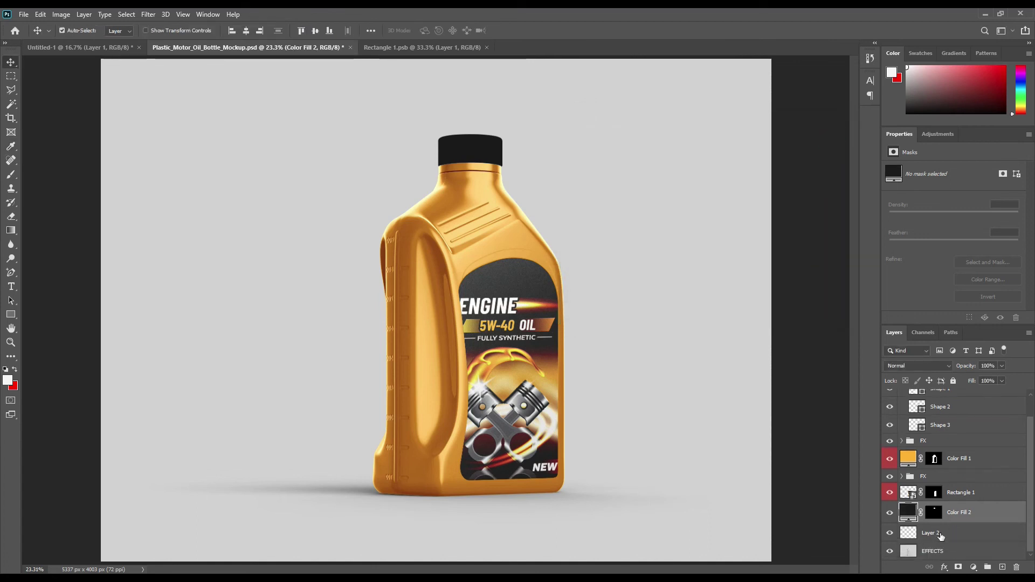
pyautogui.click(941, 534)
pyautogui.press('ctrl')
pyautogui.moveTo(950, 540); pyautogui.dragTo(956, 516)
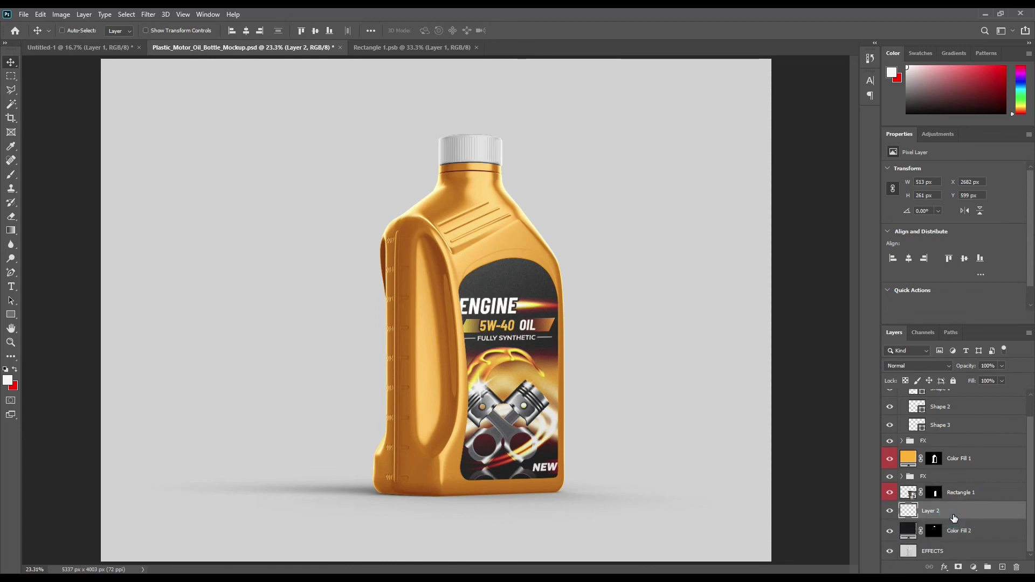
# Step: Duplicate Layer 2 twice and name the three cap layers Light, Midtone and Shadow
pyautogui.hotkey('ctrl', 'j')
pyautogui.hotkey('ctrl', 'j')
pyautogui.scroll(-2, 954, 519)
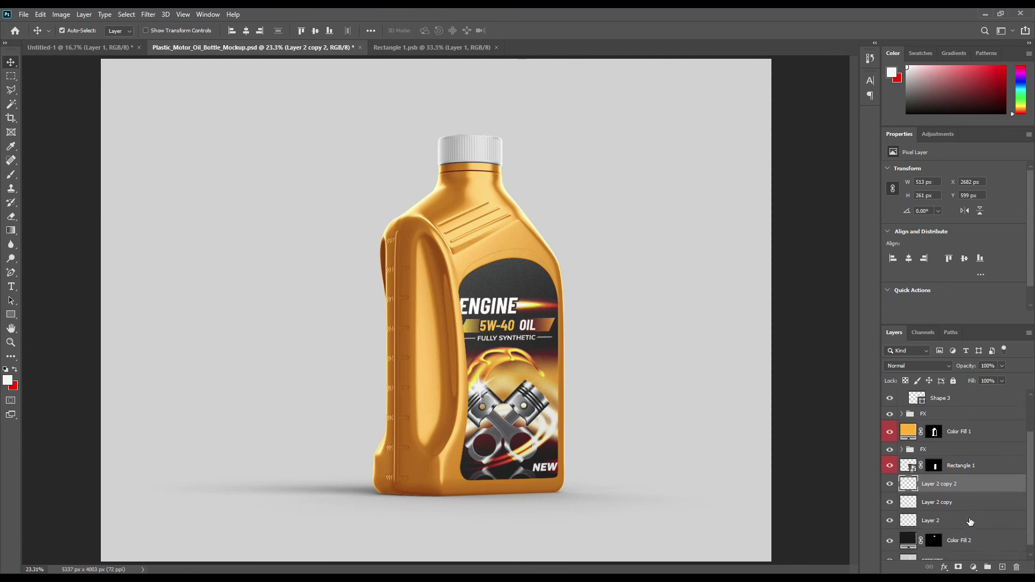
pyautogui.doubleClick(938, 473)
pyautogui.write('Light')
pyautogui.press('Return')
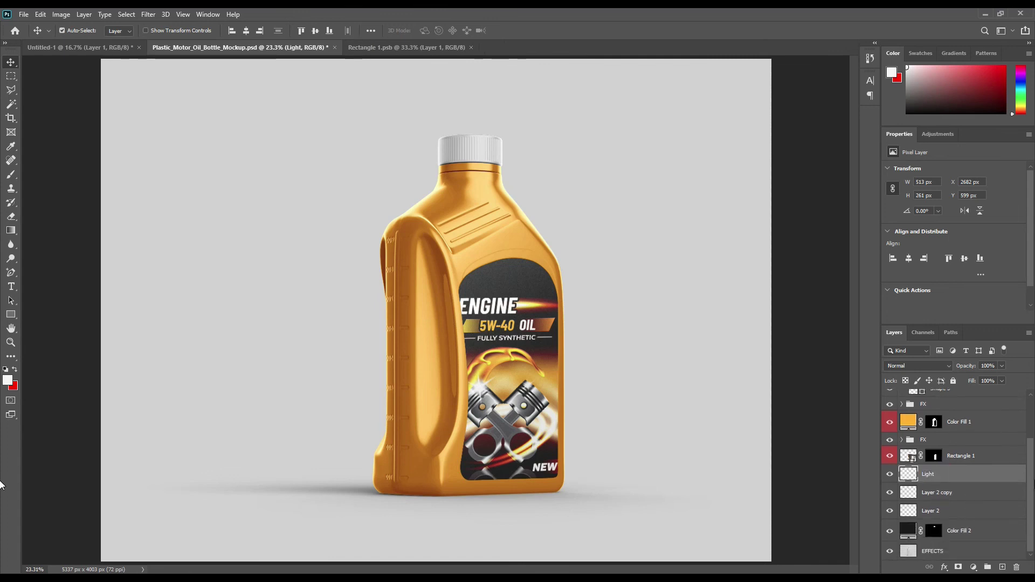
pyautogui.doubleClick(936, 493)
pyautogui.write('Midtone')
pyautogui.press('Return')
pyautogui.doubleClick(931, 510)
pyautogui.write('Shadow')
pyautogui.press('Return')
# Step: Group the Light, Midtone and Shadow cap layers into a group named FX
pyautogui.keyDown('shift'); pyautogui.click(942, 476); pyautogui.keyUp('shift')
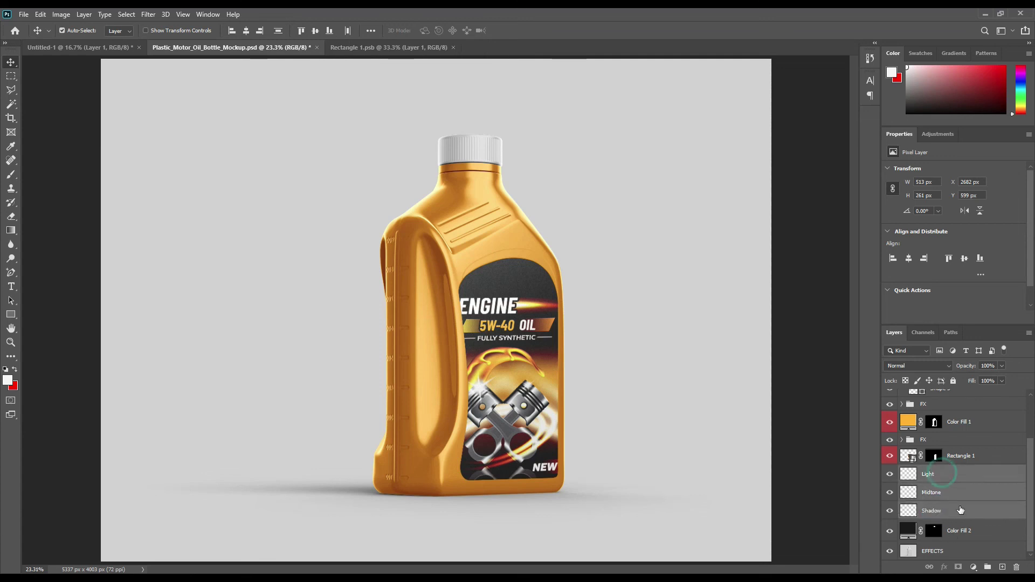
pyautogui.hotkey('ctrl', 'g')
pyautogui.doubleClick(931, 512)
pyautogui.write('FX')
pyautogui.press('Return')
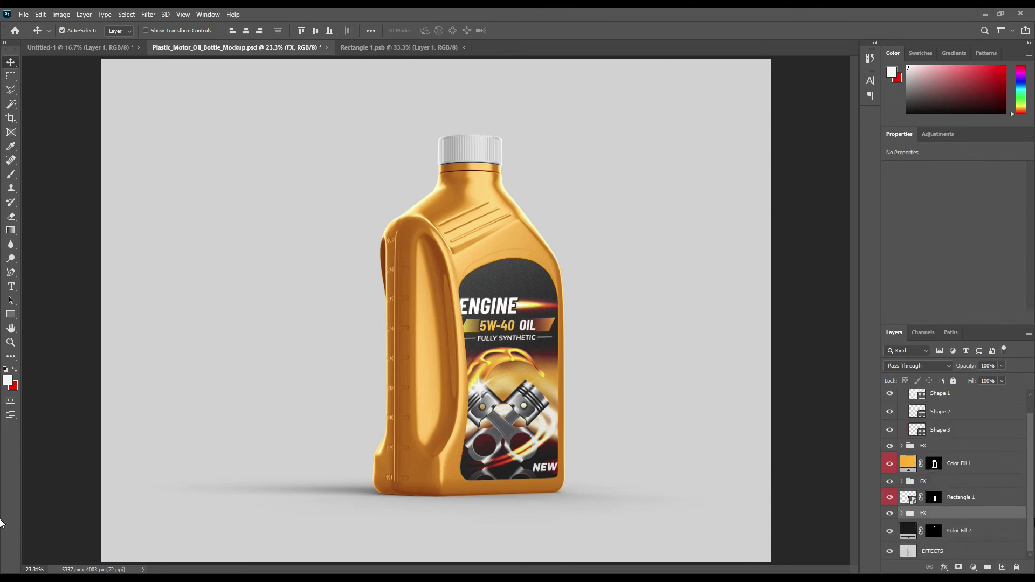
# Step: Tag Color Fill 2 red, expand the FX group and hide its Light layer
pyautogui.rightClick(969, 531)
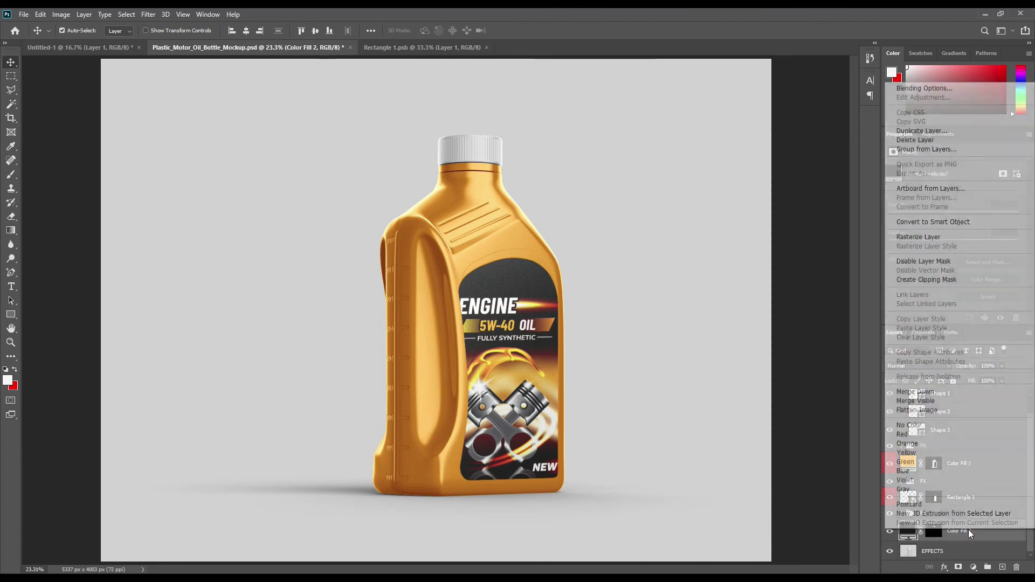
pyautogui.click(919, 434)
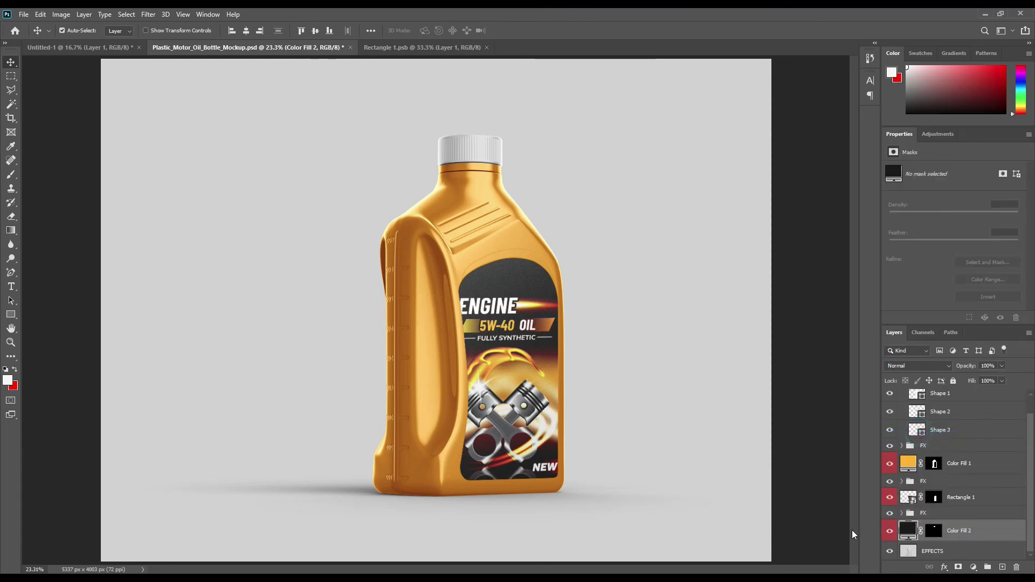
pyautogui.click(932, 513)
pyautogui.click(902, 514)
pyautogui.scroll(-1, 956, 510)
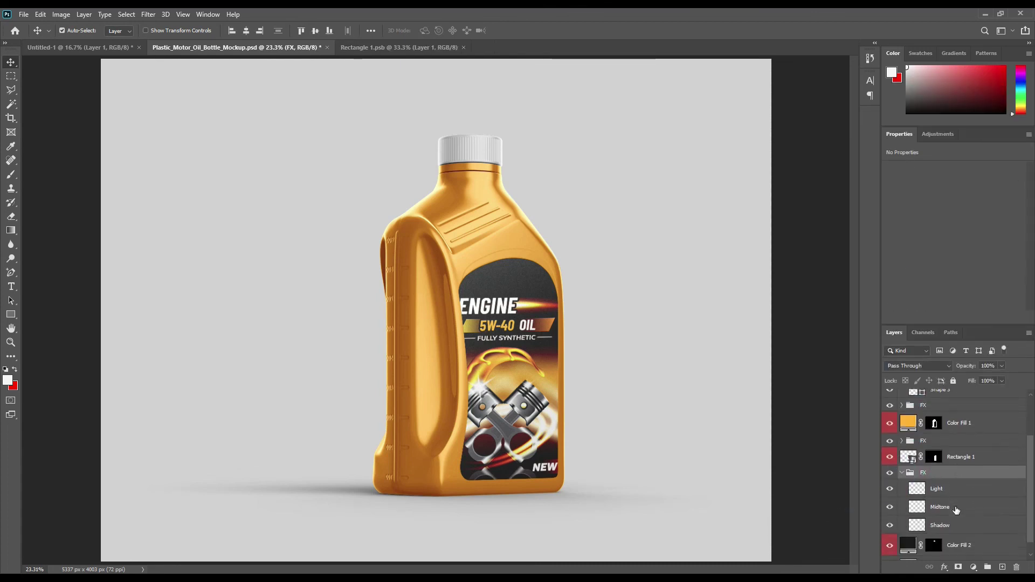
pyautogui.click(889, 488)
# Step: Hide Midtone and set the cap's Shadow layer to Linear Burn
pyautogui.click(889, 507)
pyautogui.click(965, 525)
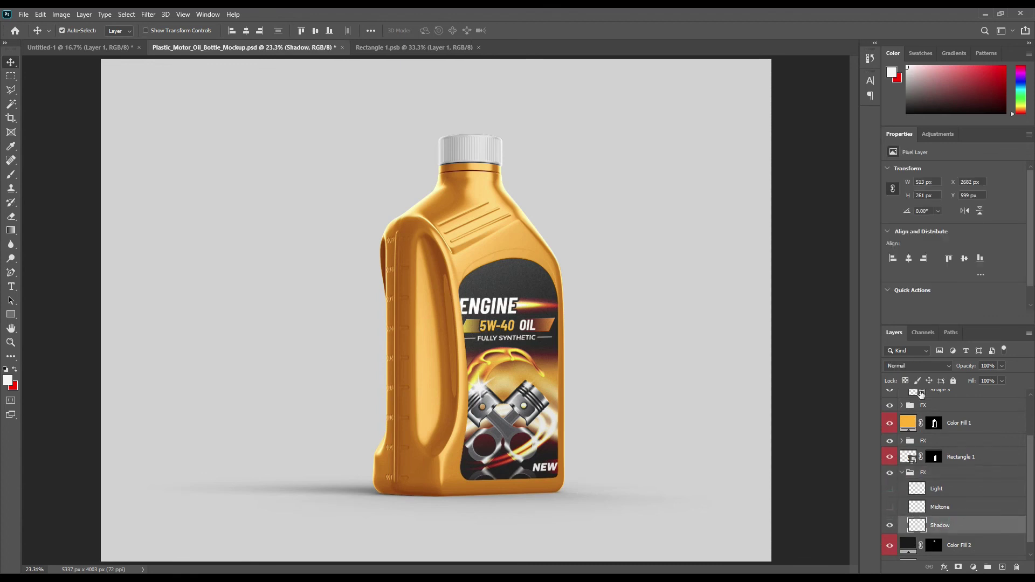
pyautogui.click(923, 366)
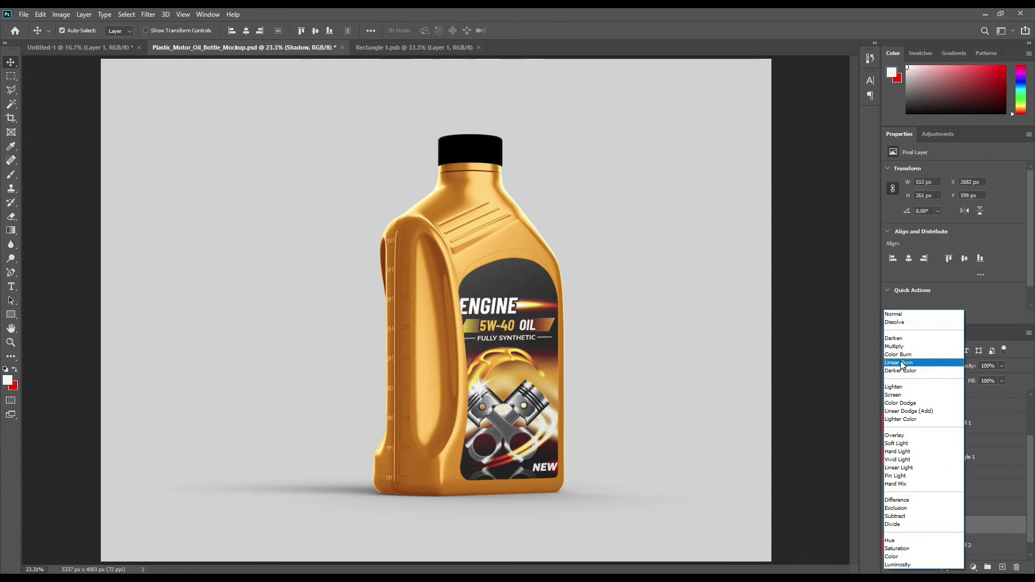
pyautogui.click(924, 361)
# Step: Set Midtone to Linear Dodge (Add) and apply Levels with black input 201, white output 202
pyautogui.click(889, 507)
pyautogui.click(940, 507)
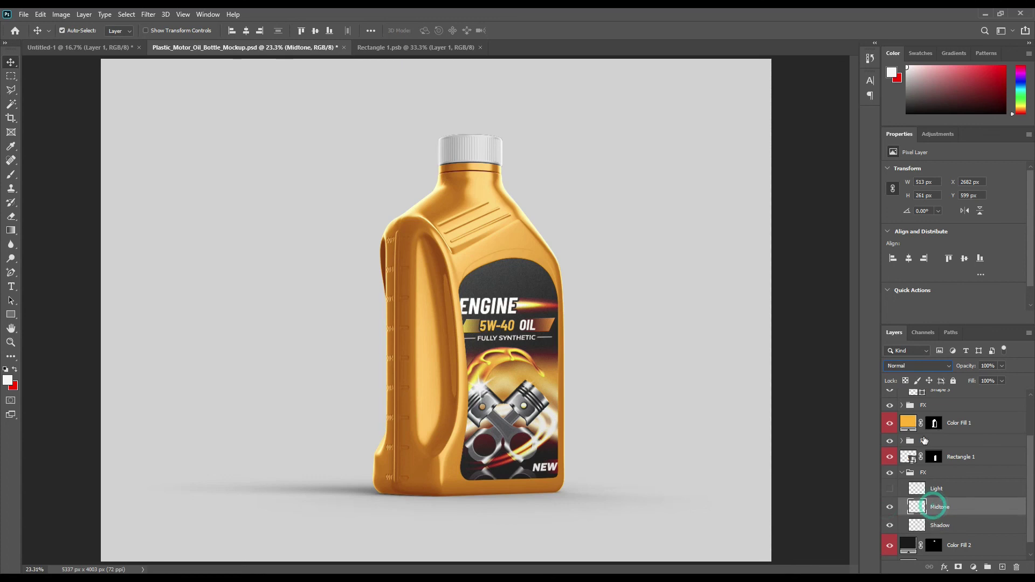
pyautogui.click(924, 365)
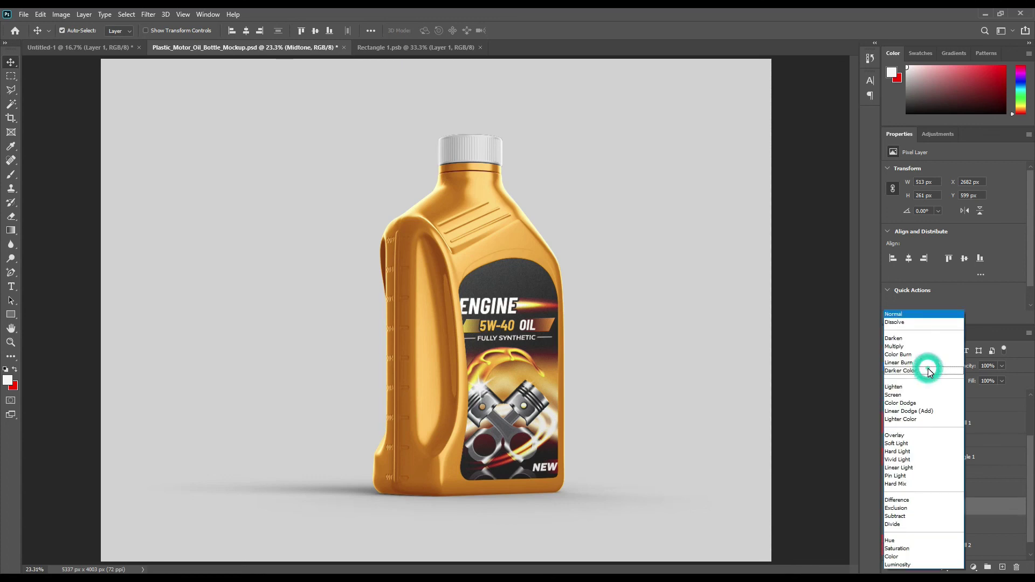
pyautogui.click(927, 412)
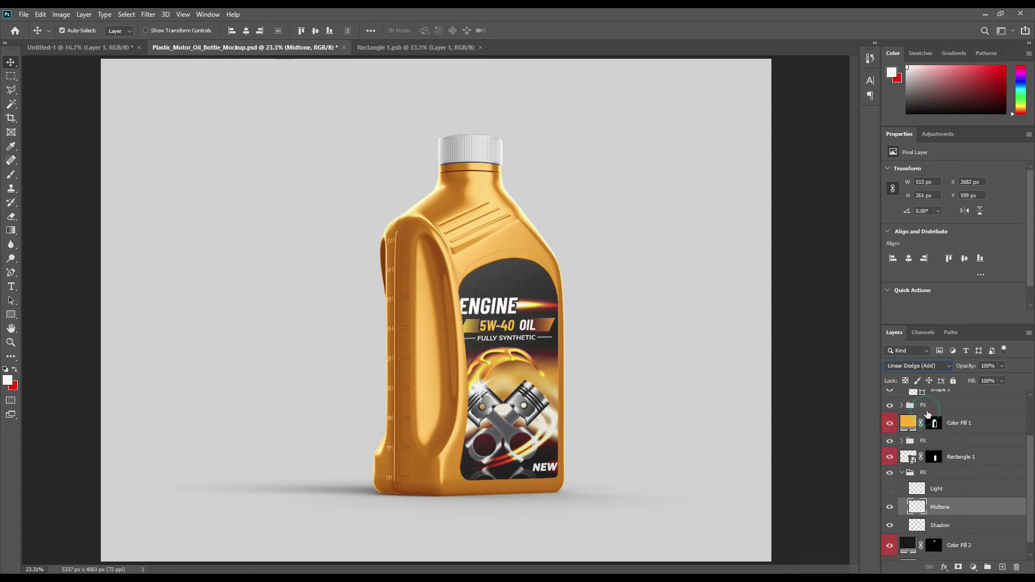
pyautogui.click(61, 14)
pyautogui.moveTo(78, 42)
pyautogui.click(216, 52)
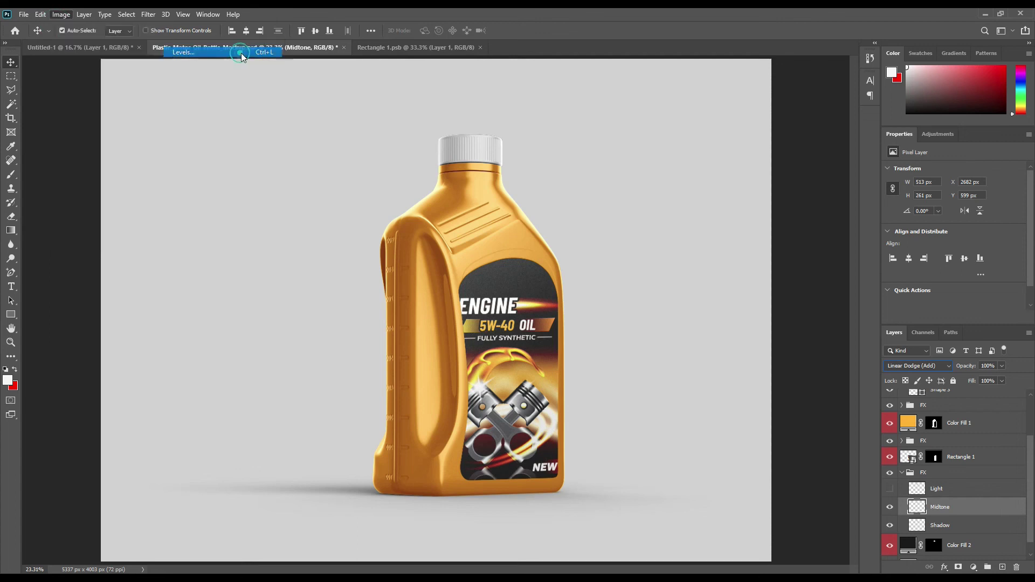
pyautogui.moveTo(623, 248); pyautogui.dragTo(731, 248)
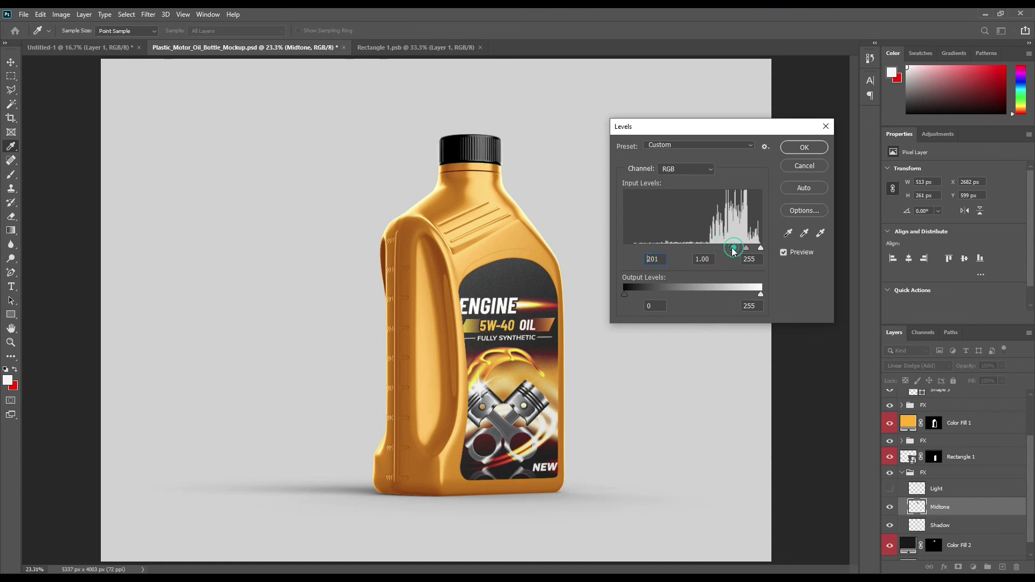
pyautogui.moveTo(760, 294); pyautogui.dragTo(732, 296)
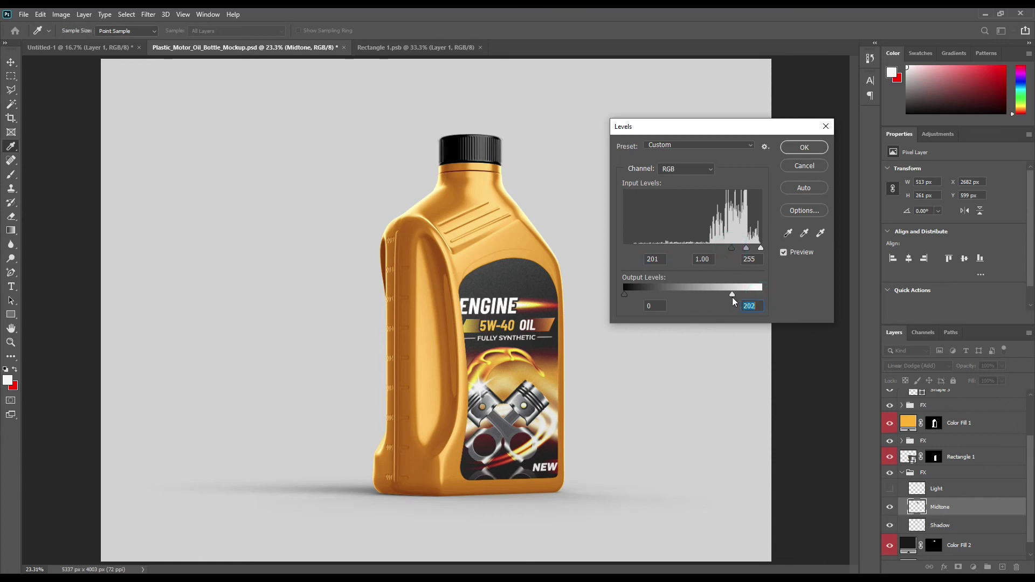
pyautogui.click(805, 148)
# Step: Set Light to Screen with Levels black input 199, collapse the FX group, select EFFECTS
pyautogui.click(890, 489)
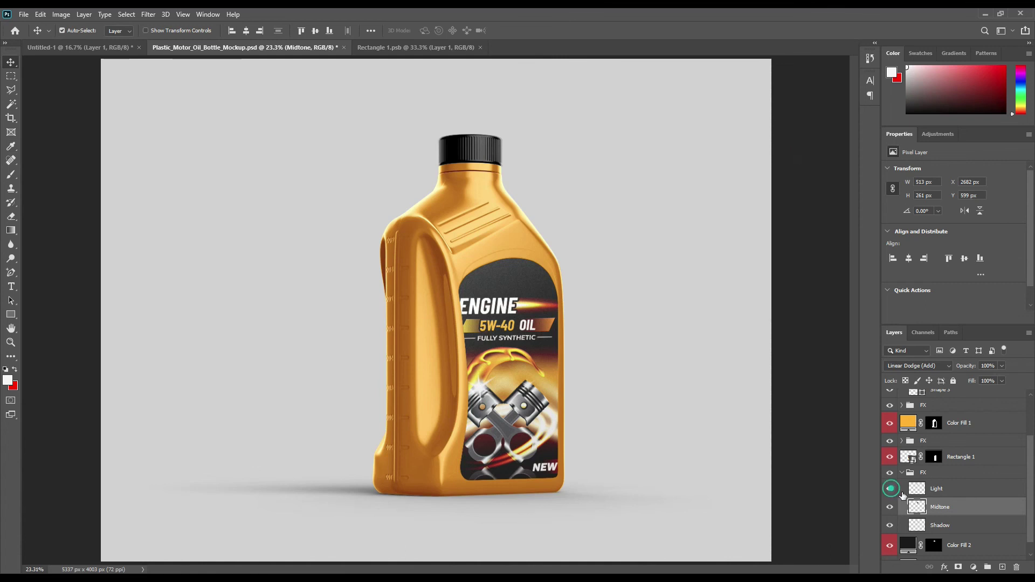
pyautogui.click(938, 488)
pyautogui.click(917, 365)
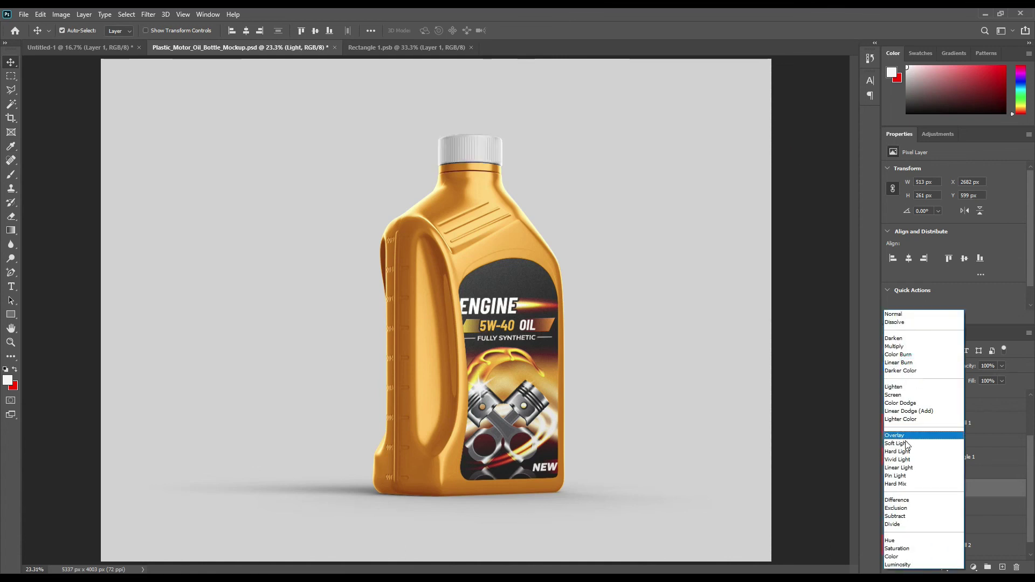
pyautogui.click(894, 395)
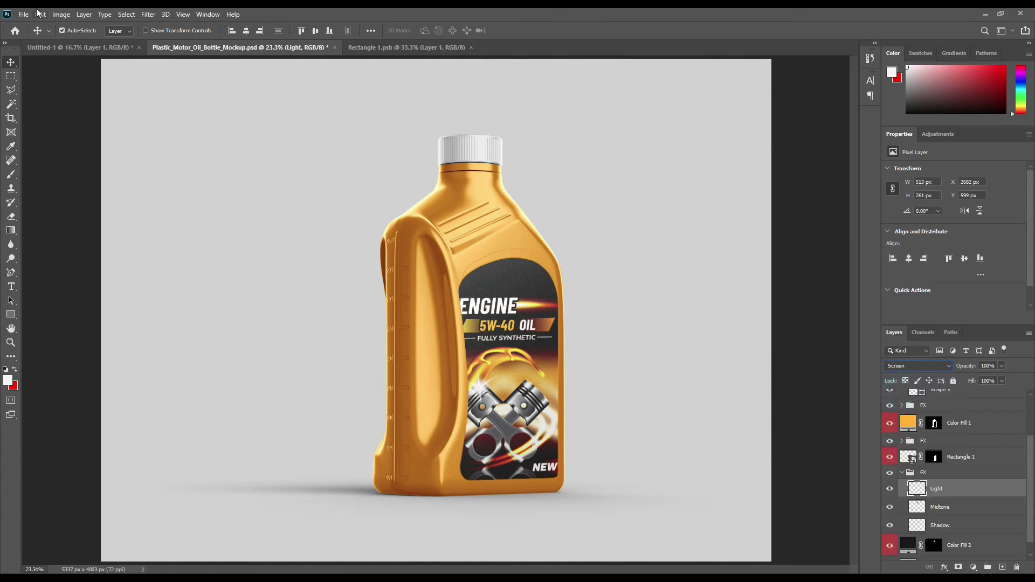
pyautogui.click(61, 14)
pyautogui.click(80, 43)
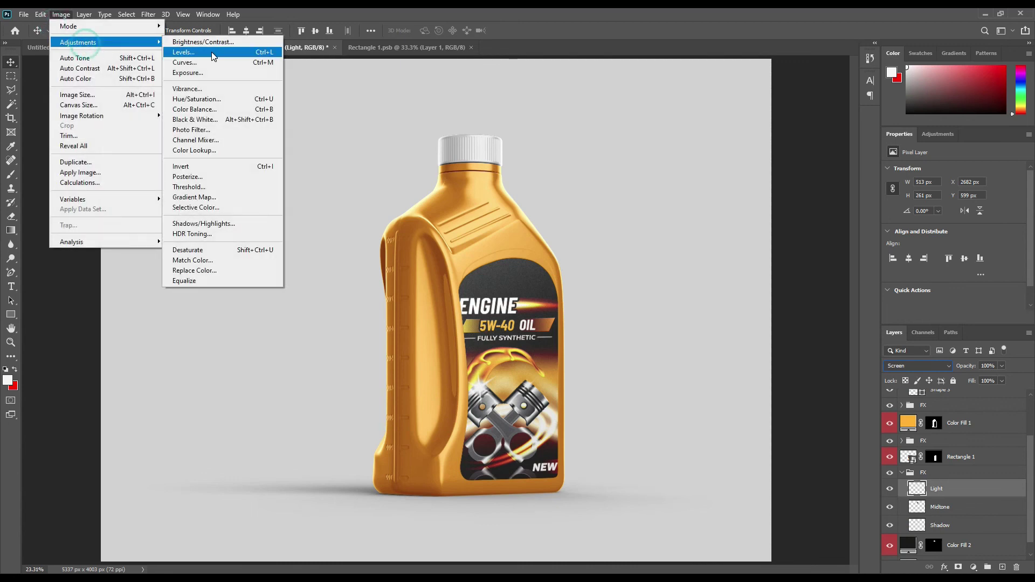
pyautogui.click(213, 56)
pyautogui.moveTo(626, 248); pyautogui.dragTo(731, 249)
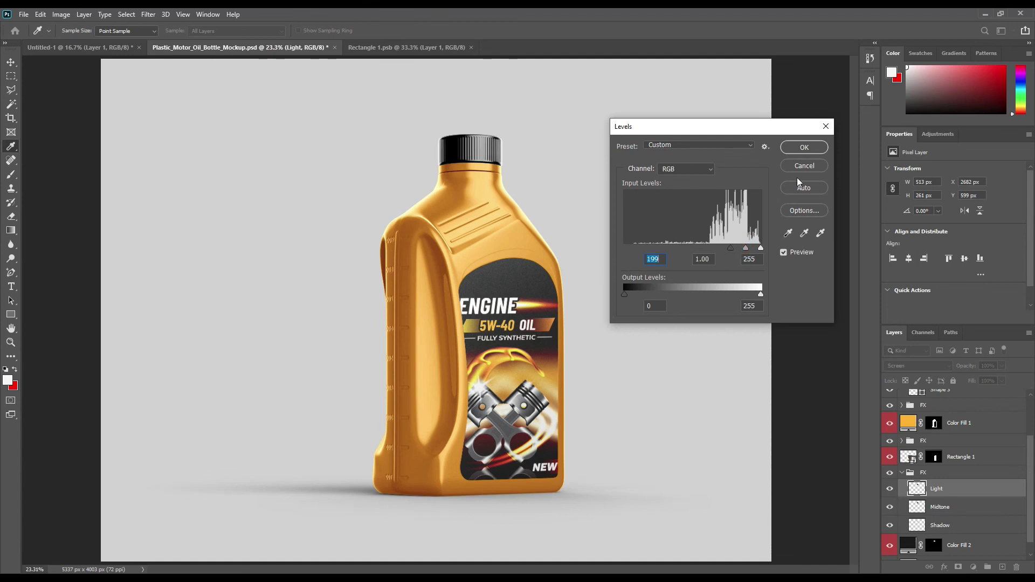
pyautogui.click(809, 148)
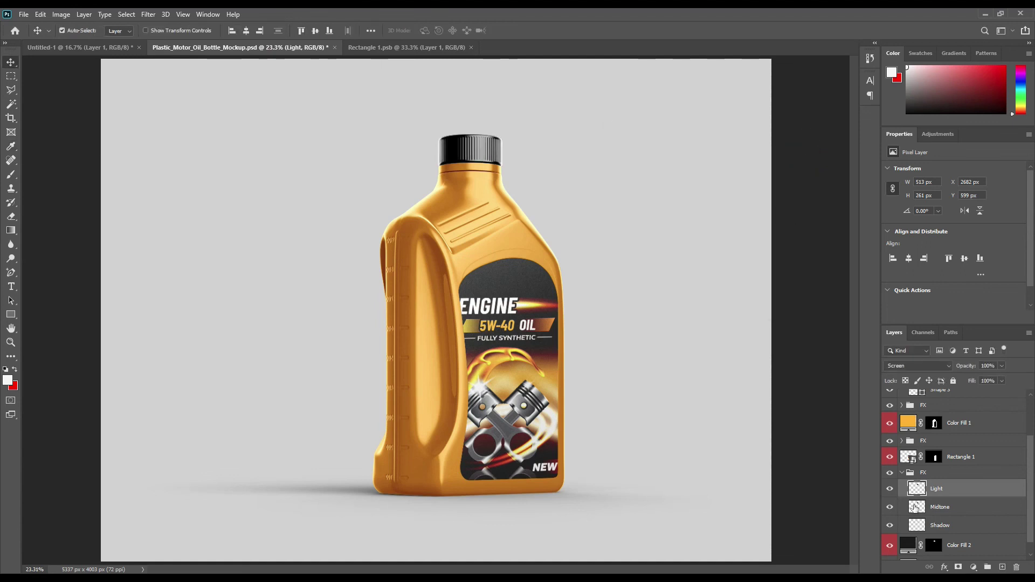
pyautogui.click(902, 473)
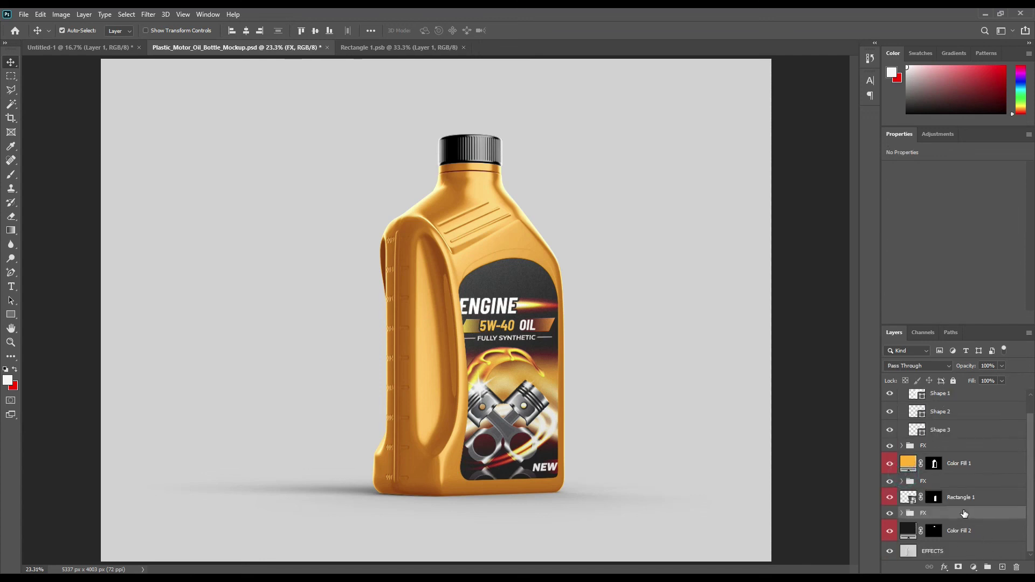
pyautogui.click(956, 555)
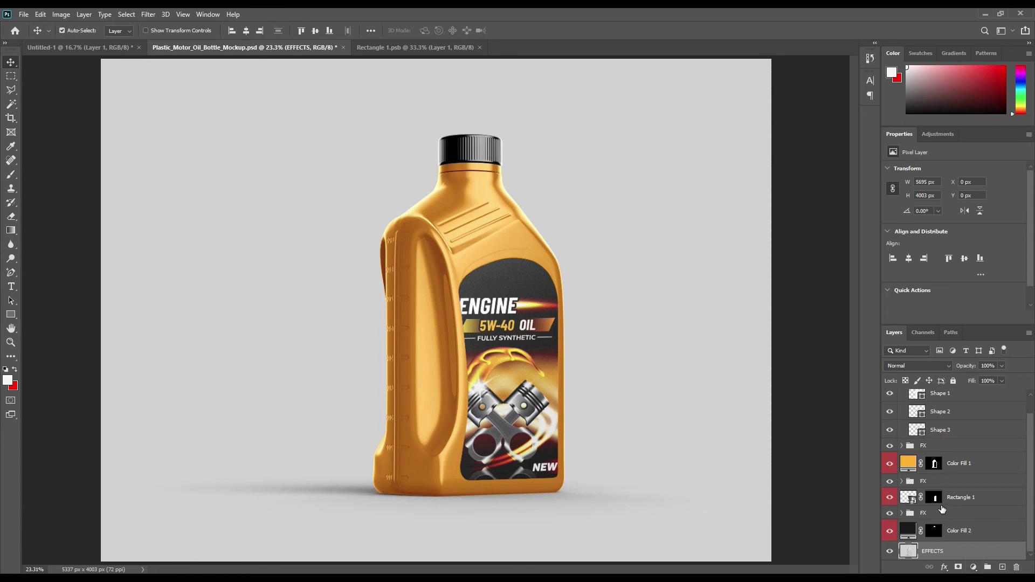
# Step: Collapse Object ID and add a Solid Color fill layer sampled from the bottle's orange
pyautogui.scroll(1, 941, 509)
pyautogui.click(901, 397)
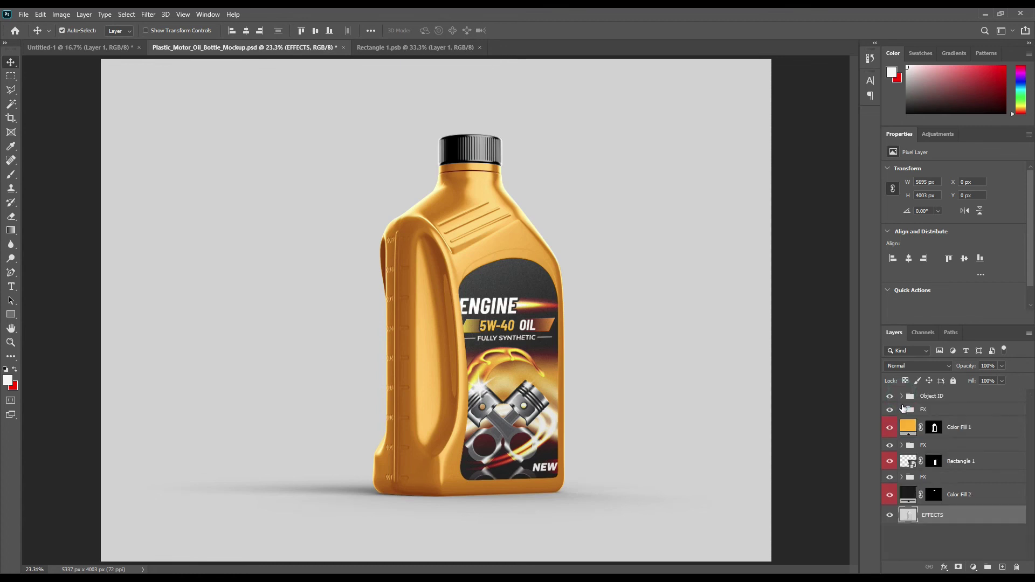
pyautogui.click(973, 567)
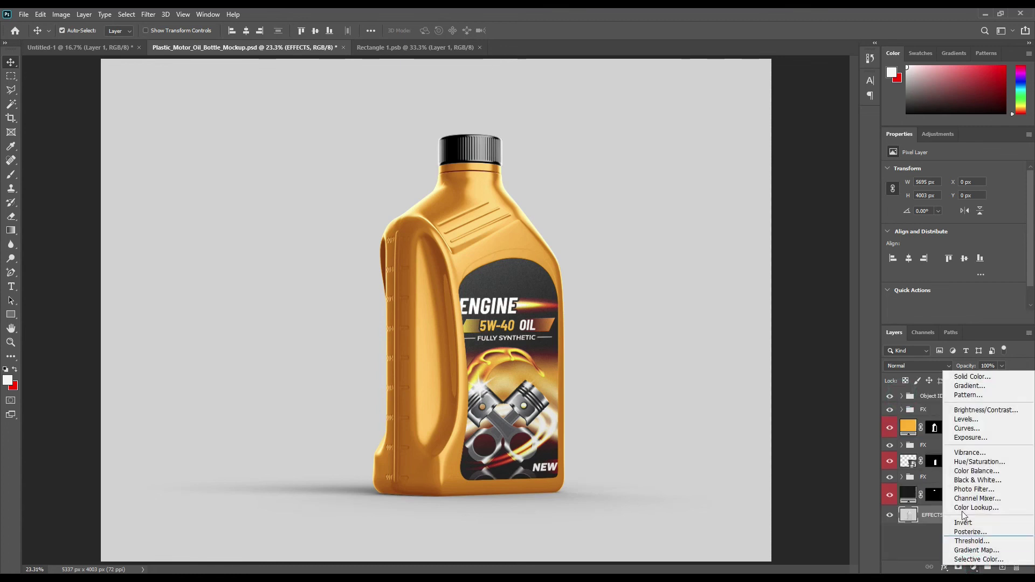
pyautogui.click(971, 376)
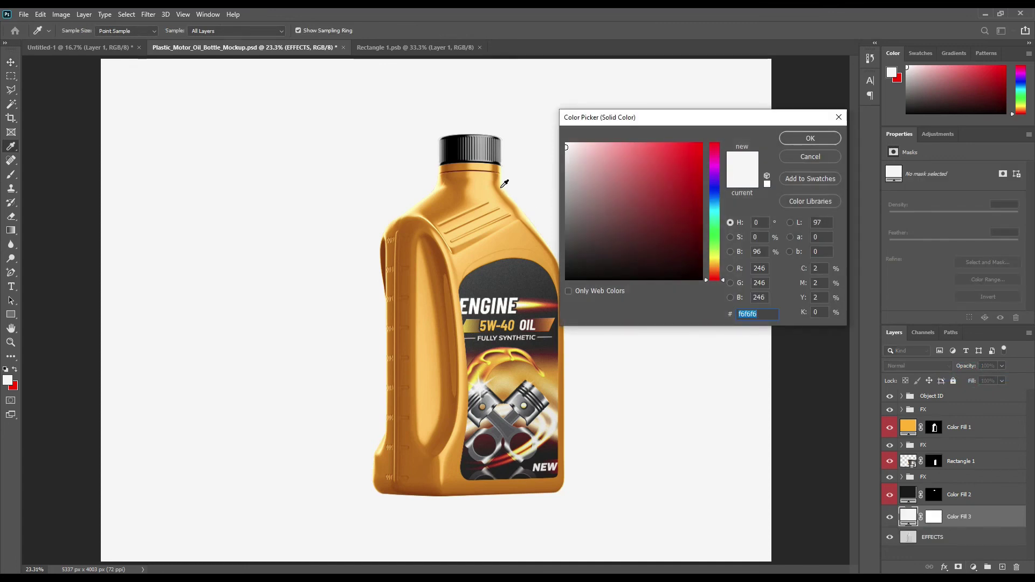
pyautogui.click(504, 184)
pyautogui.click(808, 140)
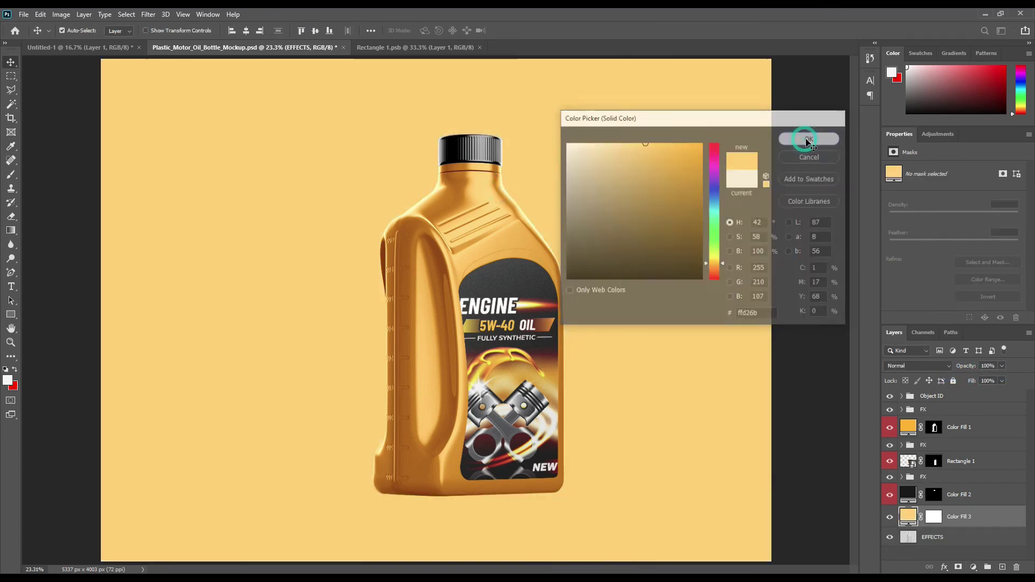
# Step: Tag the Color Fill 3 layer red and set its blend mode to Linear Burn
pyautogui.rightClick(973, 518)
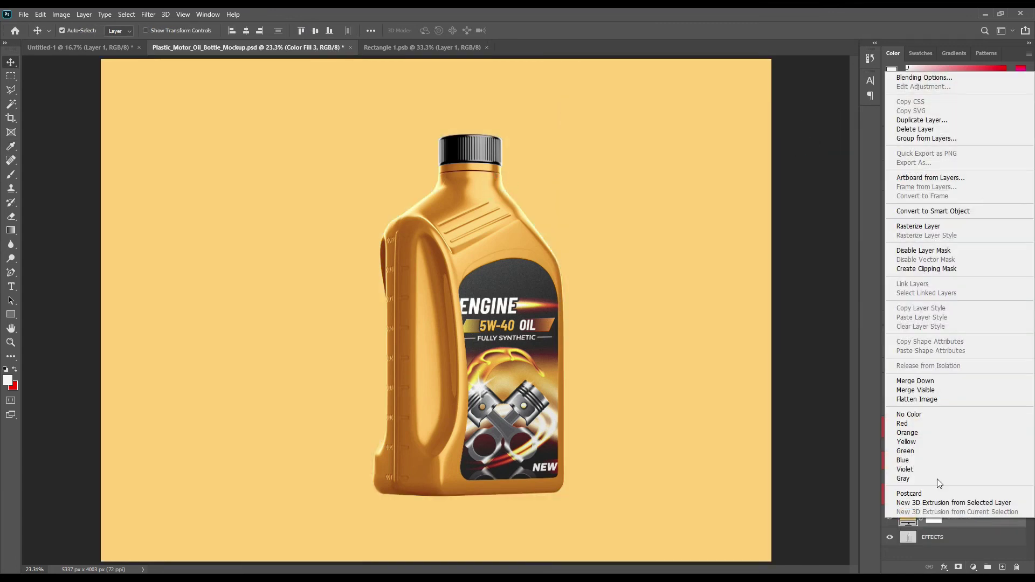
pyautogui.click(925, 424)
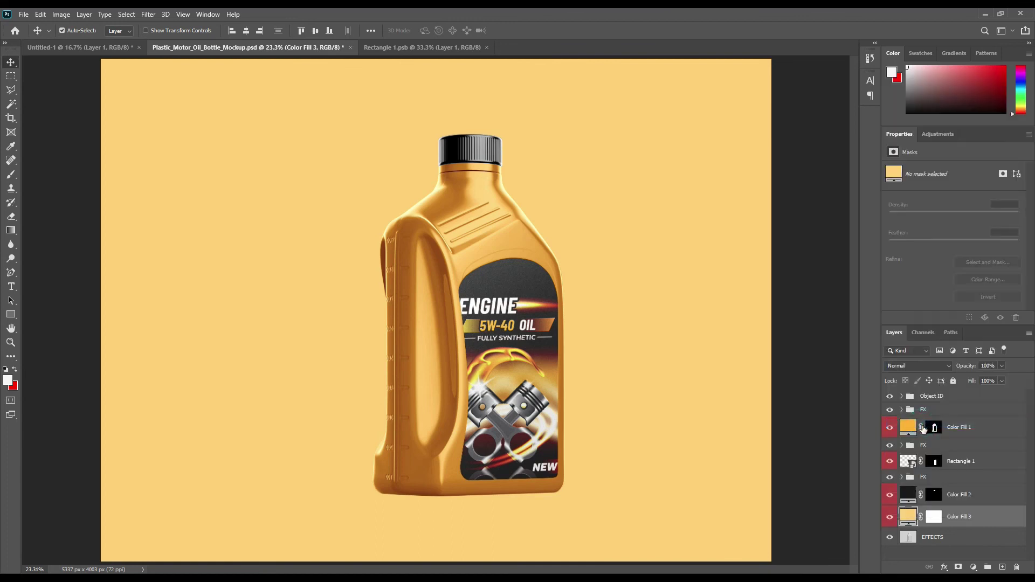
pyautogui.click(934, 367)
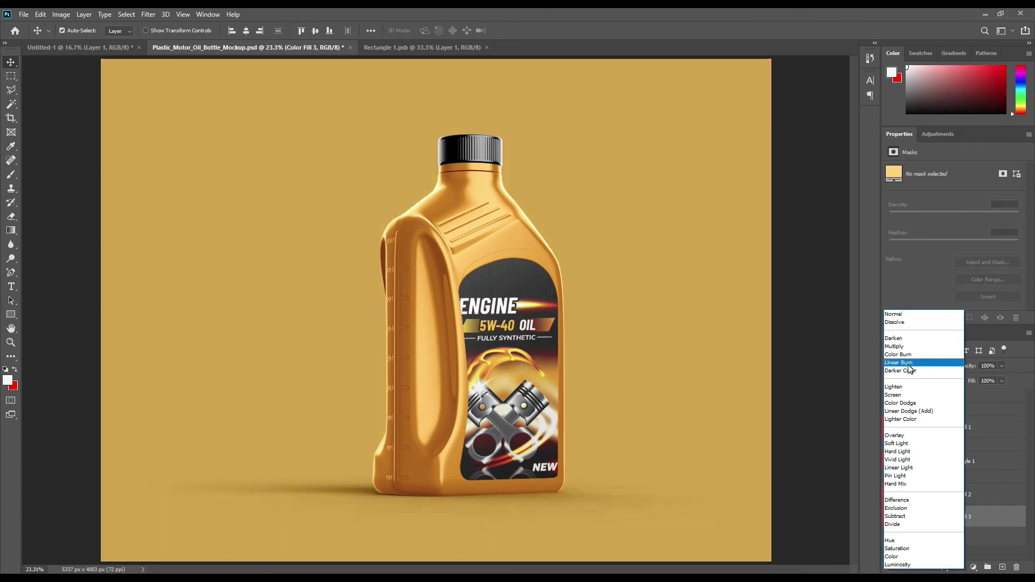
pyautogui.click(910, 363)
# Step: Change the Color Fill 3 colour to light yellow ffec80 and deselect the layer
pyautogui.doubleClick(908, 516)
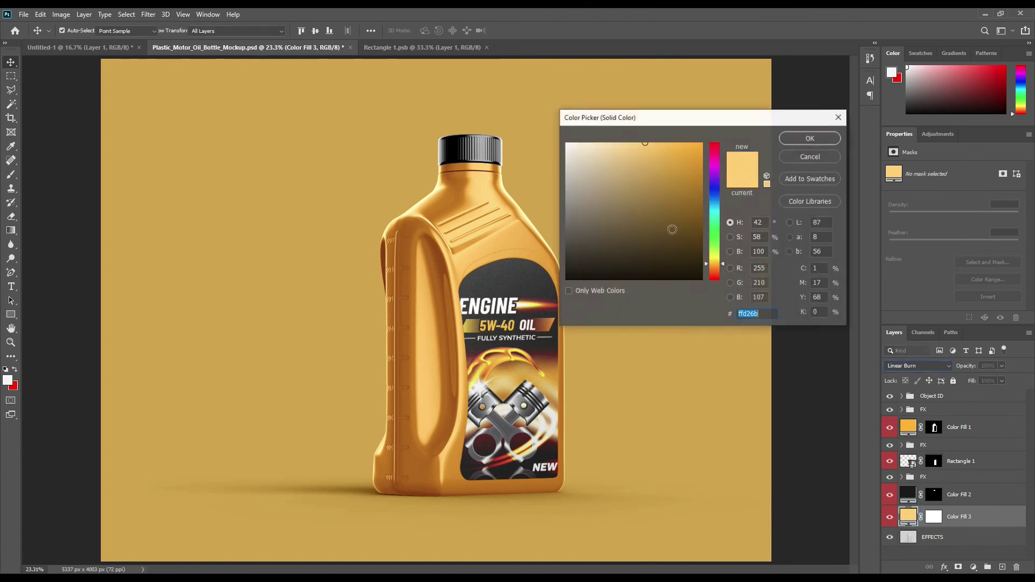
pyautogui.moveTo(723, 264); pyautogui.dragTo(722, 261)
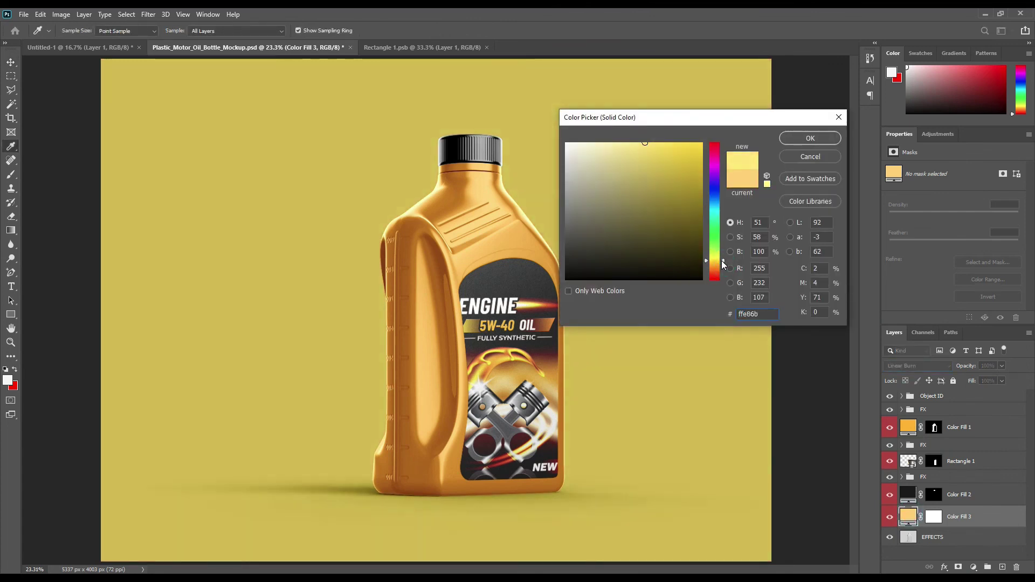
pyautogui.moveTo(642, 145); pyautogui.dragTo(633, 142)
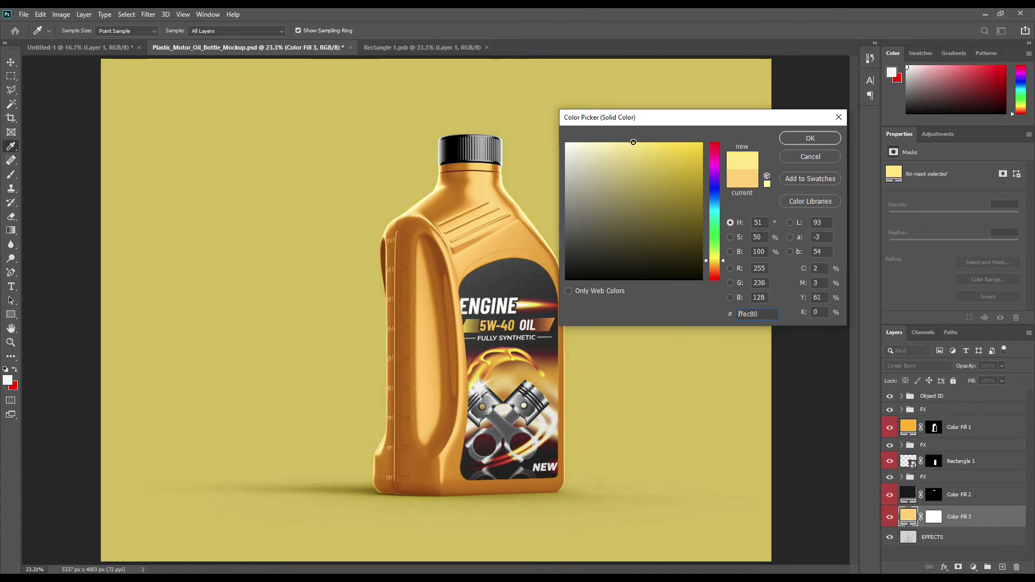
pyautogui.click(812, 139)
pyautogui.click(813, 228)
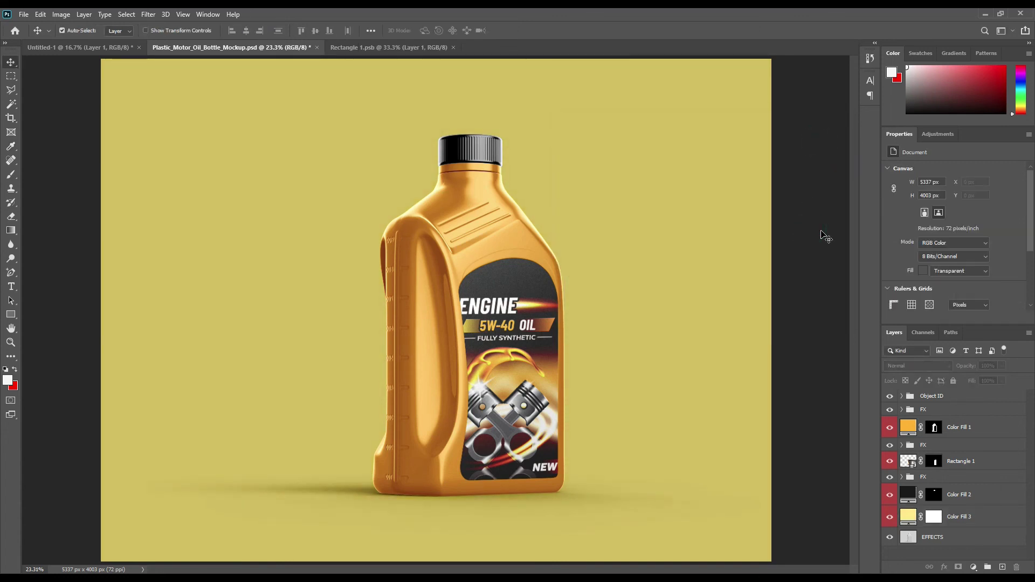